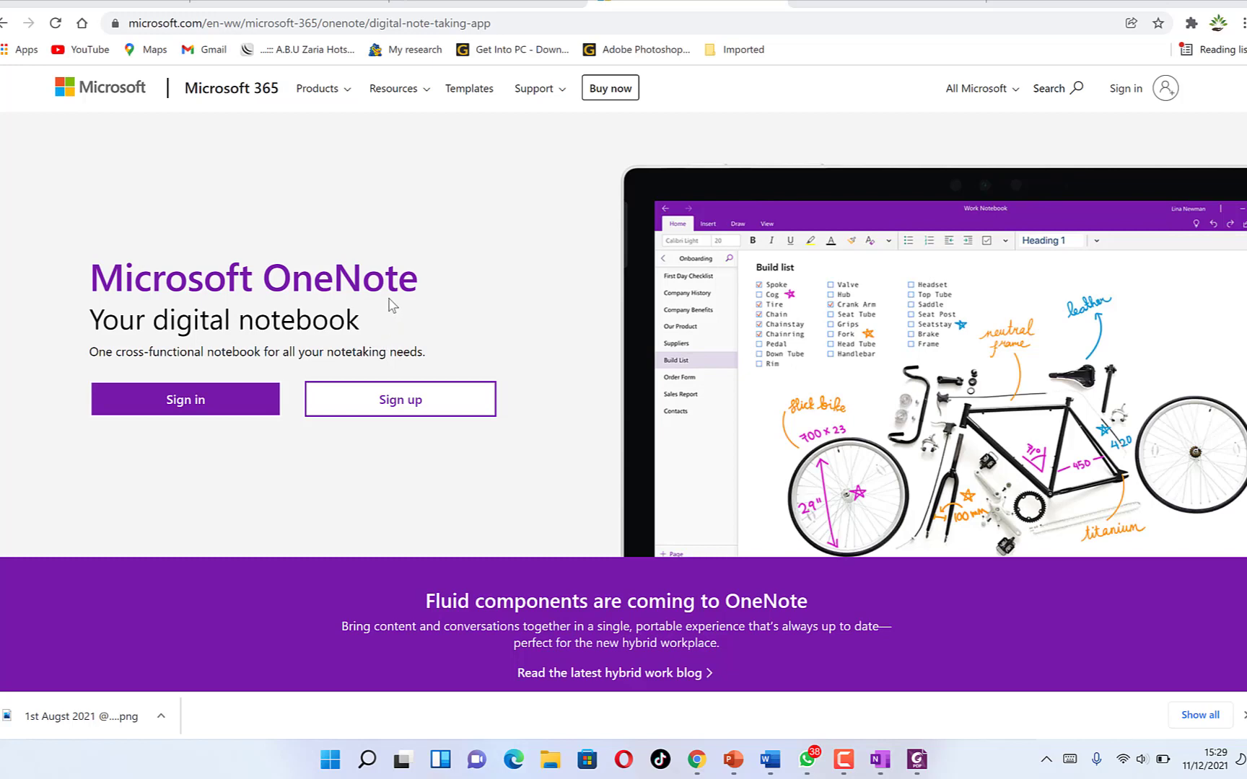
# - Scroll through the web page content in the browser
pyautogui.scroll(-5, 383, 300)
pyautogui.scroll(-2, 377, 295)
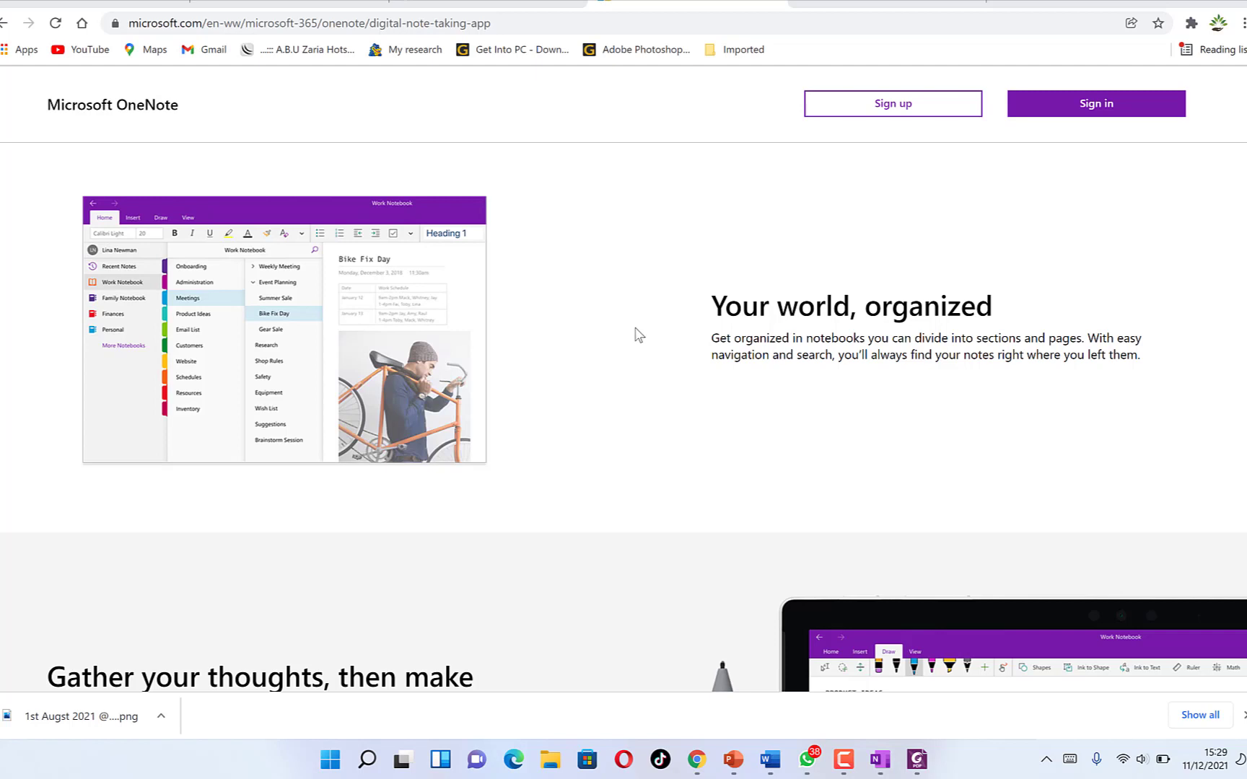
pyautogui.scroll(-1, 637, 333)
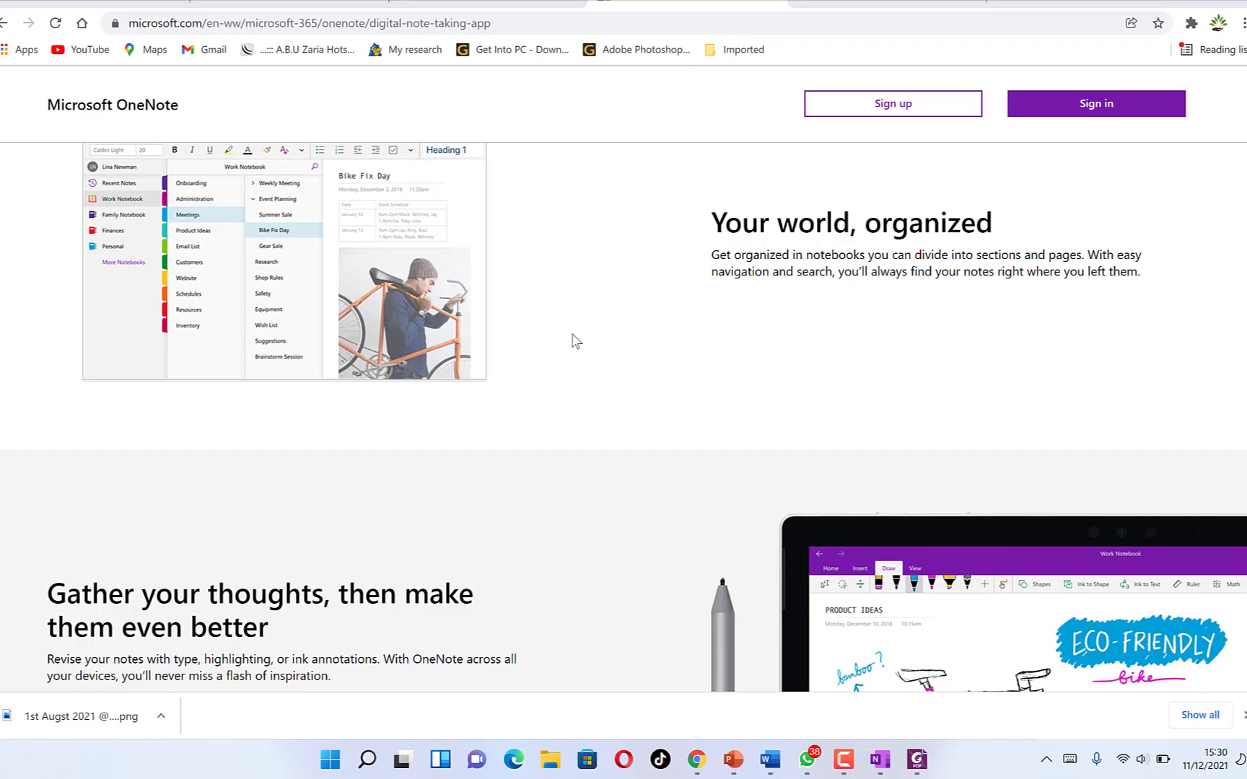
pyautogui.scroll(-4, 575, 341)
pyautogui.scroll(-2, 881, 288)
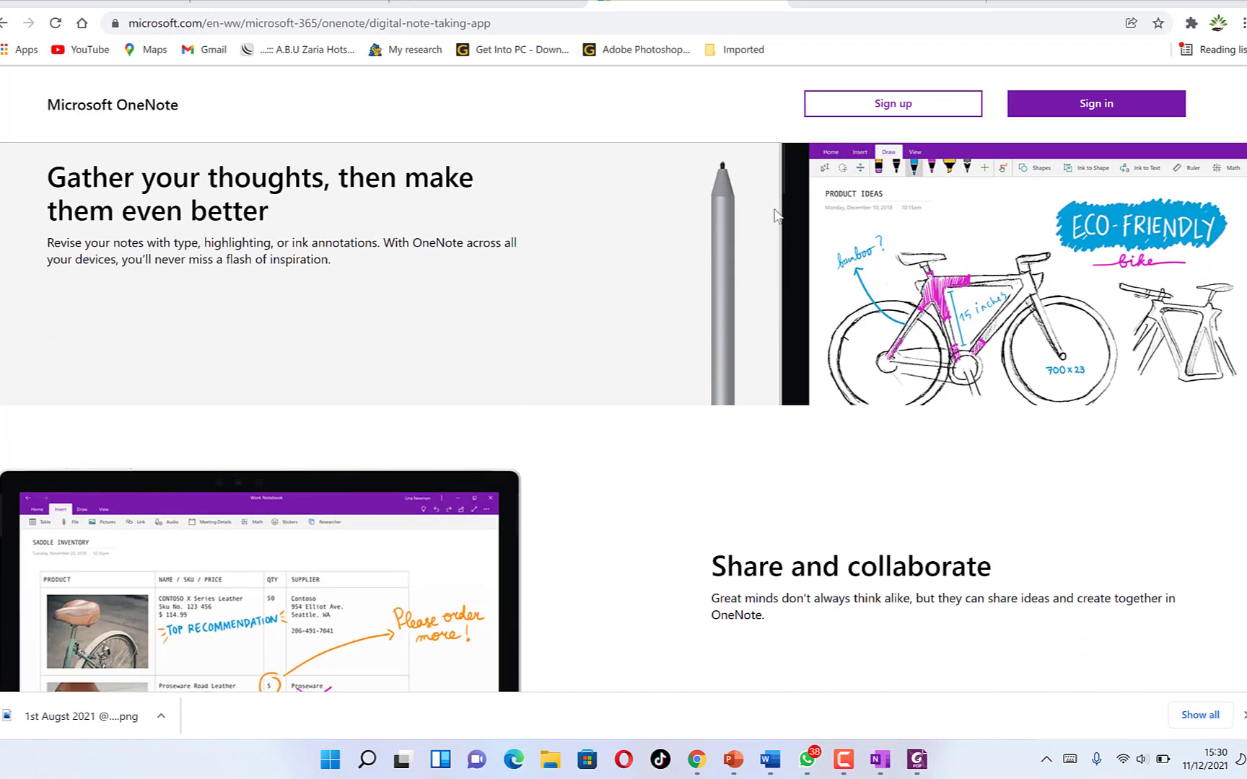
pyautogui.scroll(-1, 878, 300)
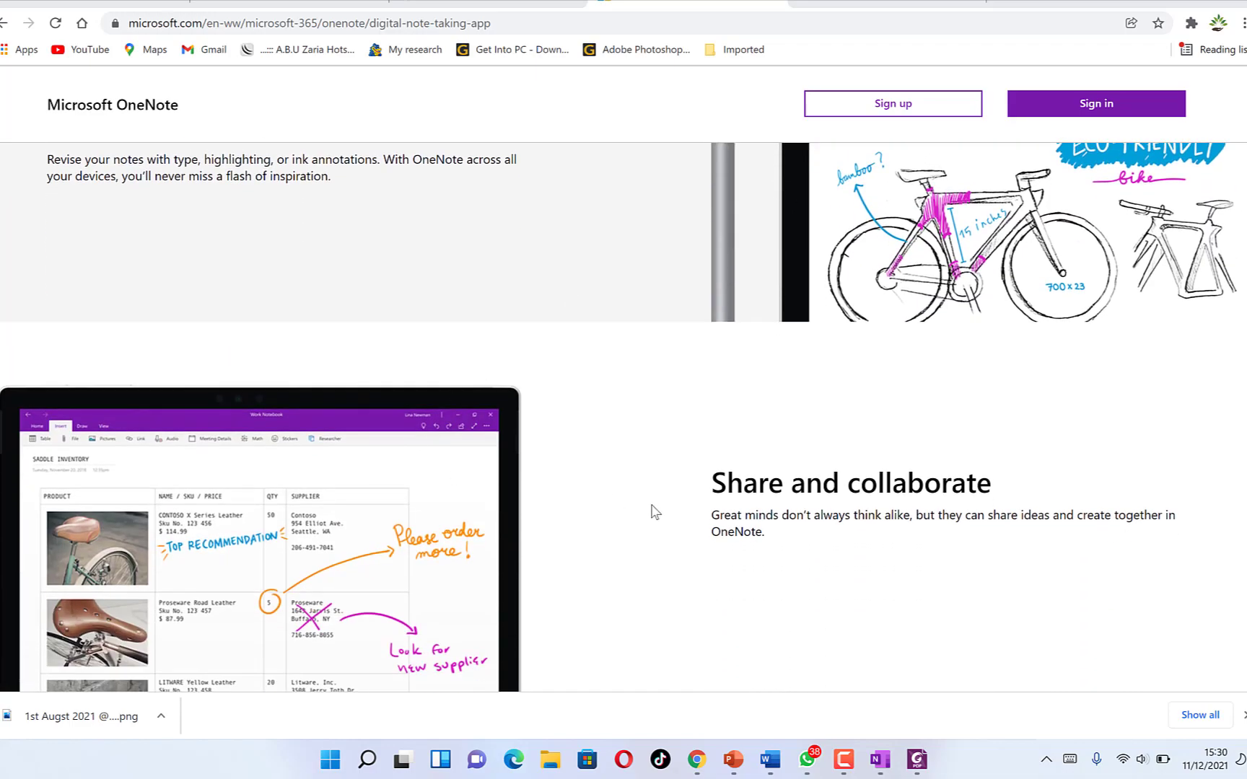
pyautogui.scroll(-3, 577, 483)
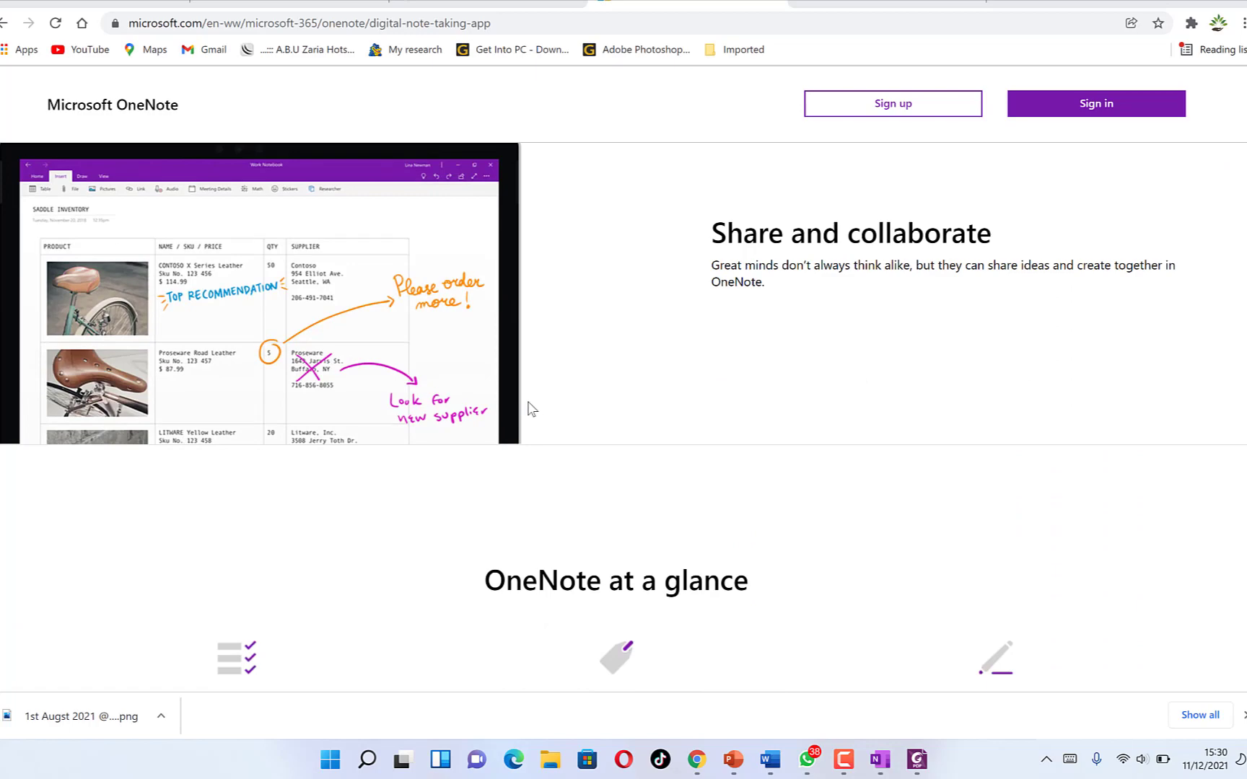
pyautogui.scroll(-8, 501, 520)
pyautogui.scroll(4, 498, 507)
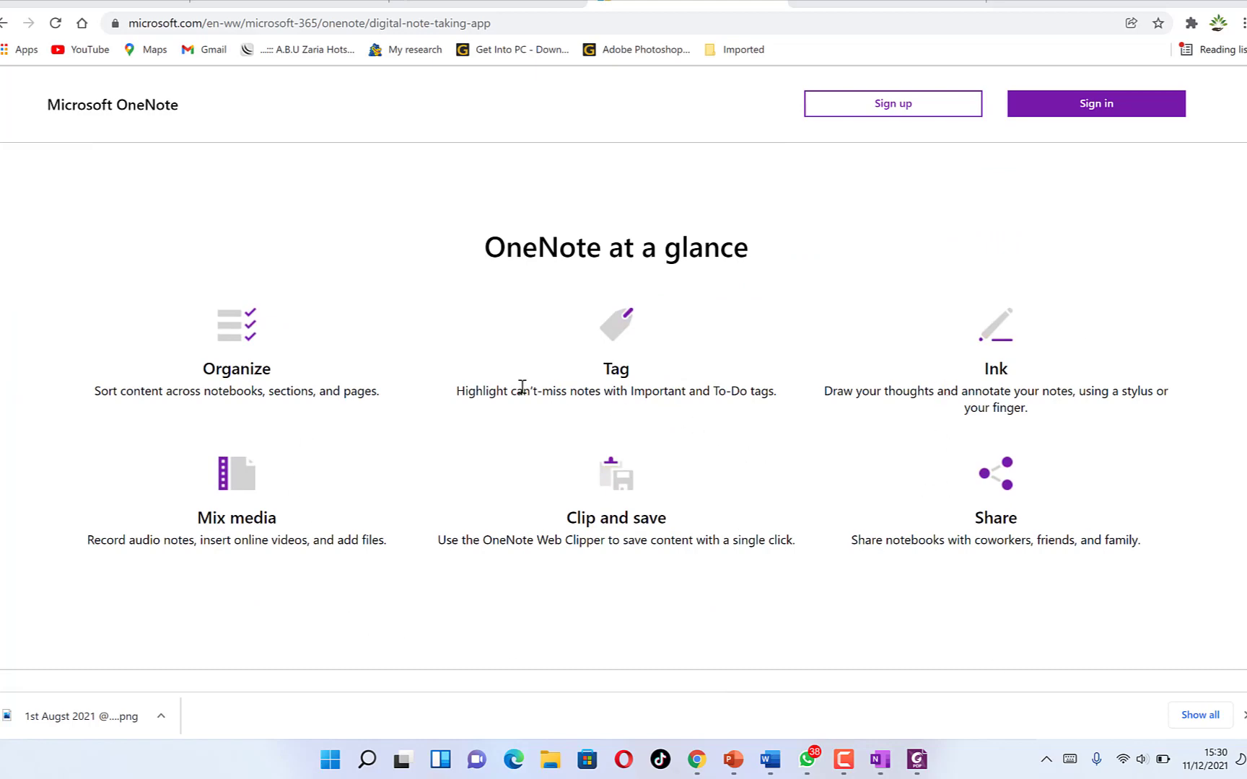
pyautogui.scroll(-10, 328, 462)
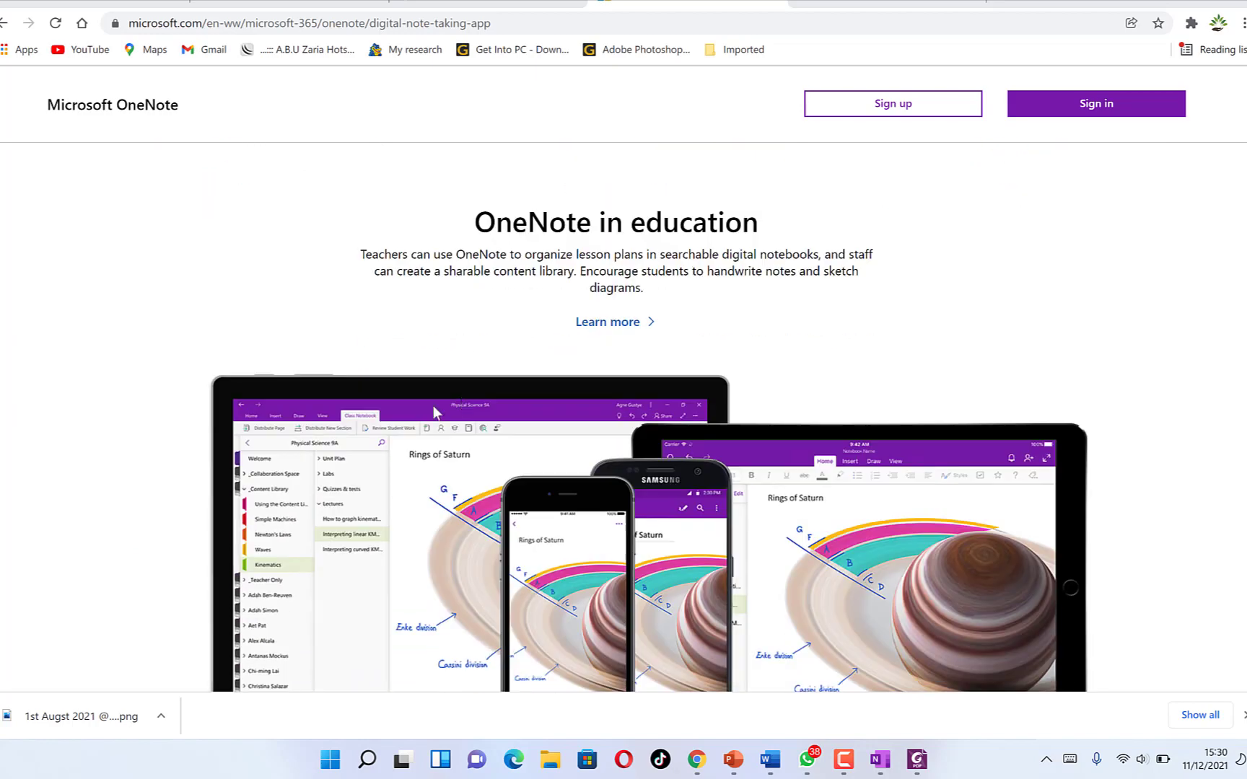
pyautogui.scroll(-2, 433, 412)
pyautogui.scroll(3, 493, 390)
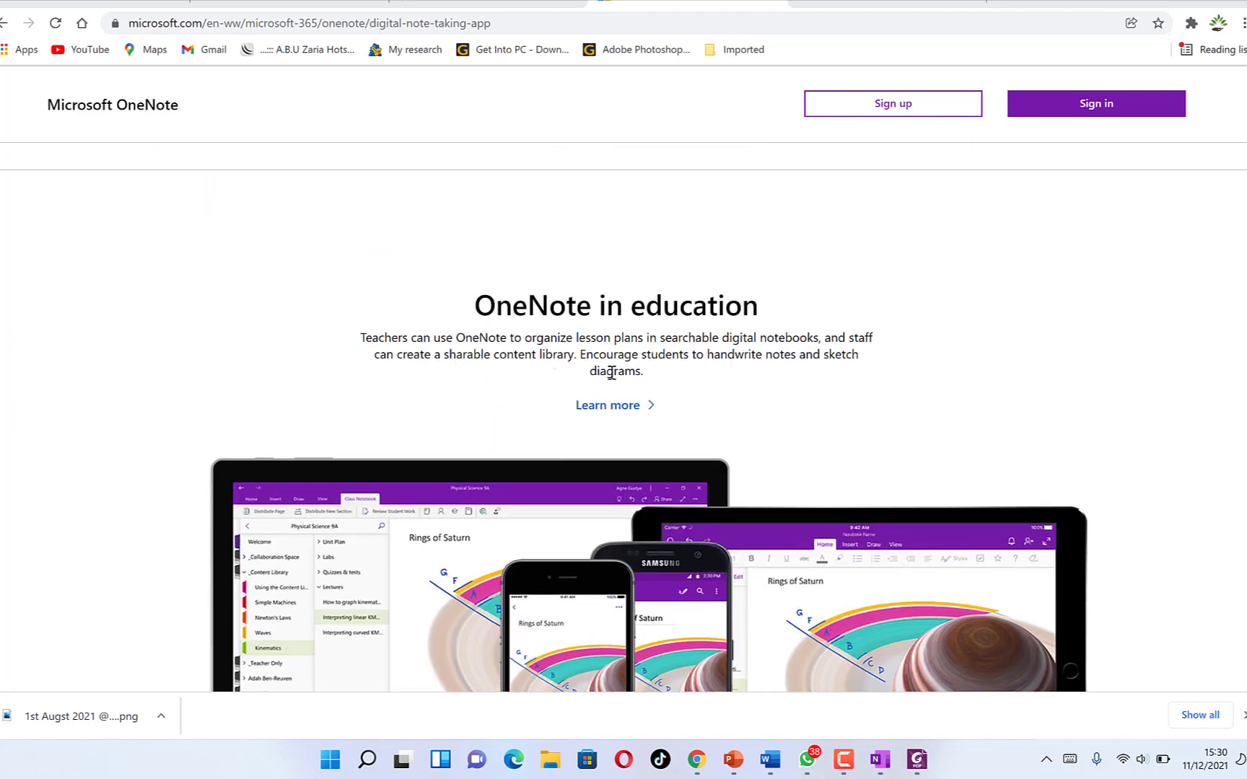
pyautogui.scroll(-5, 611, 373)
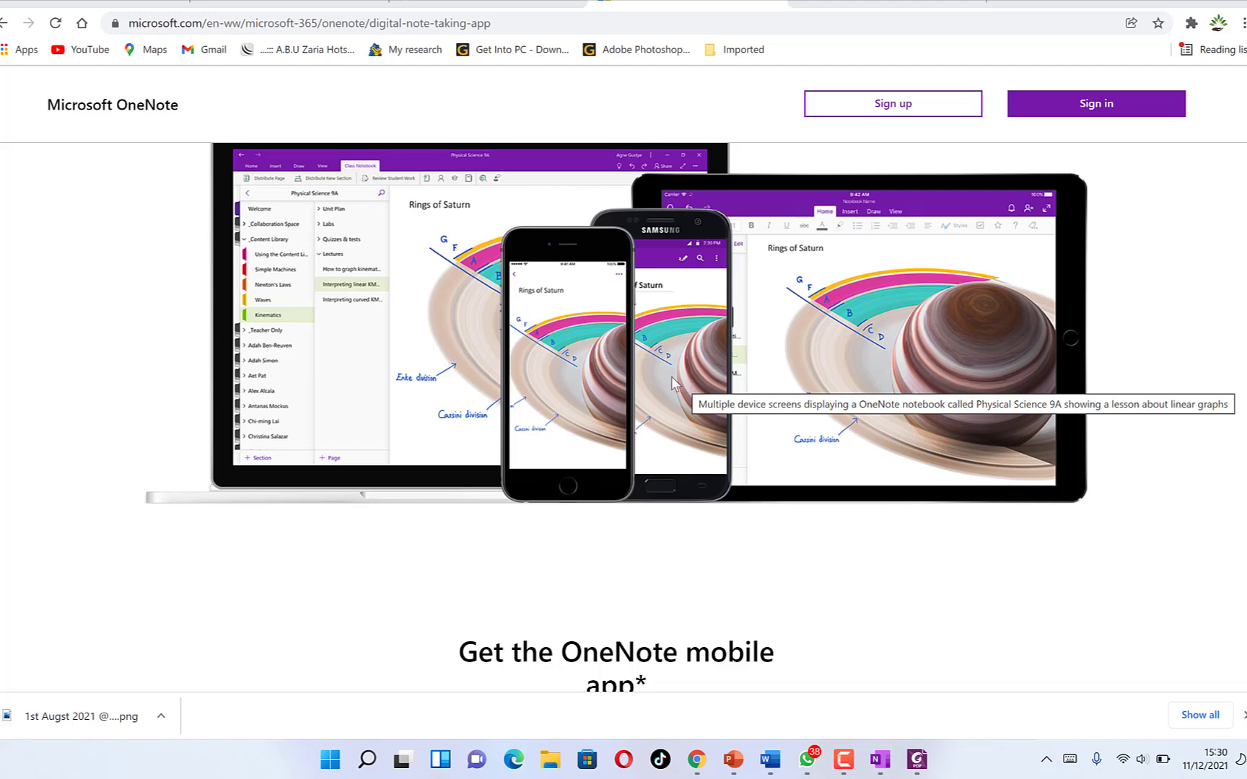
pyautogui.scroll(-6, 673, 383)
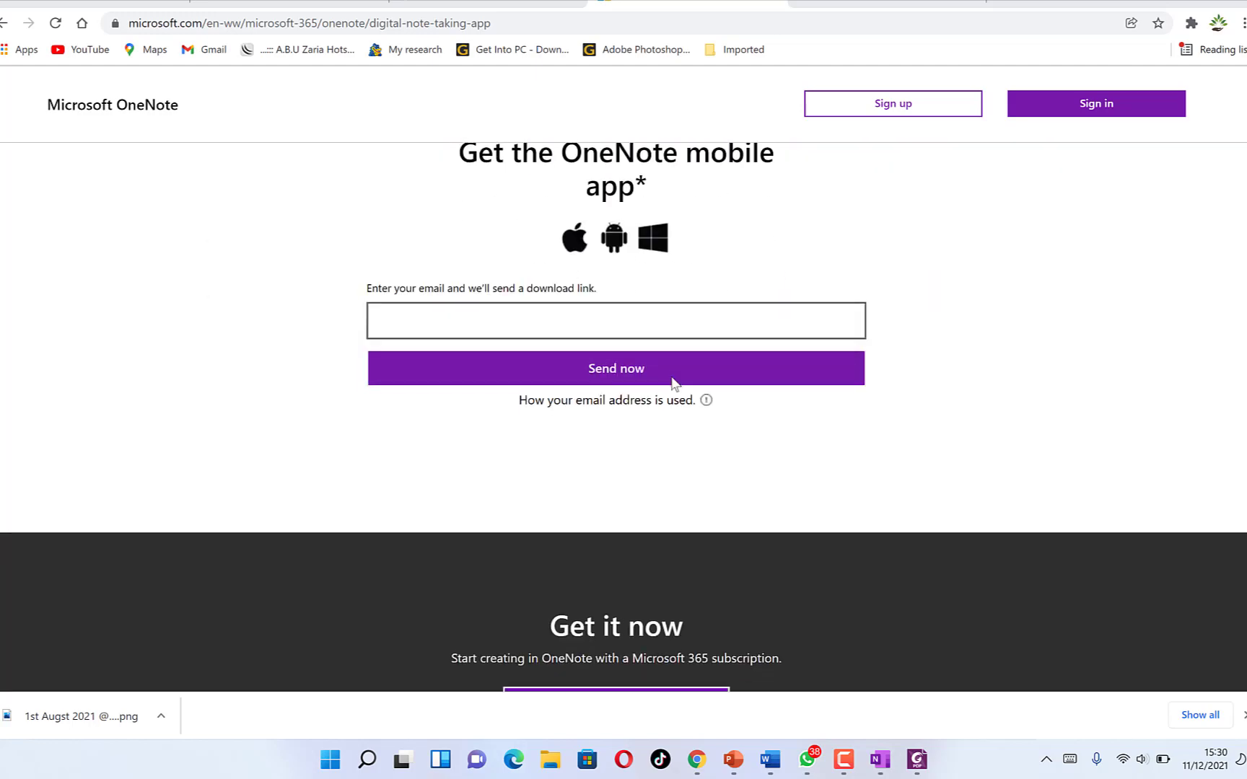
pyautogui.scroll(-1, 671, 384)
pyautogui.scroll(5, 671, 384)
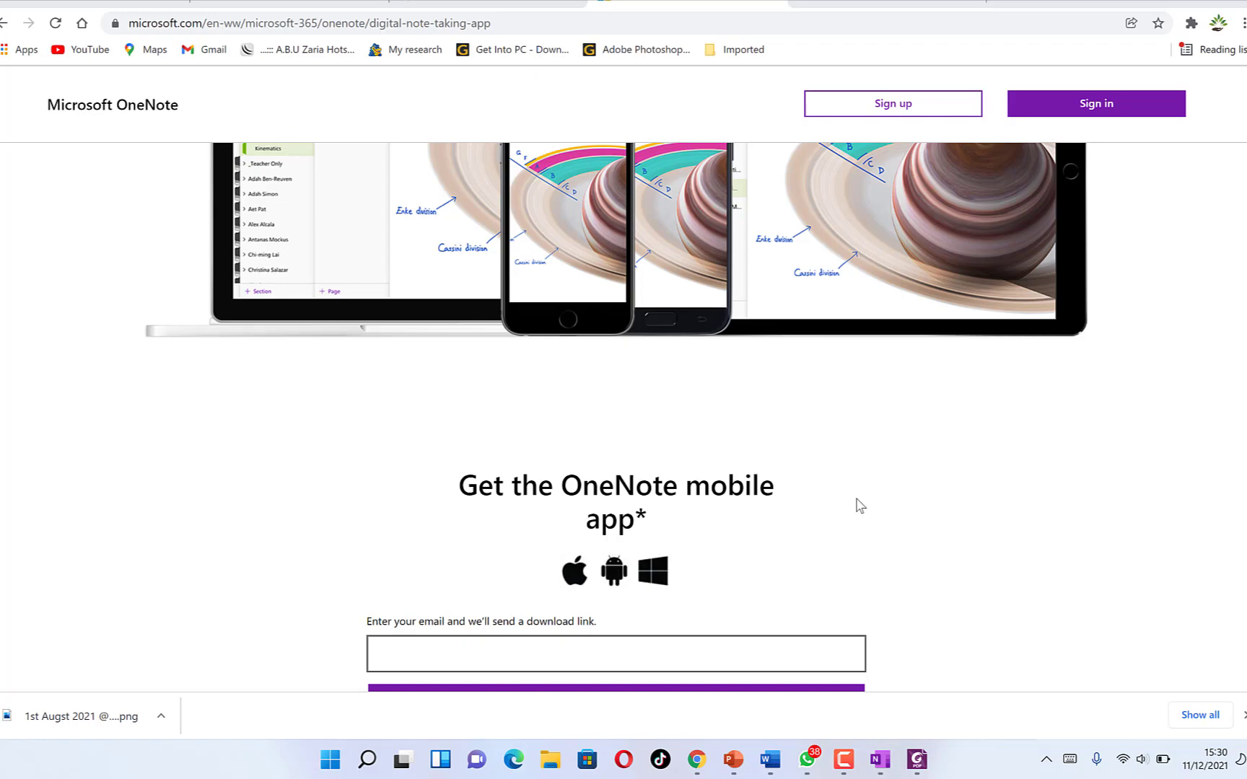
pyautogui.scroll(20, 859, 500)
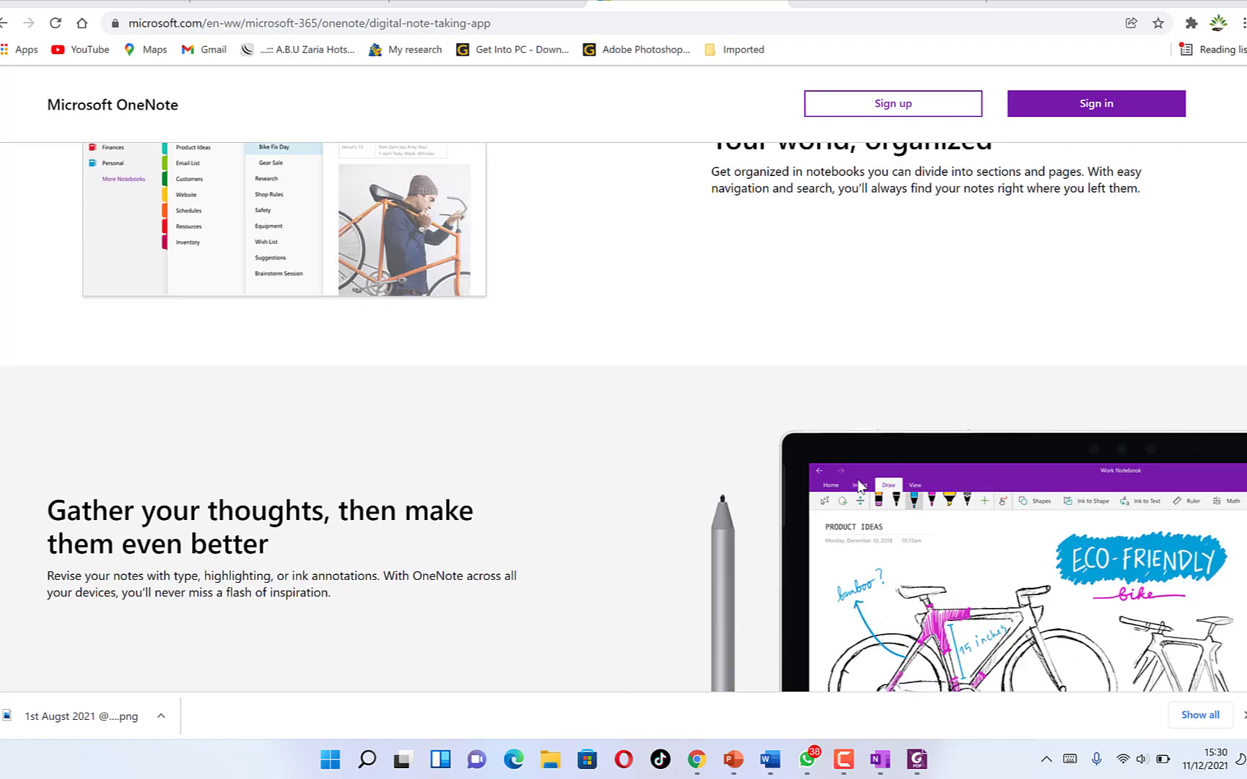
pyautogui.scroll(2, 857, 478)
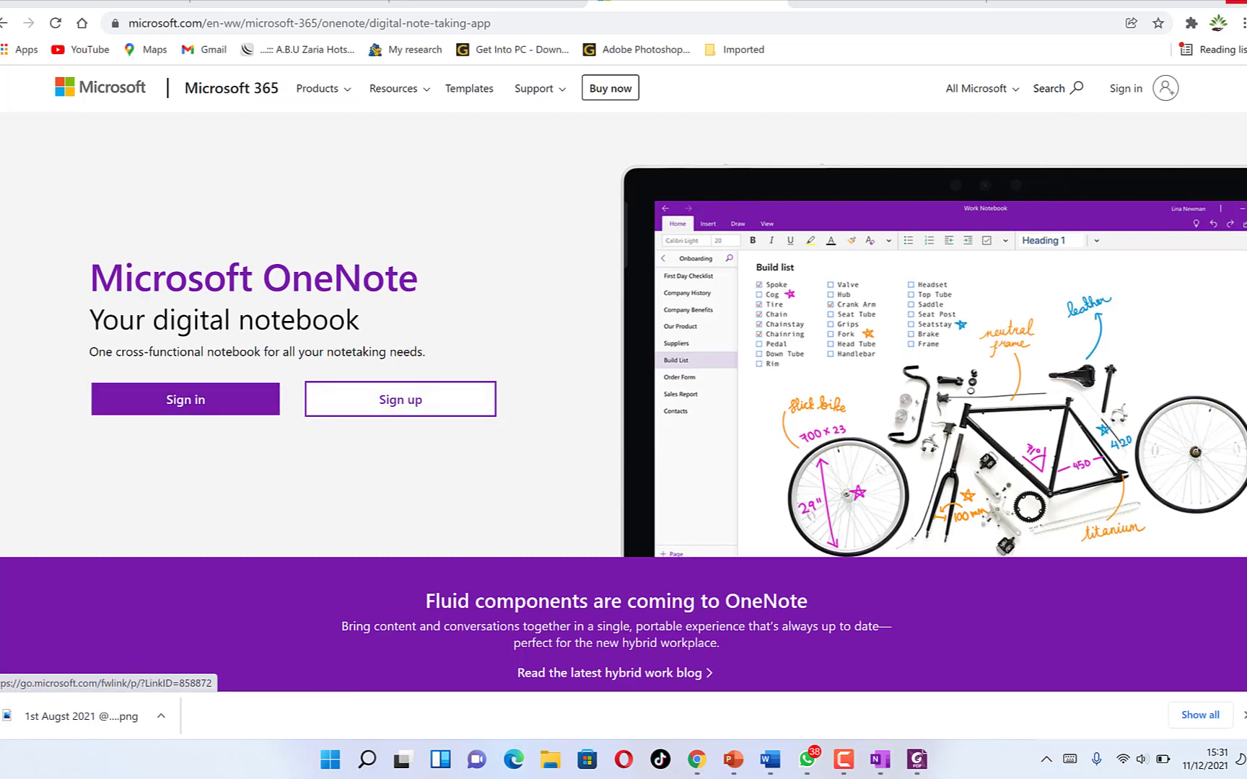
# - Minimize Chrome and bring up OneNote from the taskbar
pyautogui.click(1168, 1)
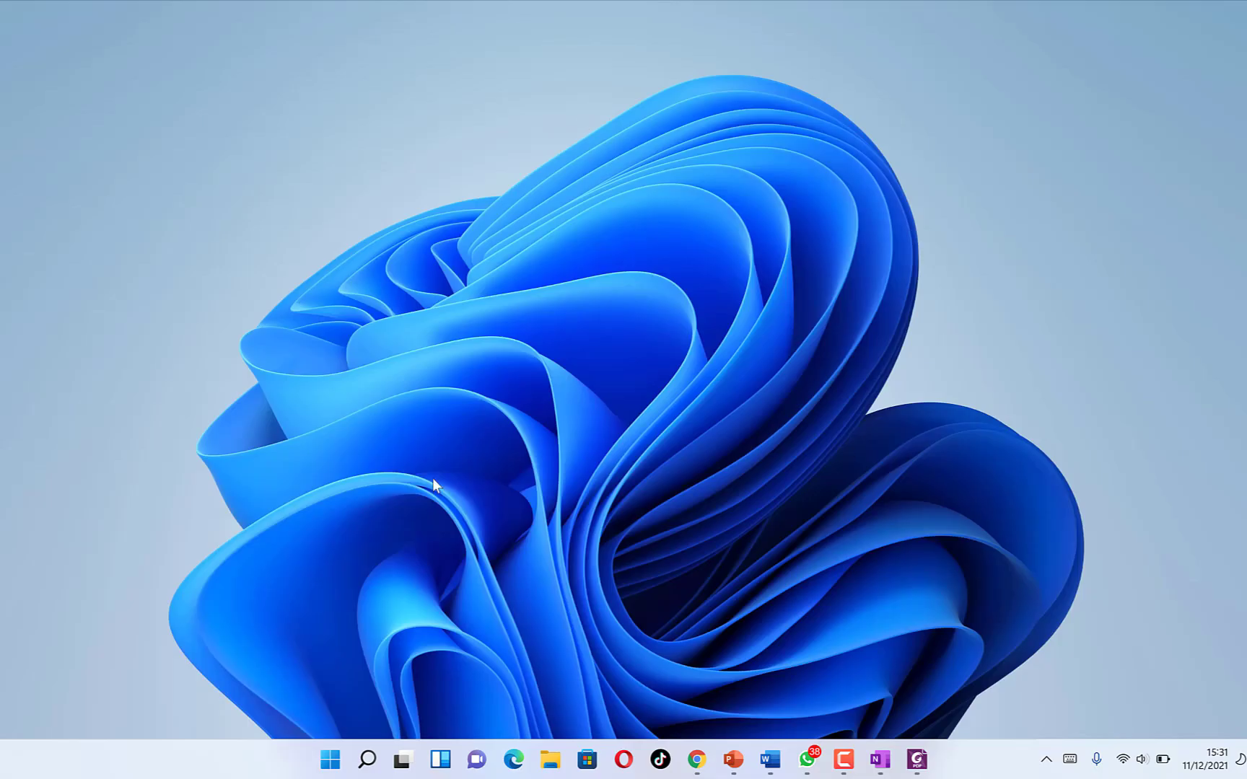
pyautogui.click(330, 768)
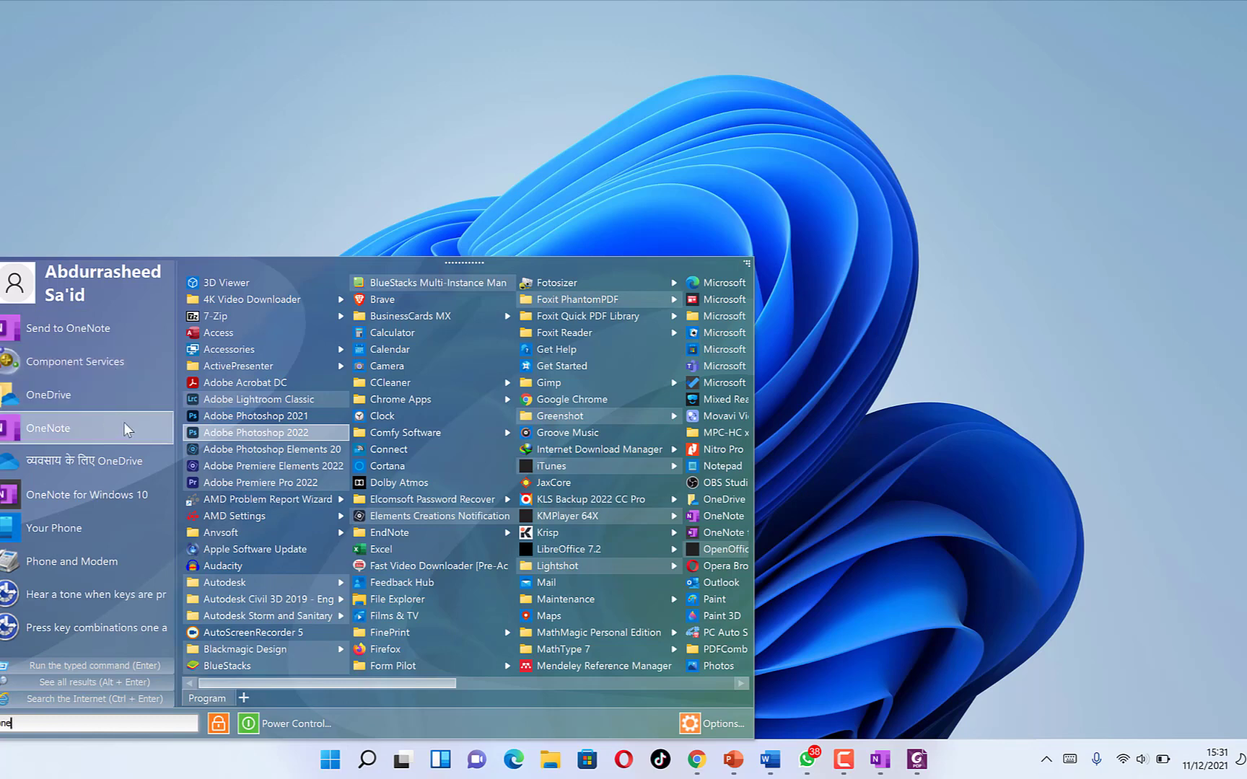
pyautogui.click(863, 220)
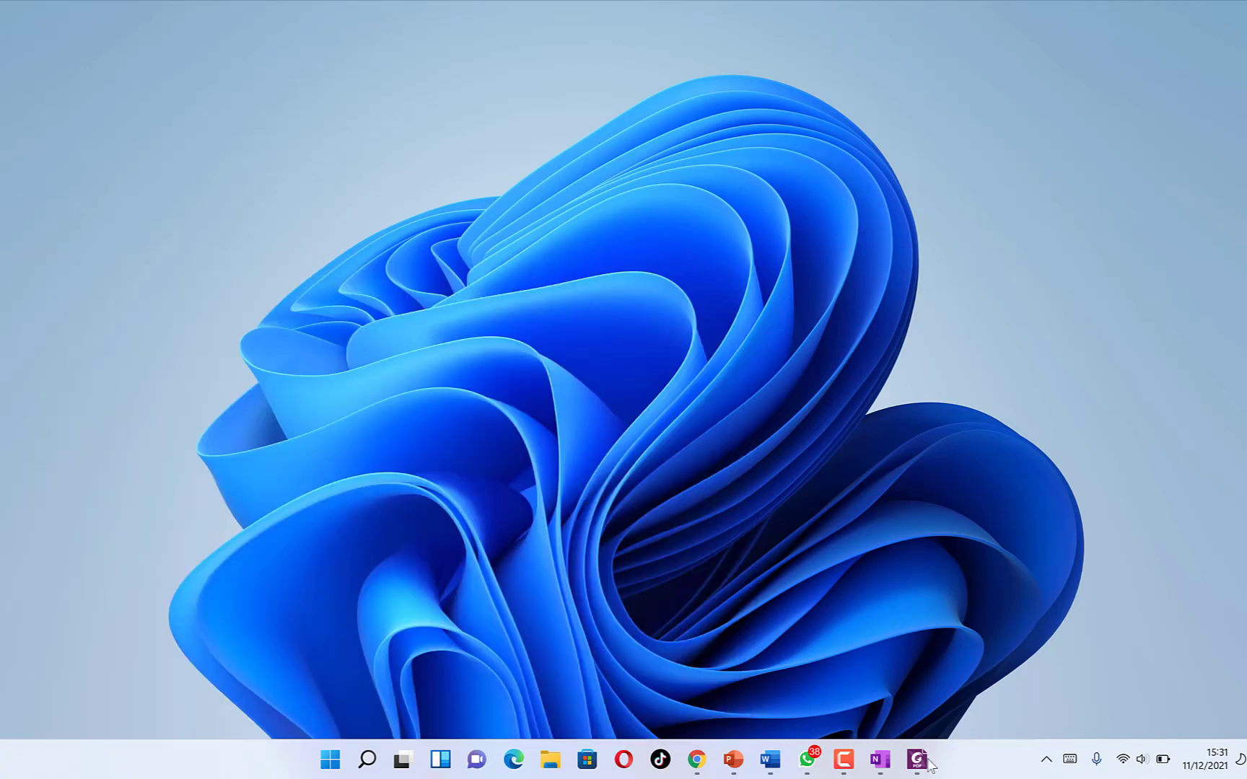
pyautogui.click(880, 760)
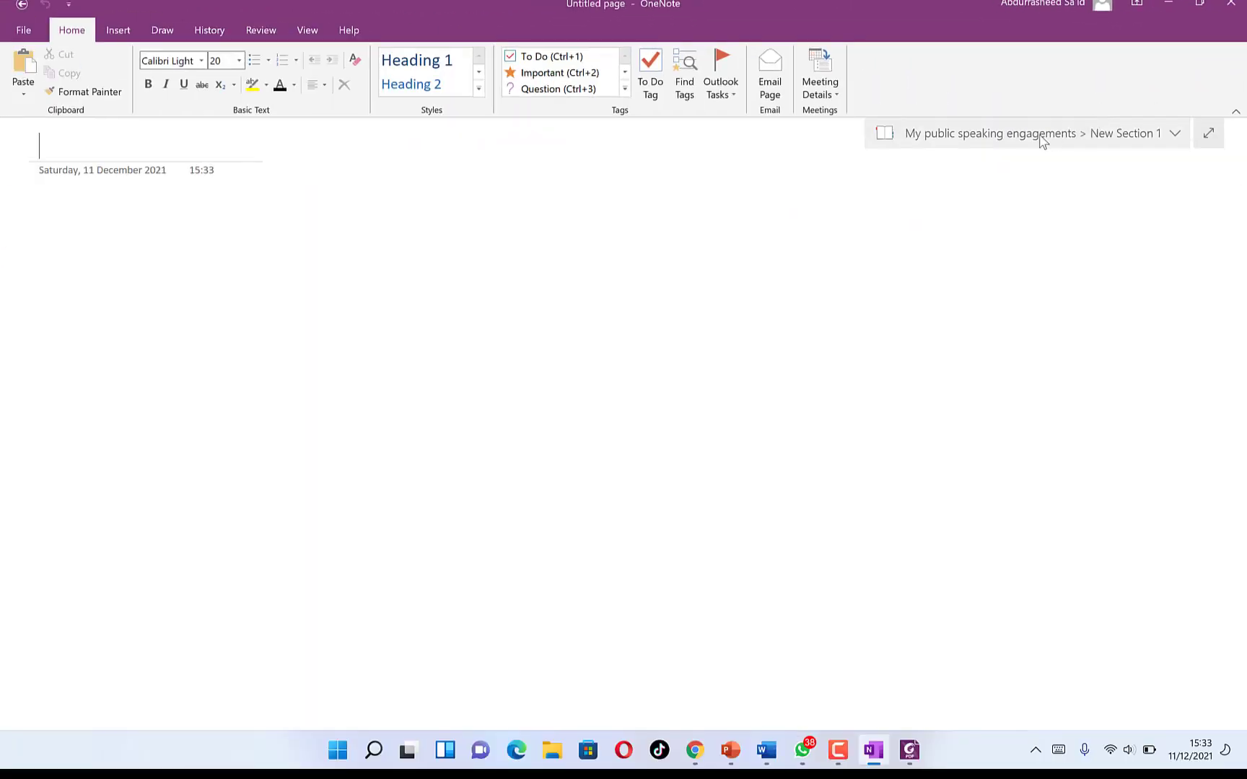
# - Browse notebook sections, then switch to the speech contest 2021 notebook and start a new notebook
pyautogui.click(1041, 137)
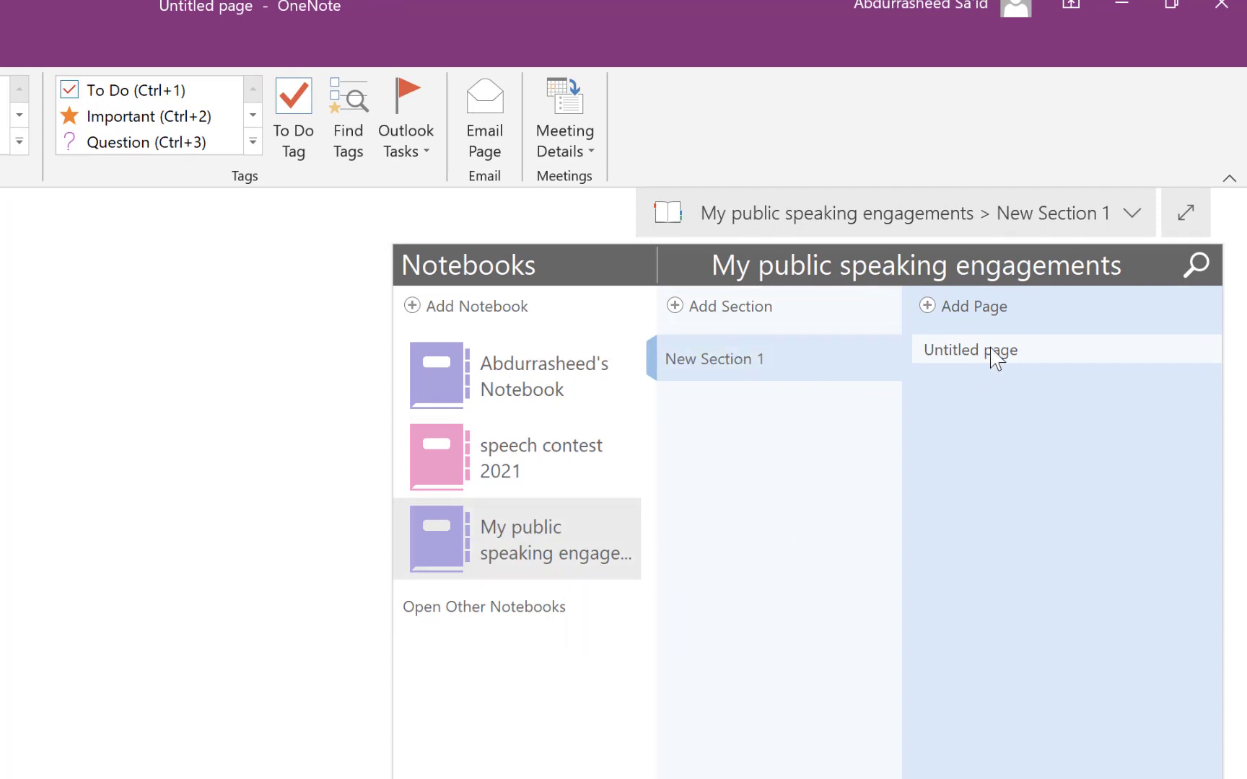
pyautogui.click(551, 390)
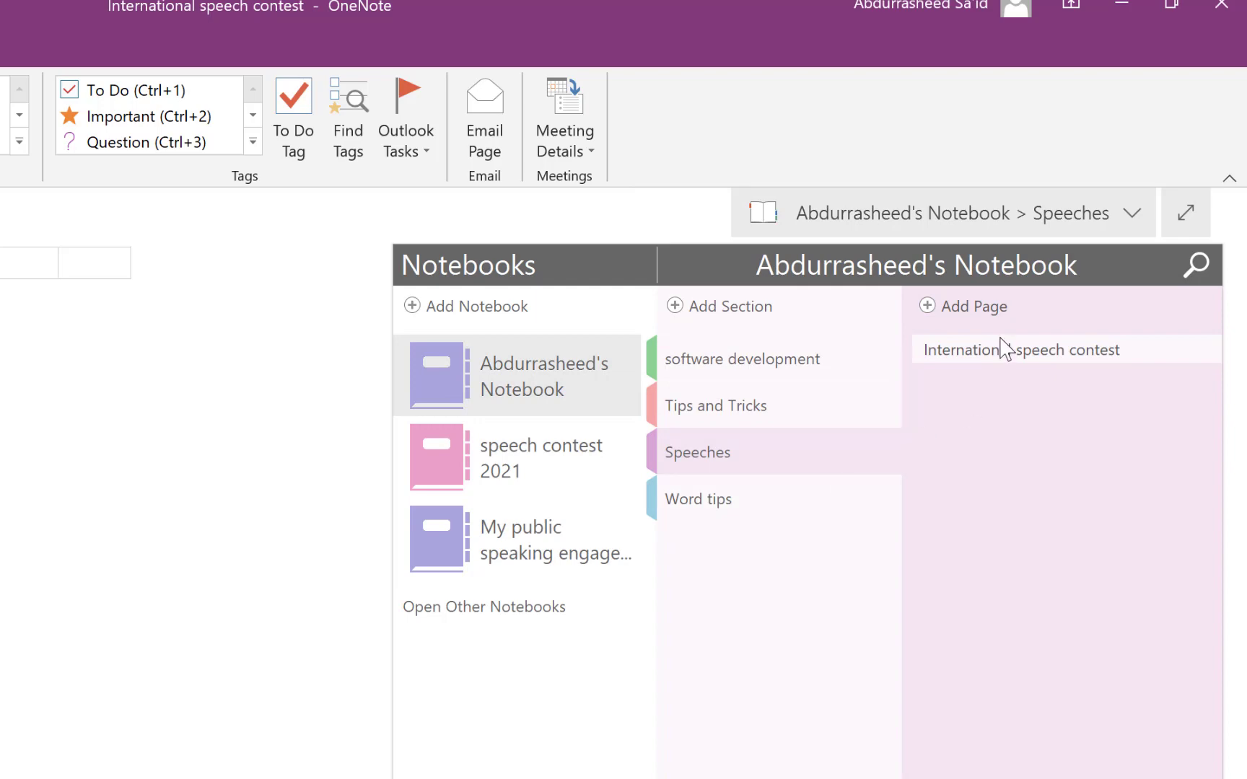
pyautogui.click(765, 376)
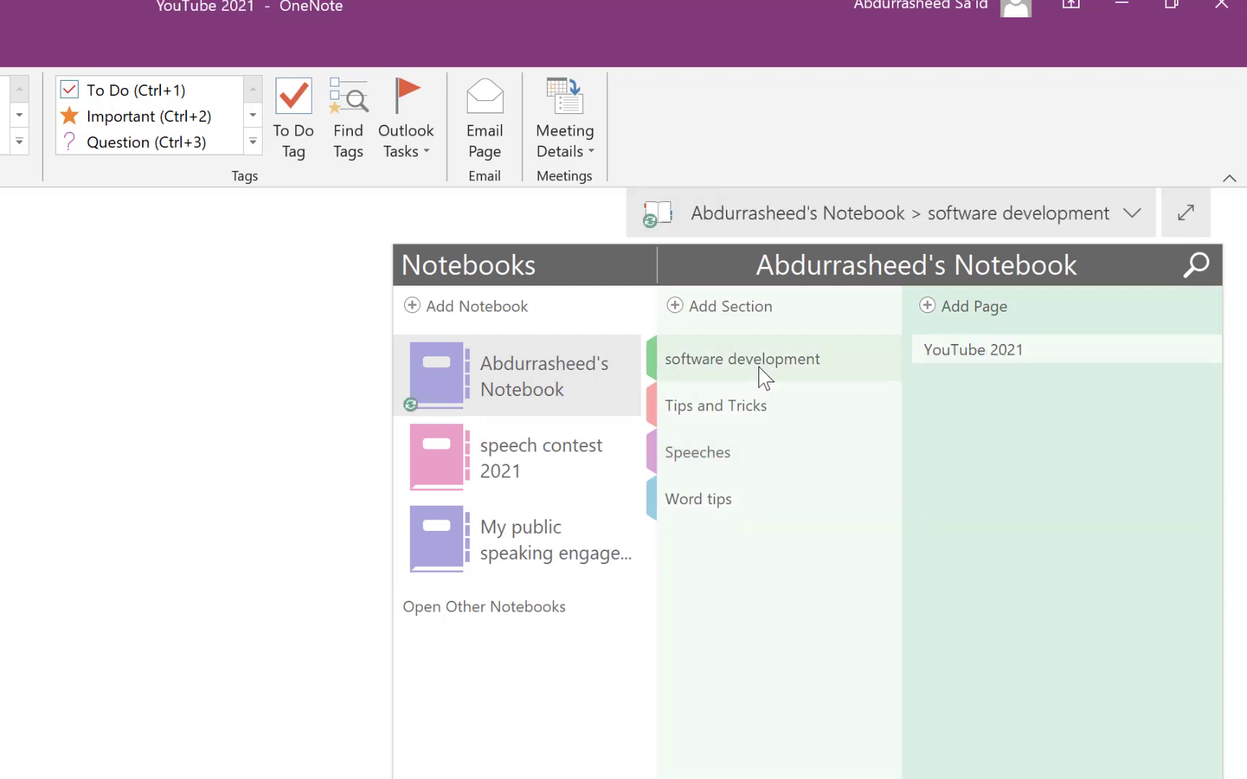
pyautogui.click(765, 411)
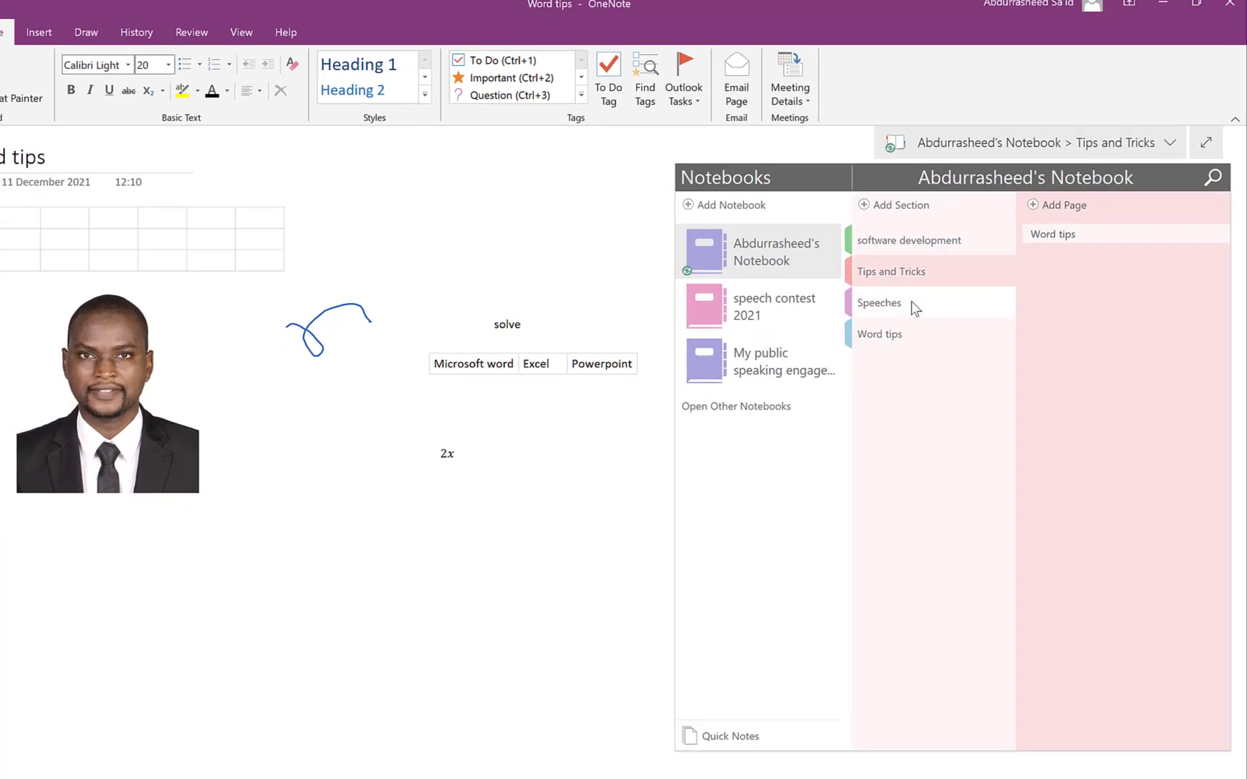
pyautogui.click(914, 305)
pyautogui.click(912, 341)
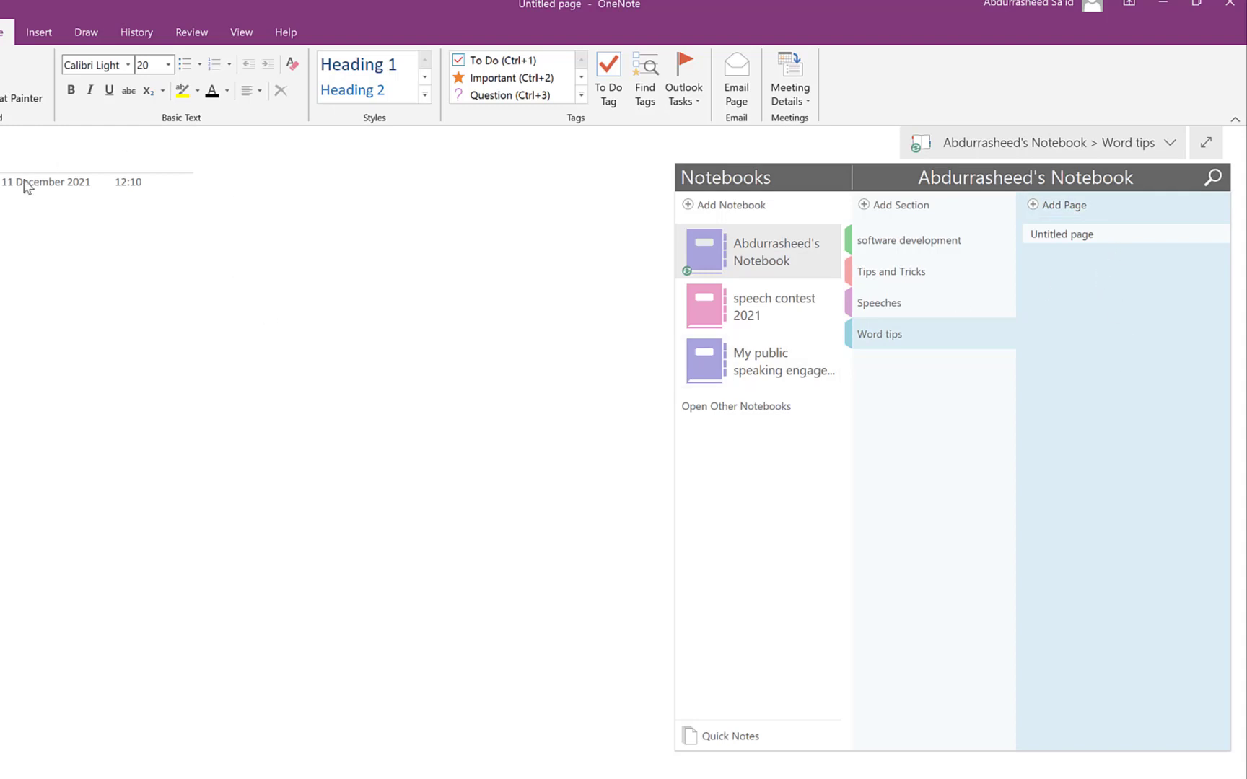
pyautogui.click(761, 310)
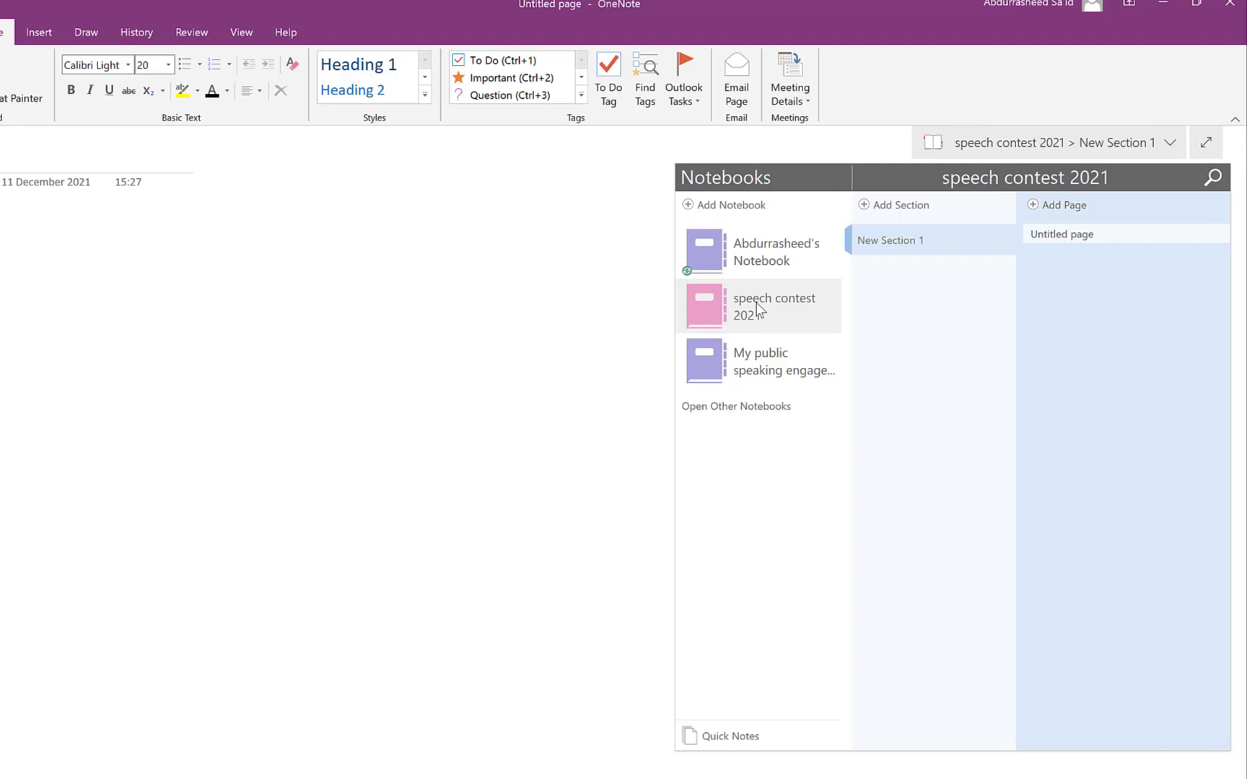
pyautogui.click(689, 207)
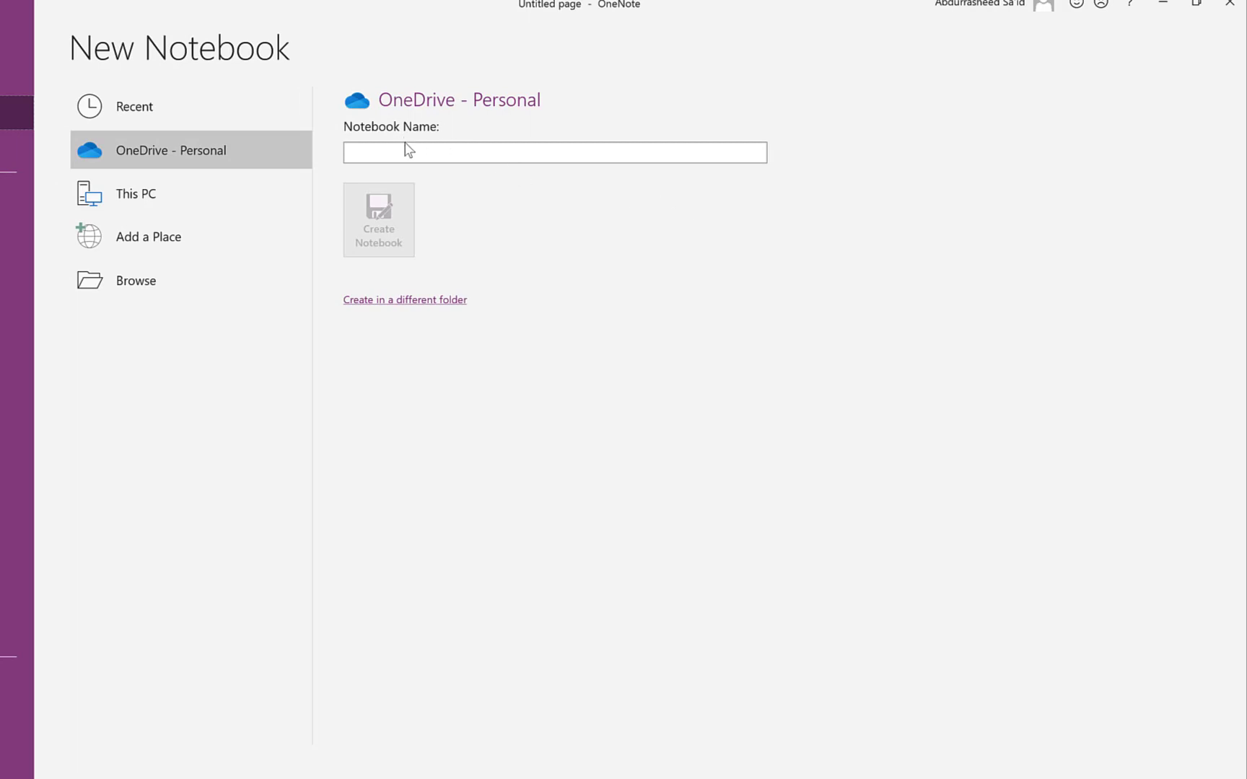
# - Create a 'YouTube 2021' notebook on OneDrive - Personal and decline sharing it for now
pyautogui.click(410, 148)
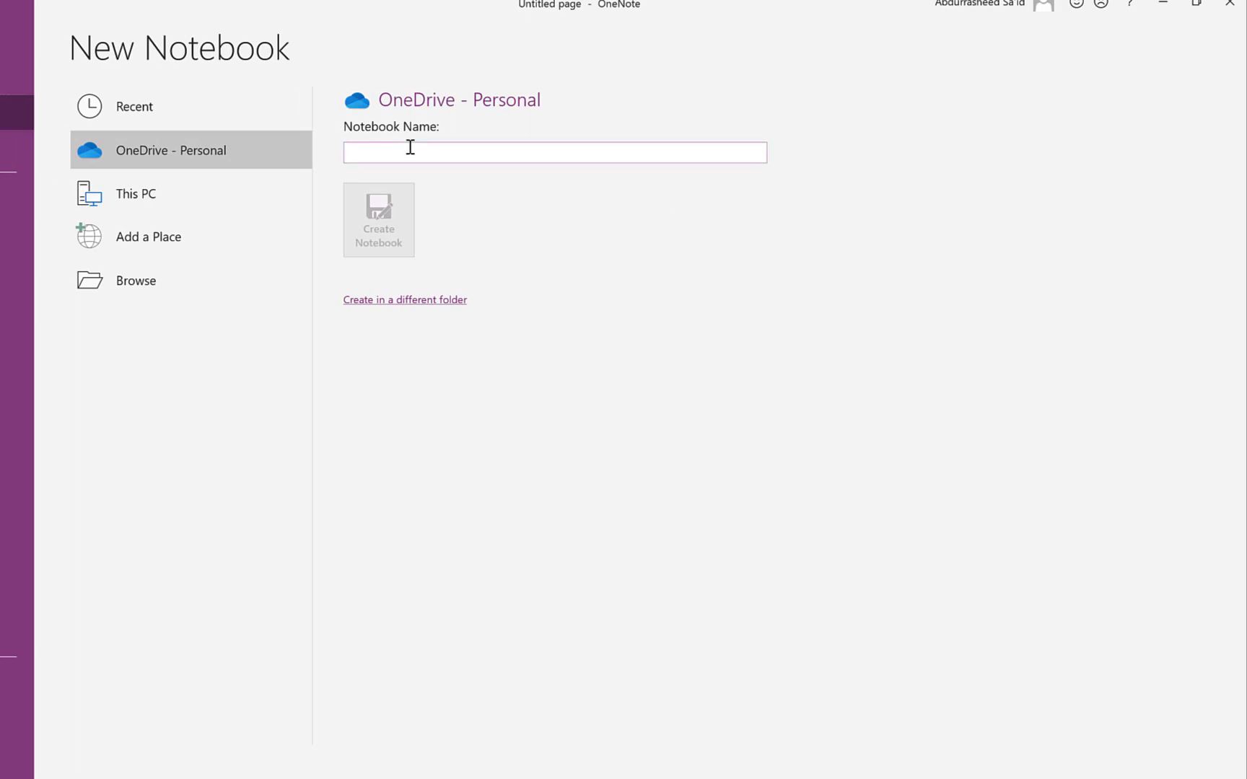
pyautogui.write('YouTube 2024')
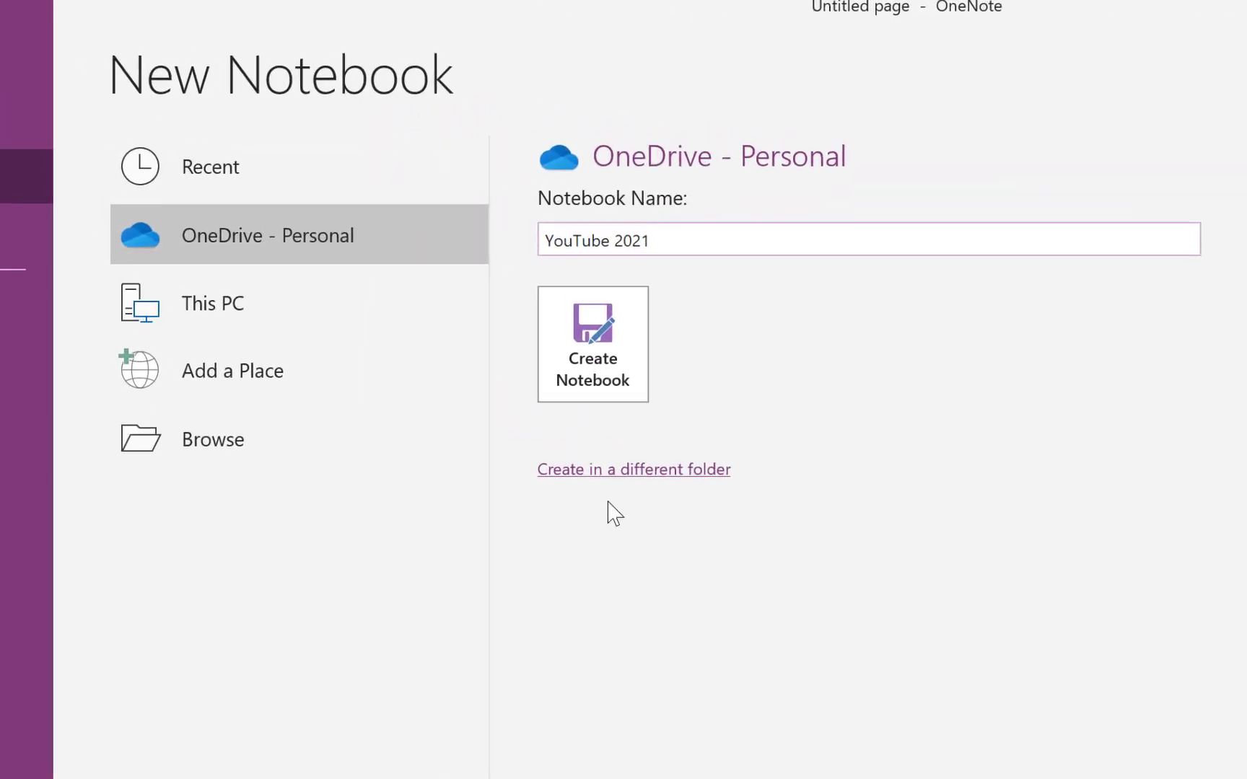
pyautogui.click(598, 381)
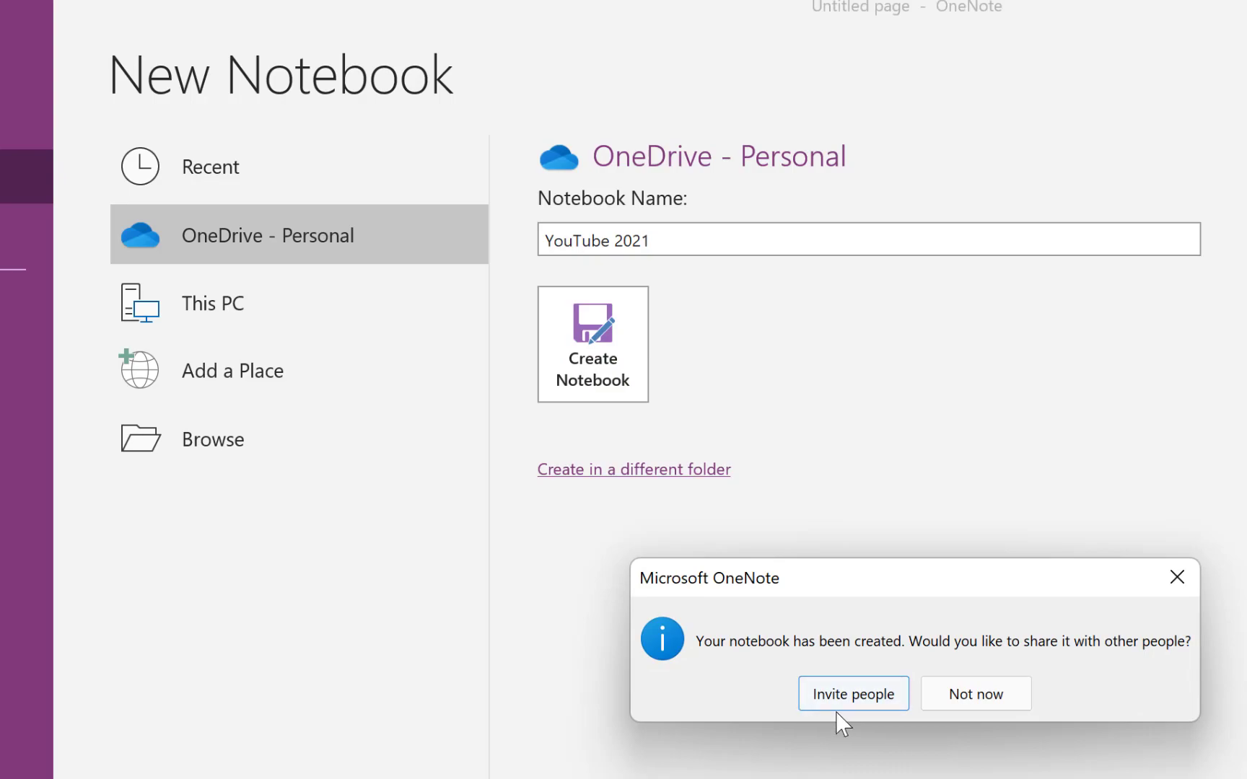
pyautogui.click(979, 700)
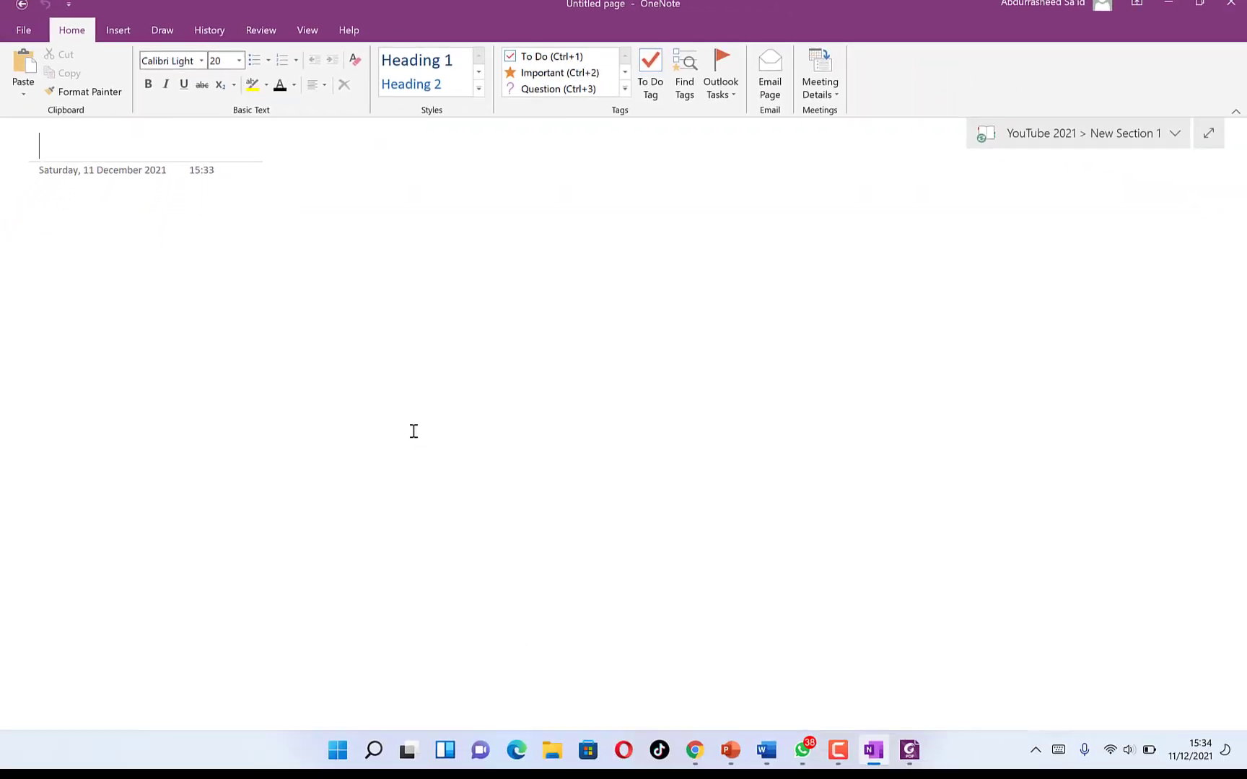
# - Add a 'Tips and Tricks' section to the YouTube 2021 notebook
pyautogui.click(1082, 134)
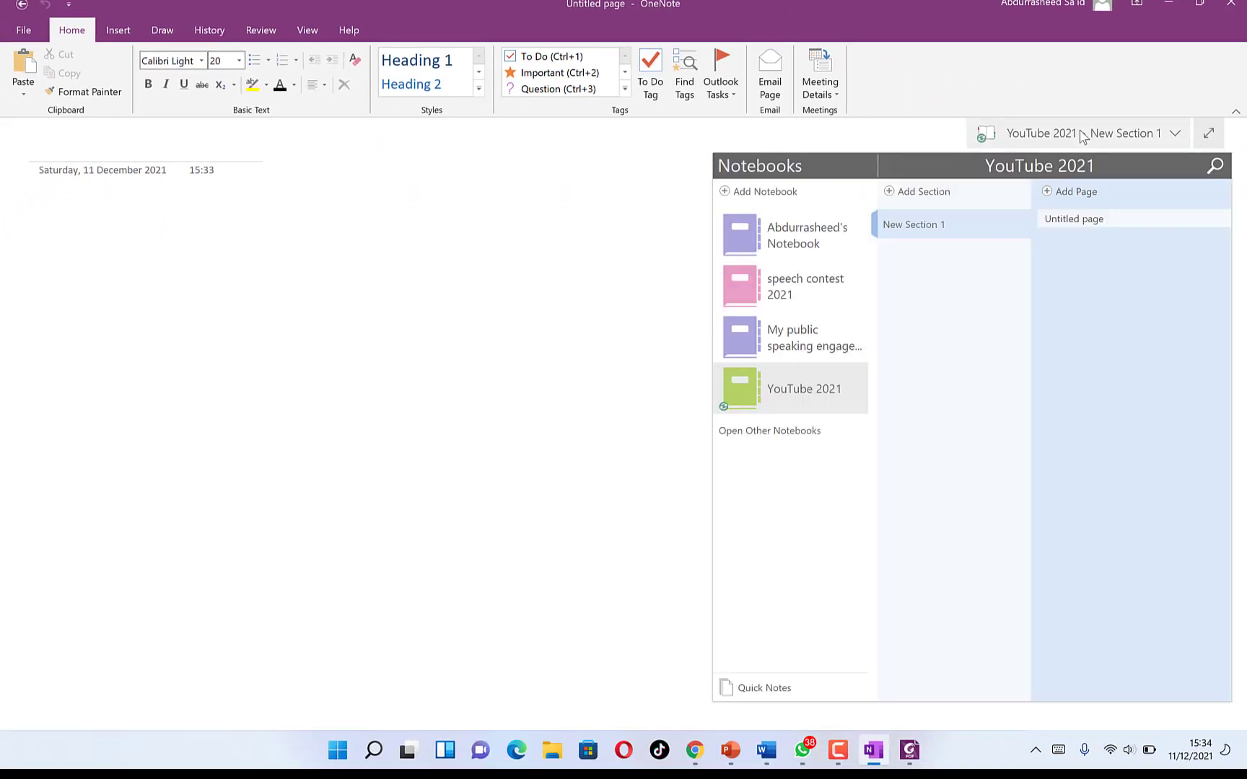
pyautogui.click(910, 194)
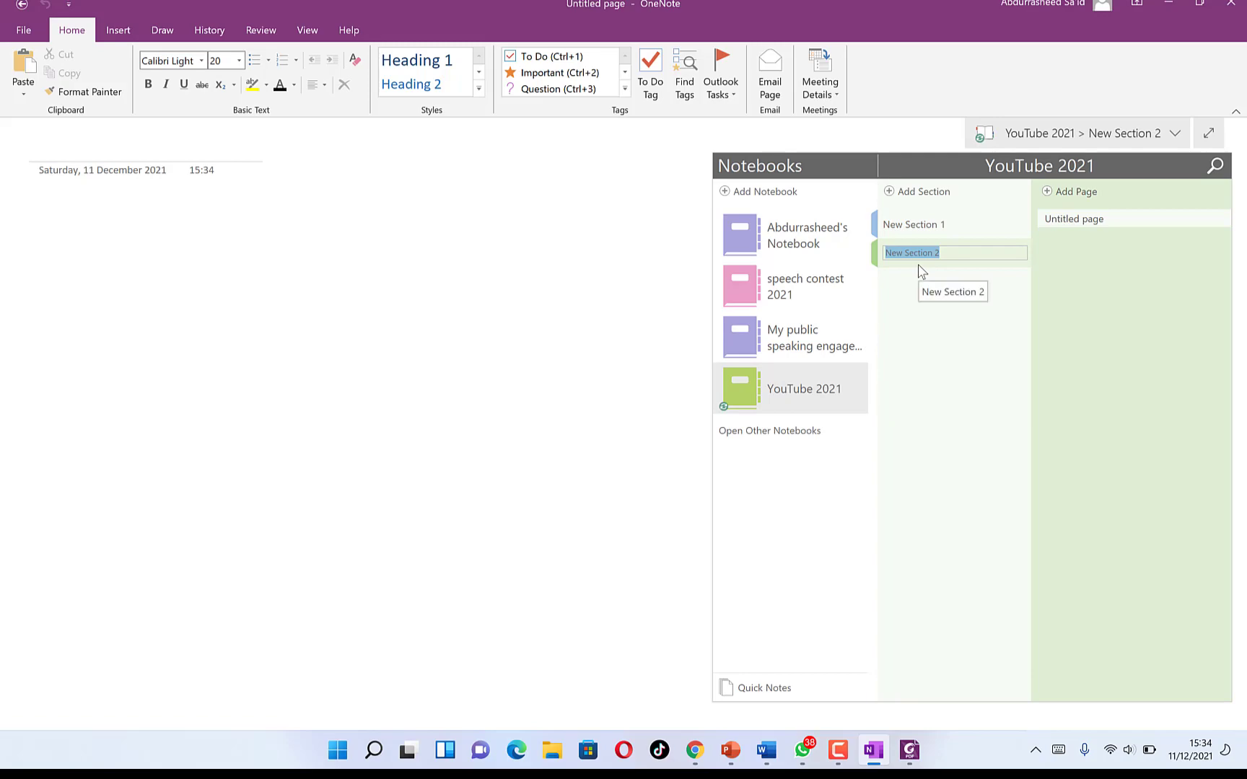
pyautogui.write('Tips and Tricks')
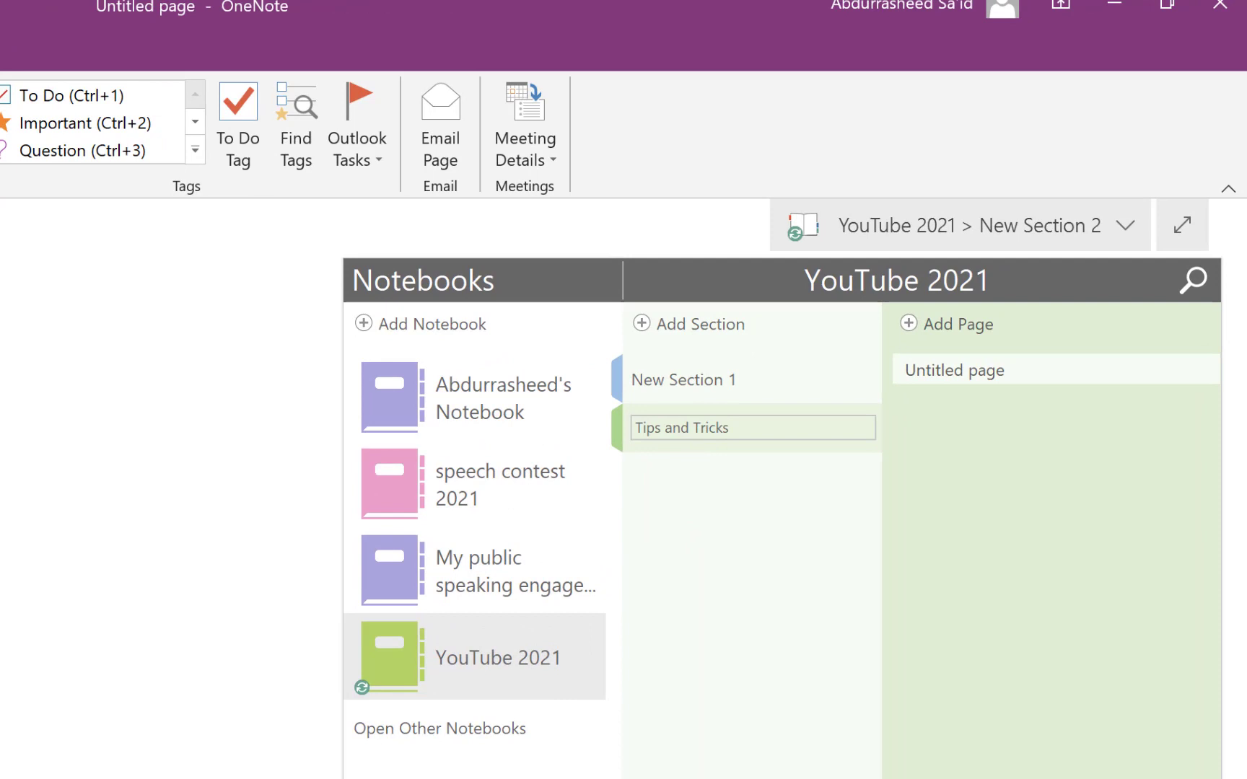
pyautogui.click(730, 483)
# - Add more sections, rename New Section 1, and add a second page to software development
pyautogui.click(643, 328)
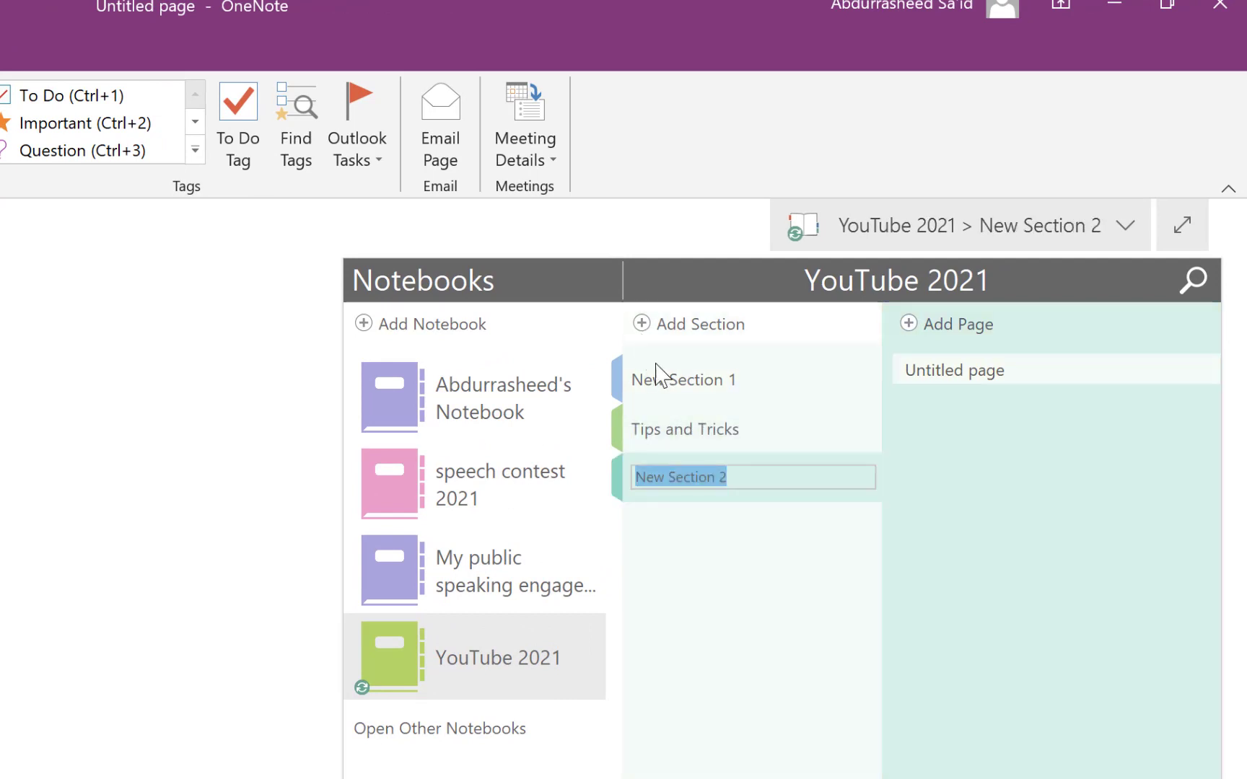
pyautogui.rightClick(672, 382)
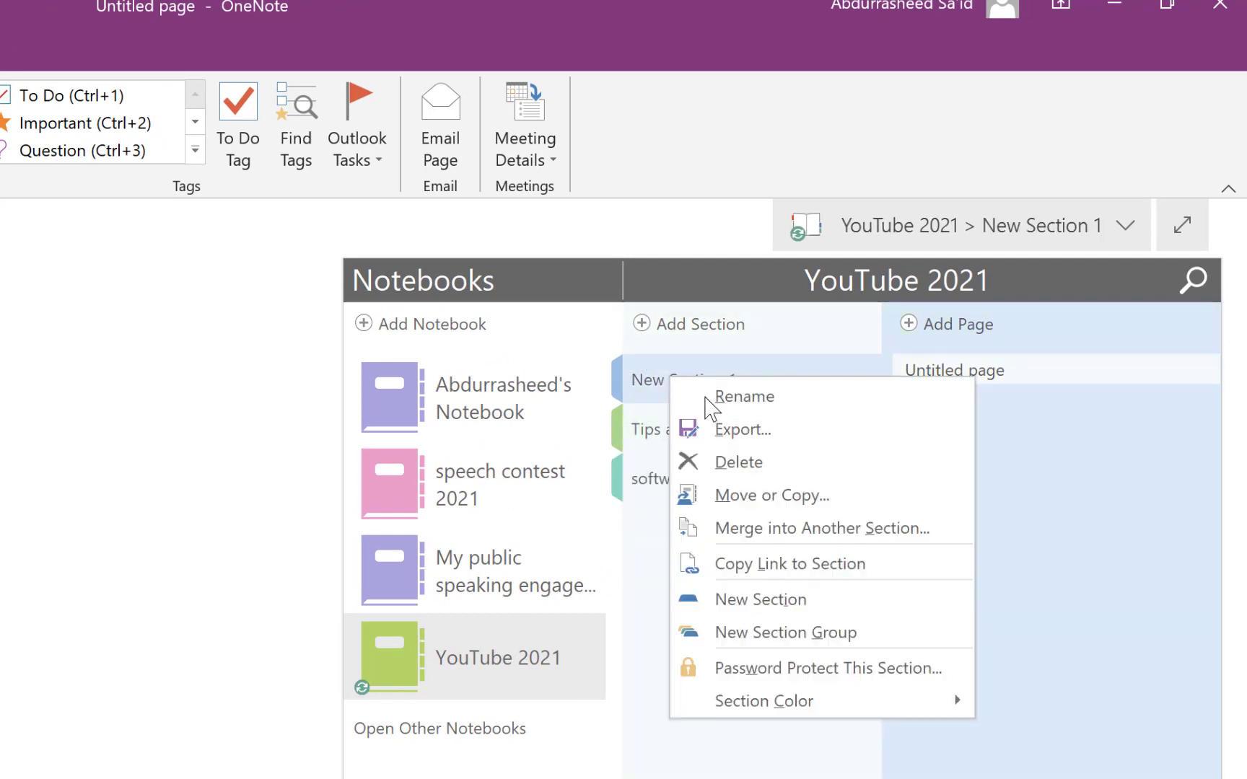
pyautogui.click(744, 396)
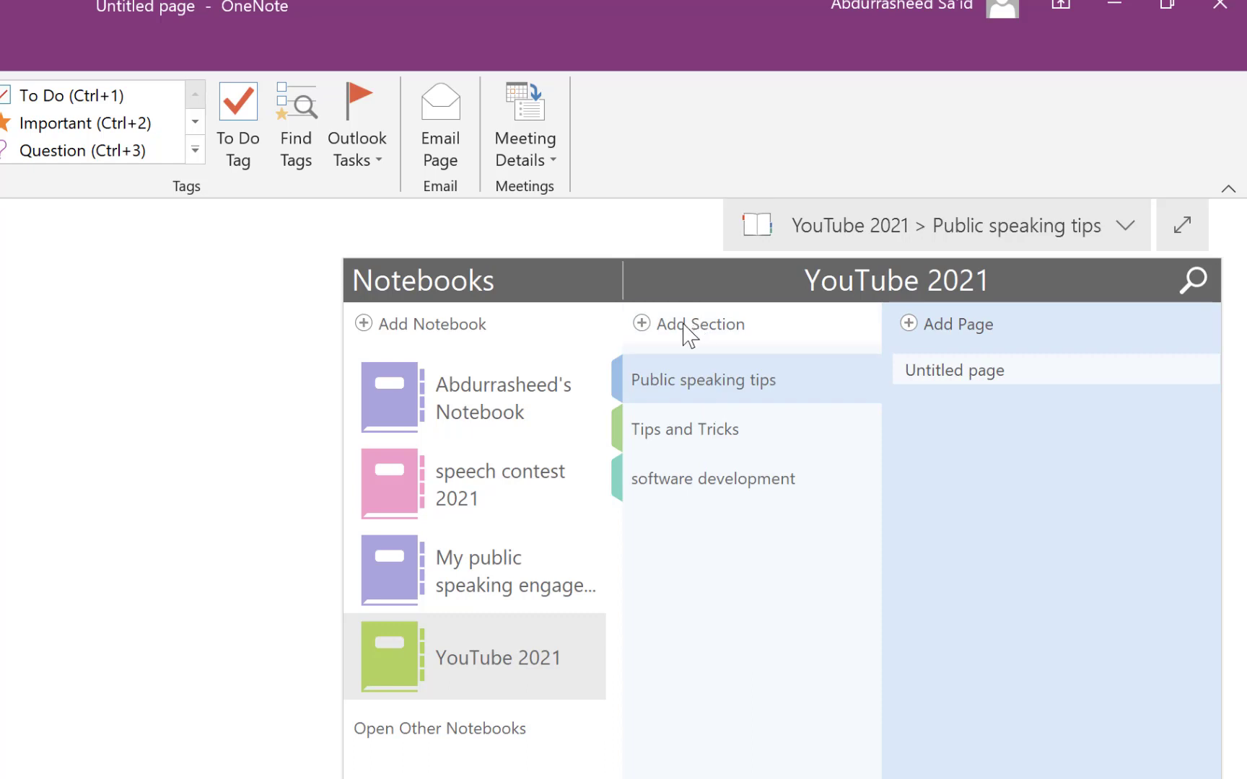
pyautogui.click(678, 327)
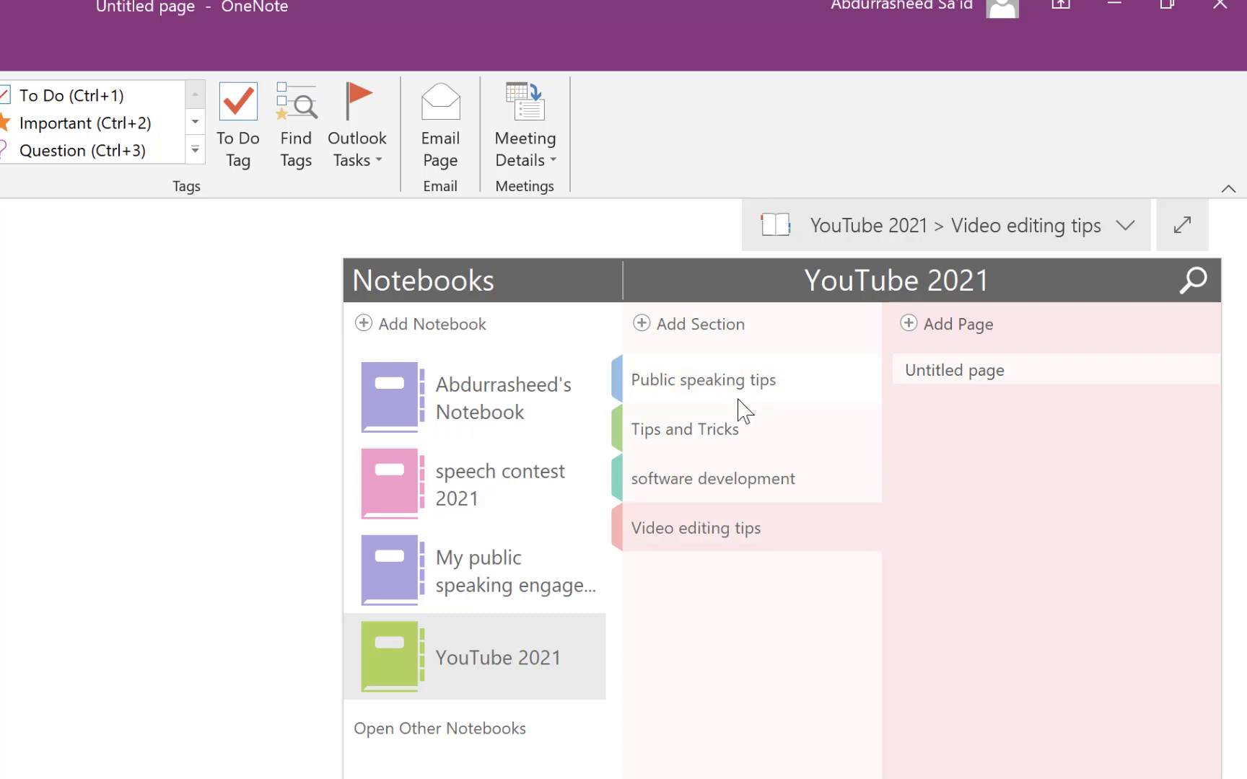
pyautogui.click(729, 482)
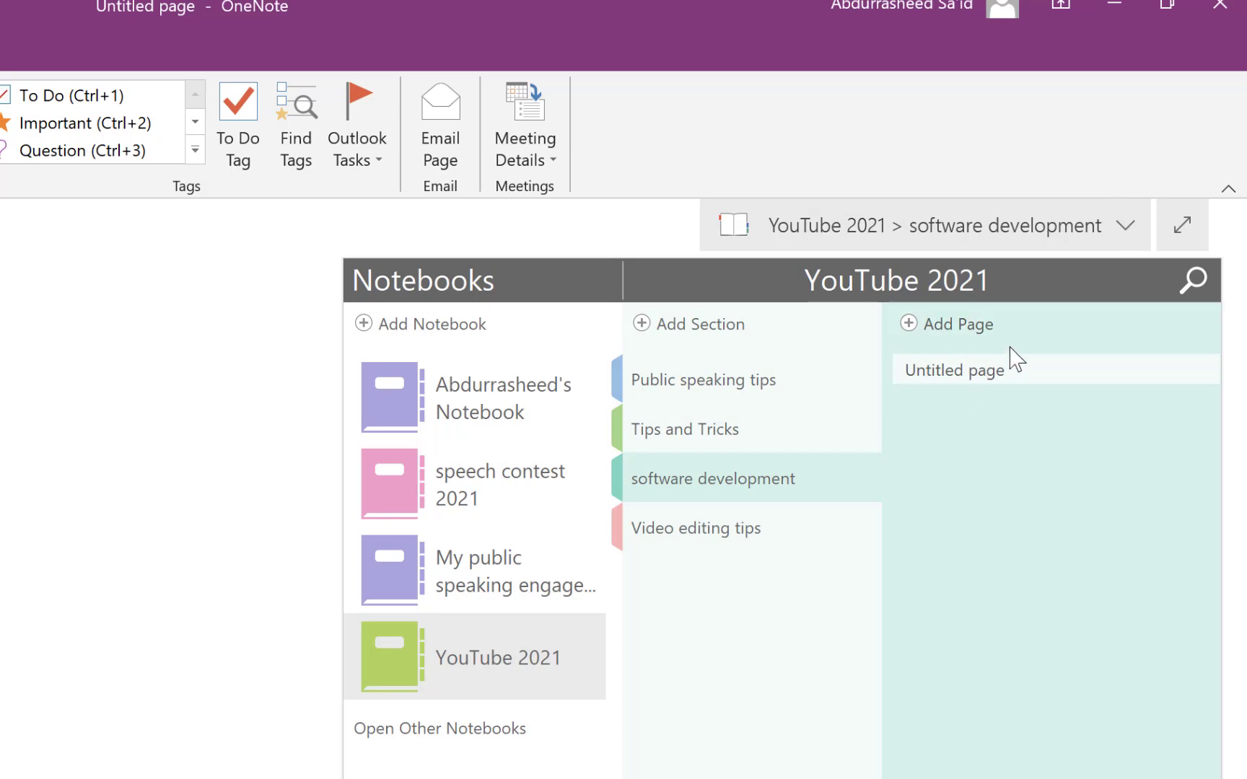
pyautogui.click(955, 326)
pyautogui.click(970, 368)
# - Title the first software development page 'Camtasia Tutorials' and move into its body
pyautogui.rightClick(971, 368)
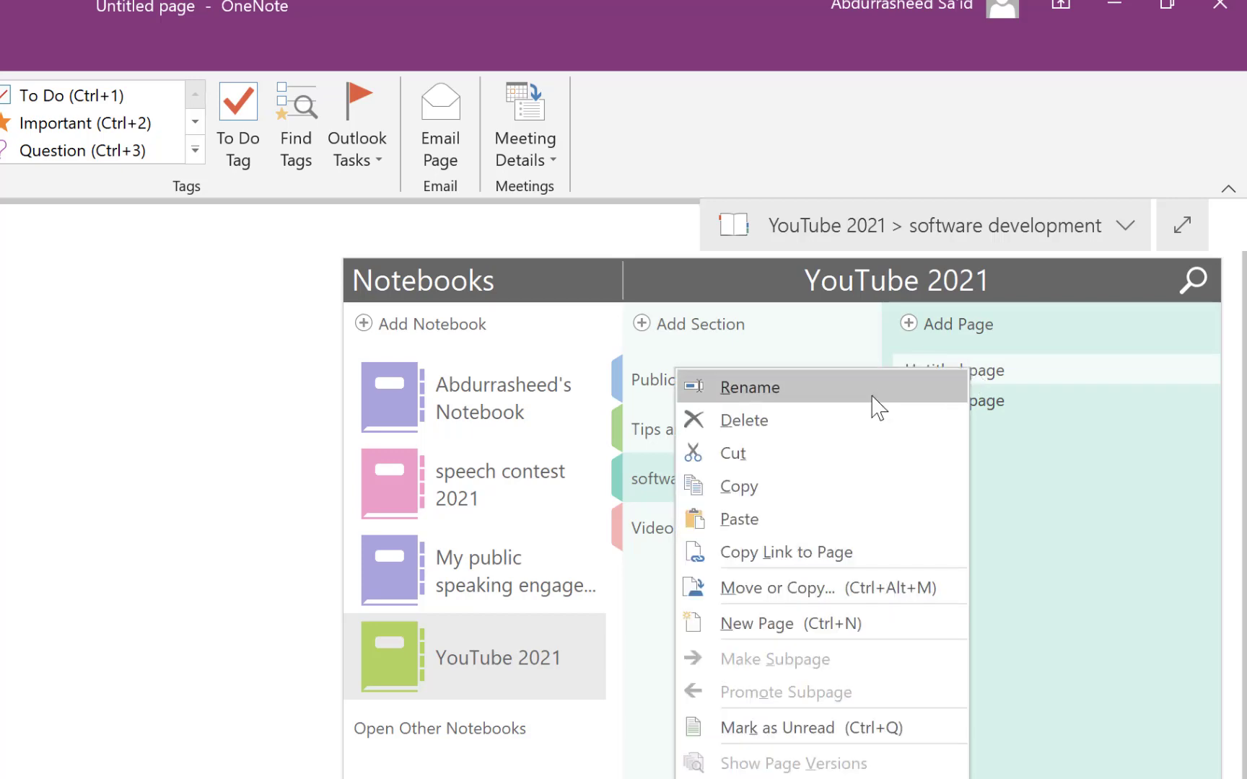
pyautogui.click(871, 393)
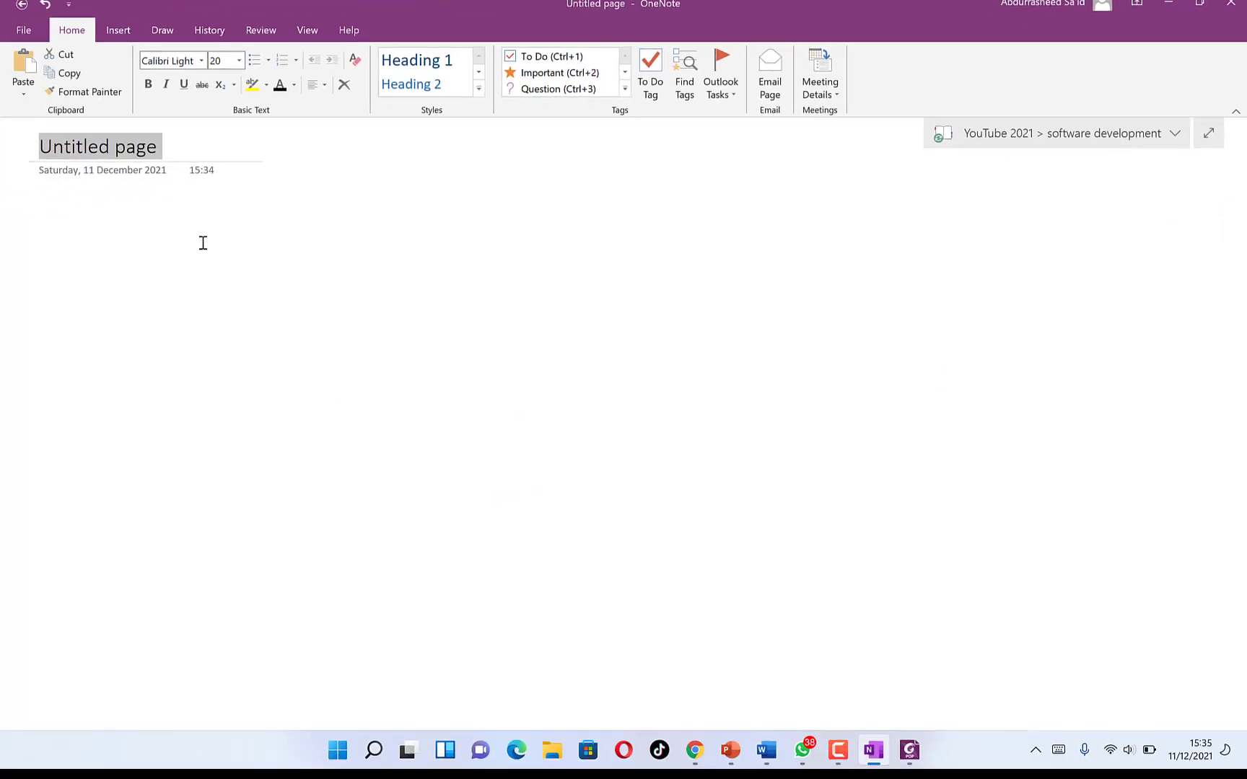
pyautogui.write('Camtasia')
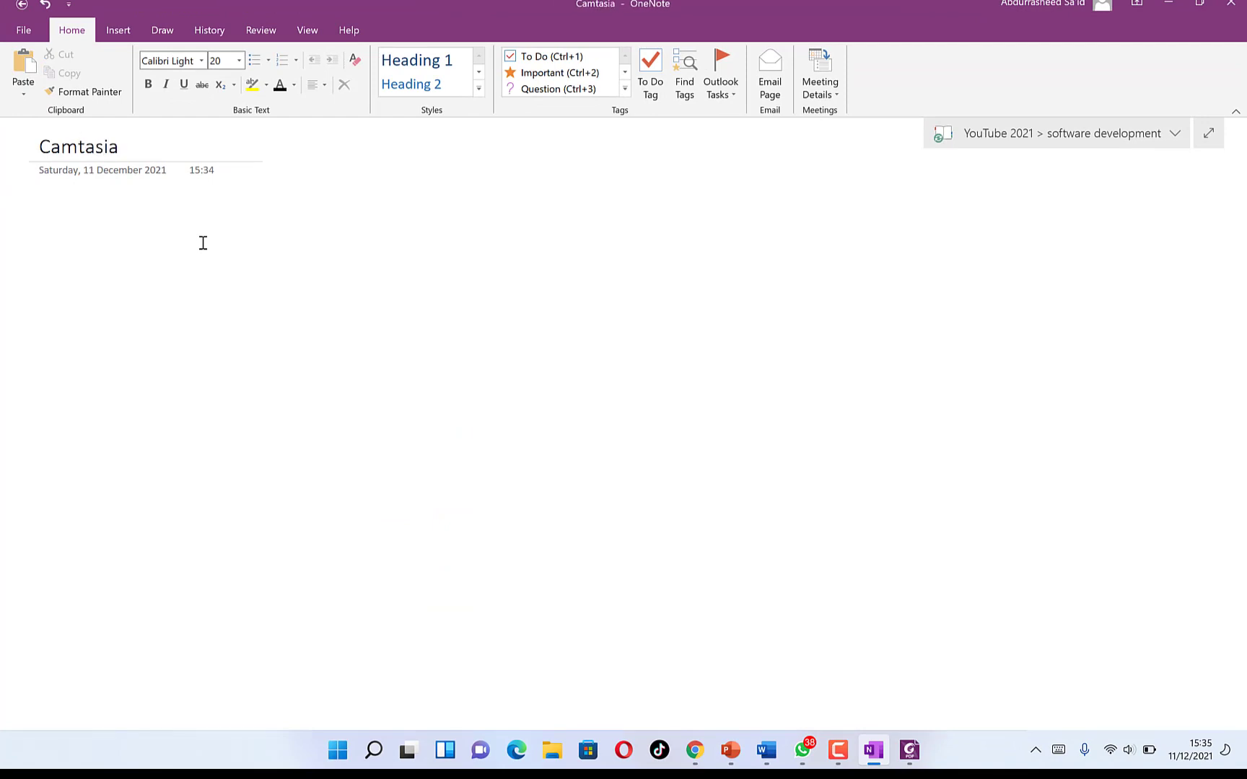
pyautogui.write(' Tuto')
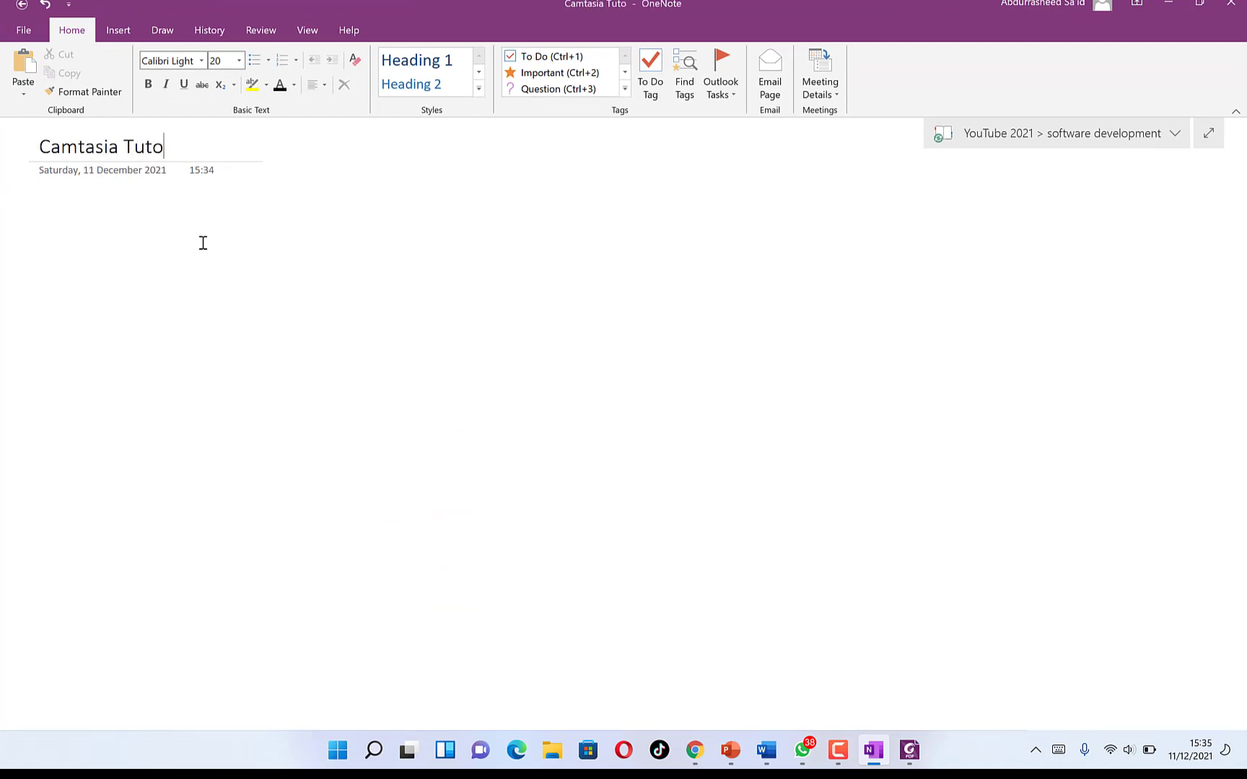
pyautogui.write('rials')
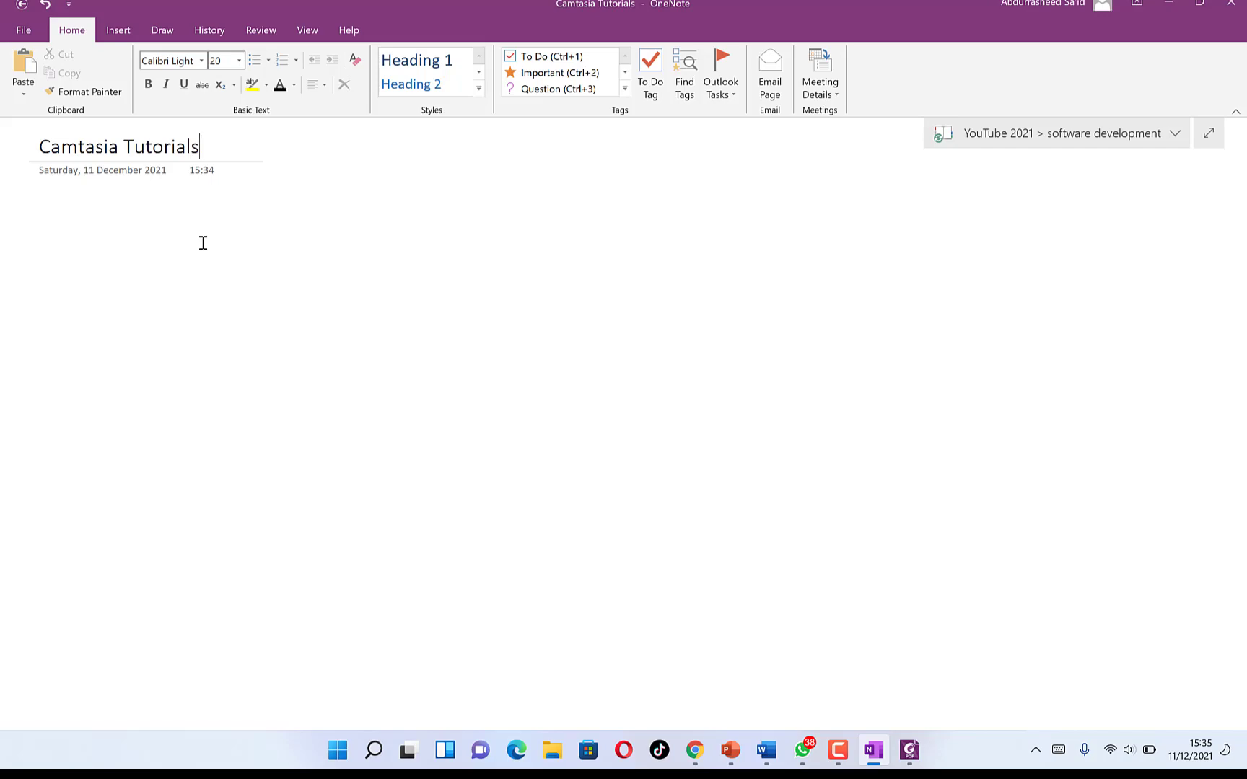
pyautogui.press('Return')
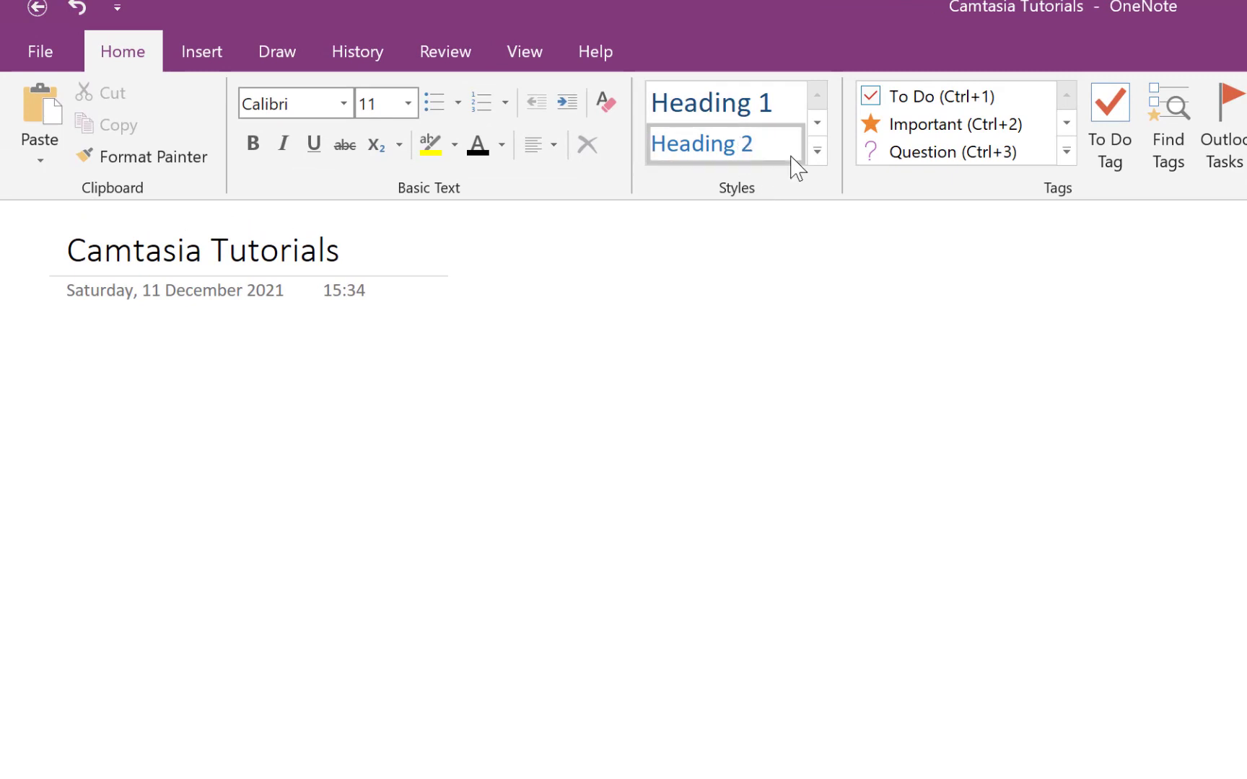
pyautogui.click(819, 153)
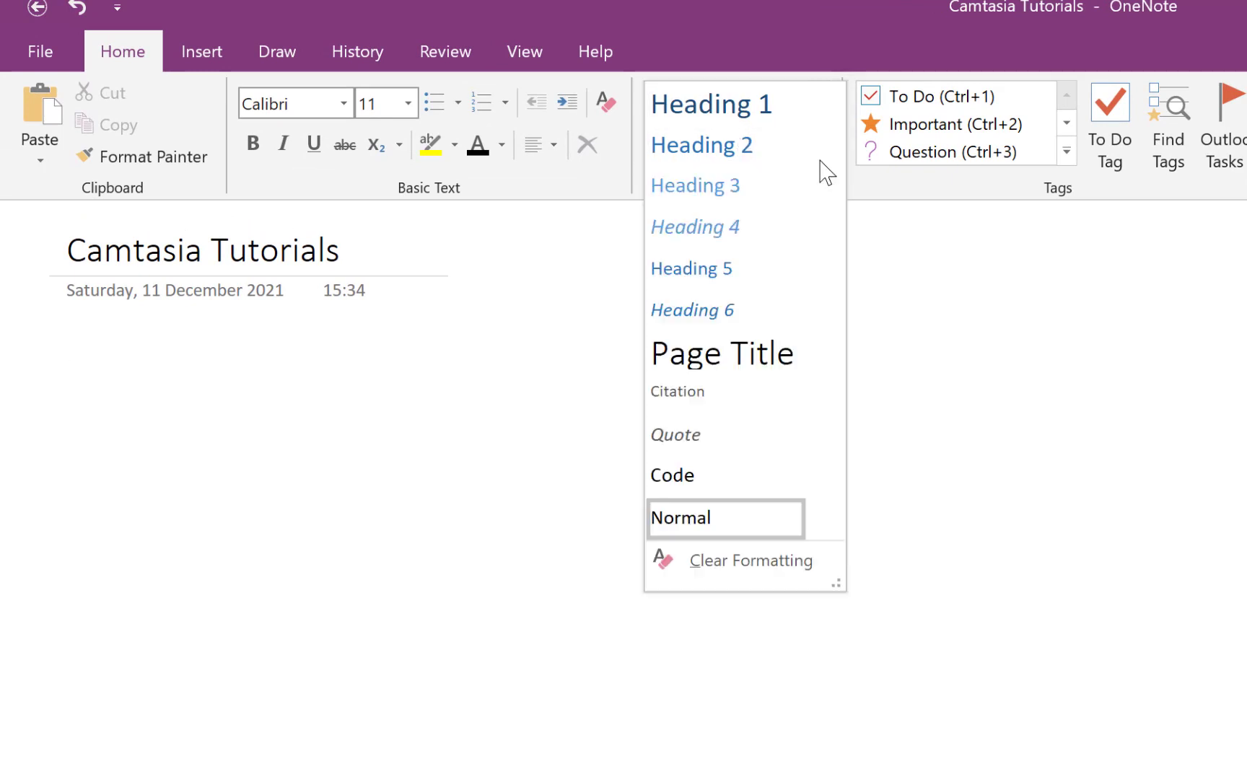
# - Preview the Styles, Tags and Meeting Details lists, then switch to the Insert commands
pyautogui.click(813, 42)
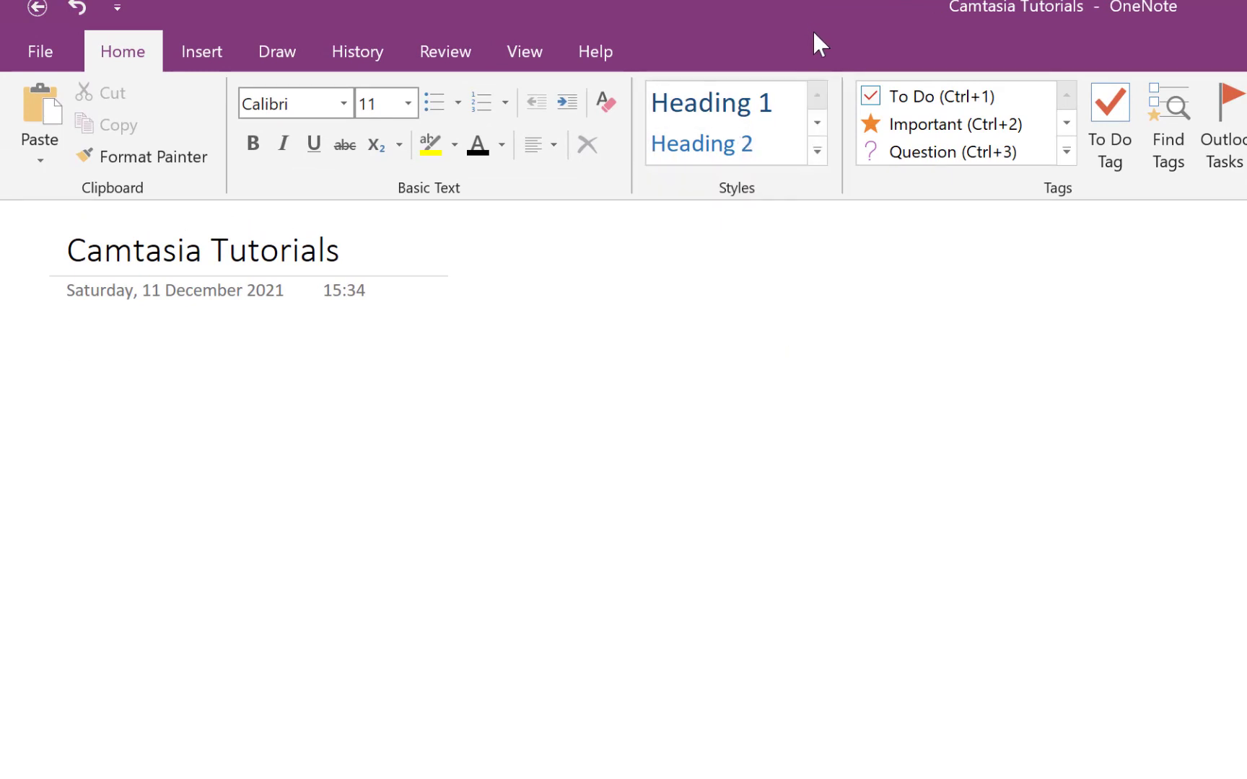
pyautogui.click(1067, 153)
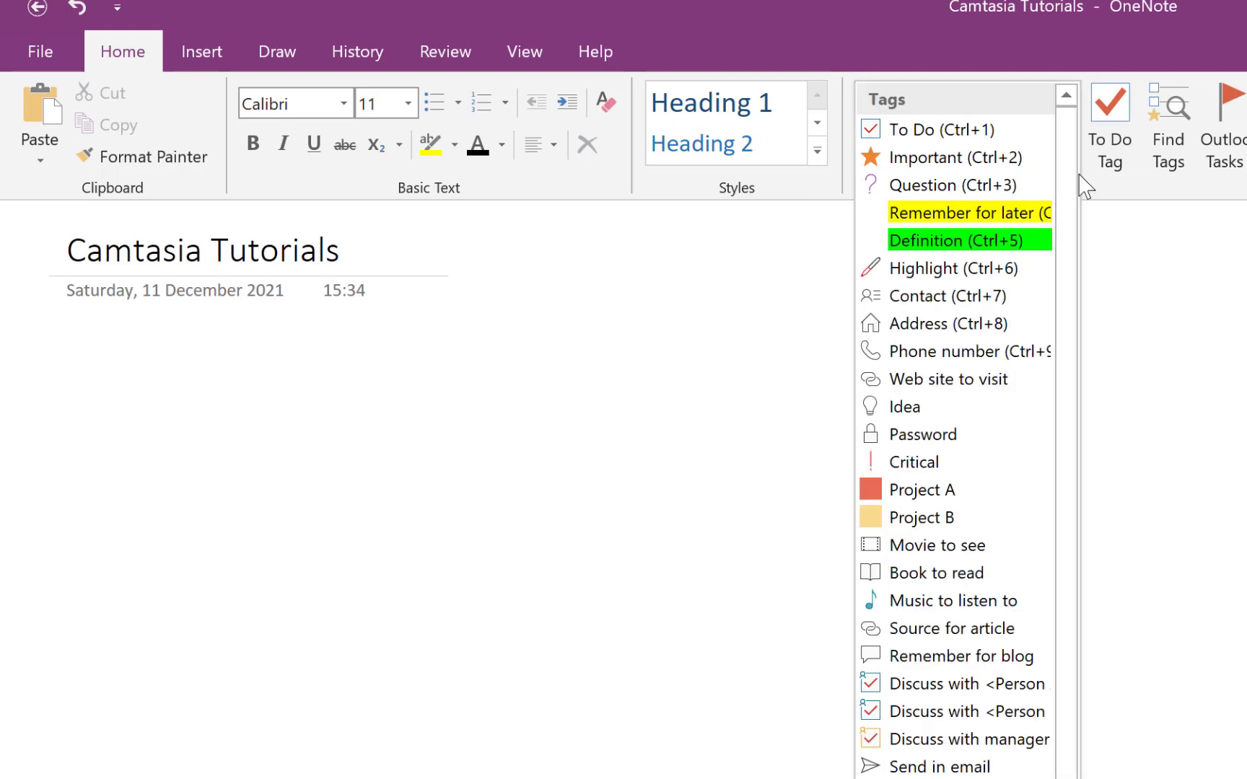
pyautogui.click(1053, 10)
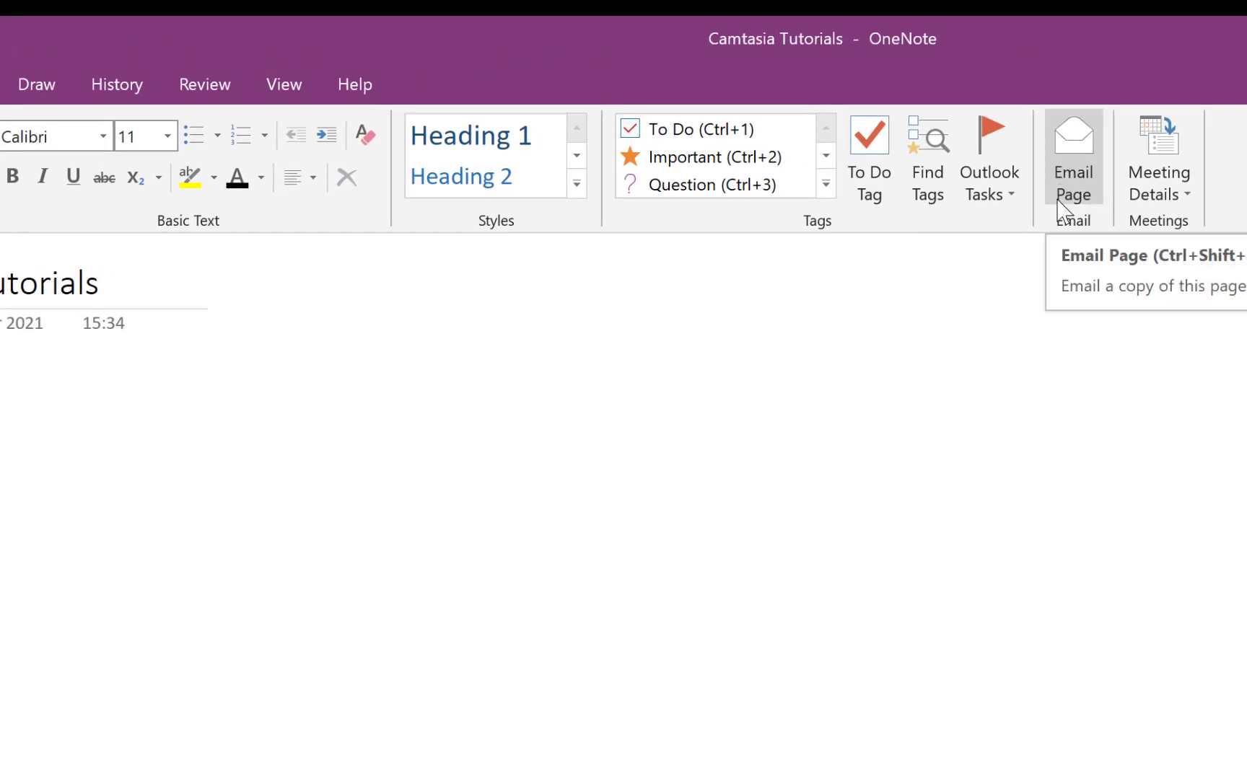
pyautogui.click(1187, 203)
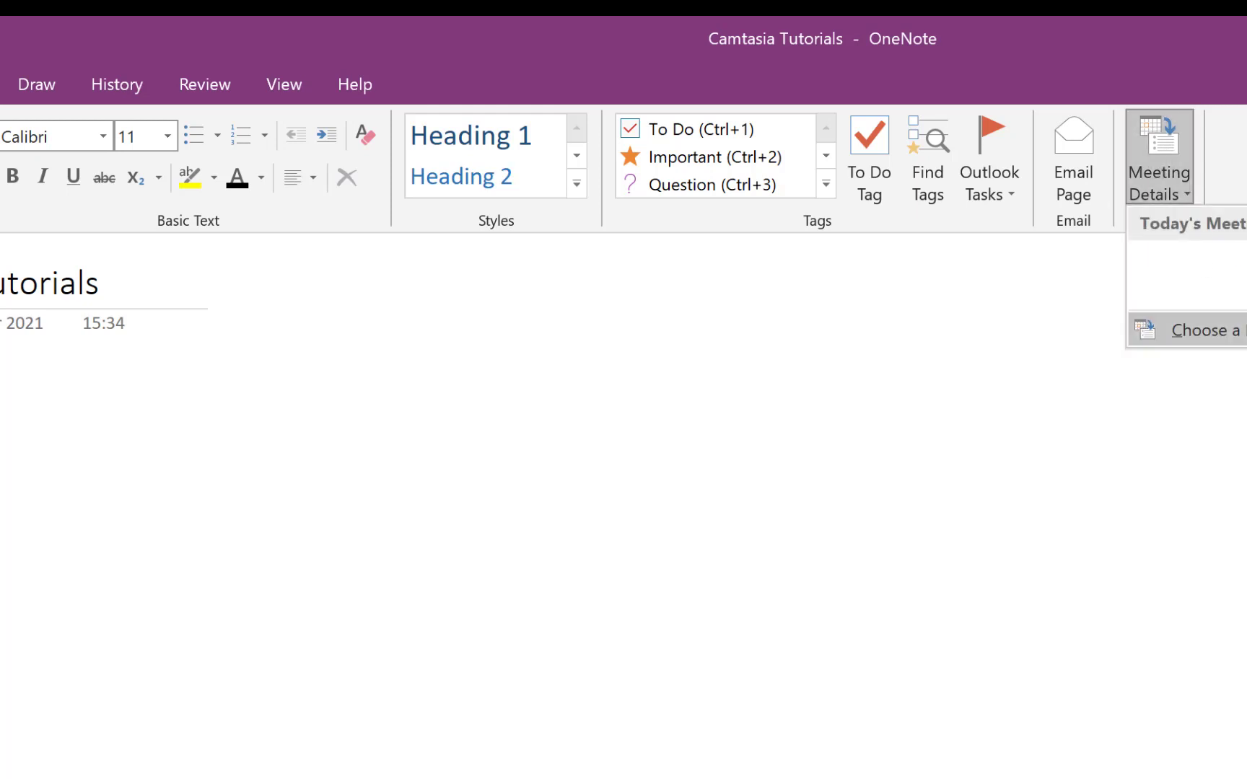
pyautogui.click(1238, 165)
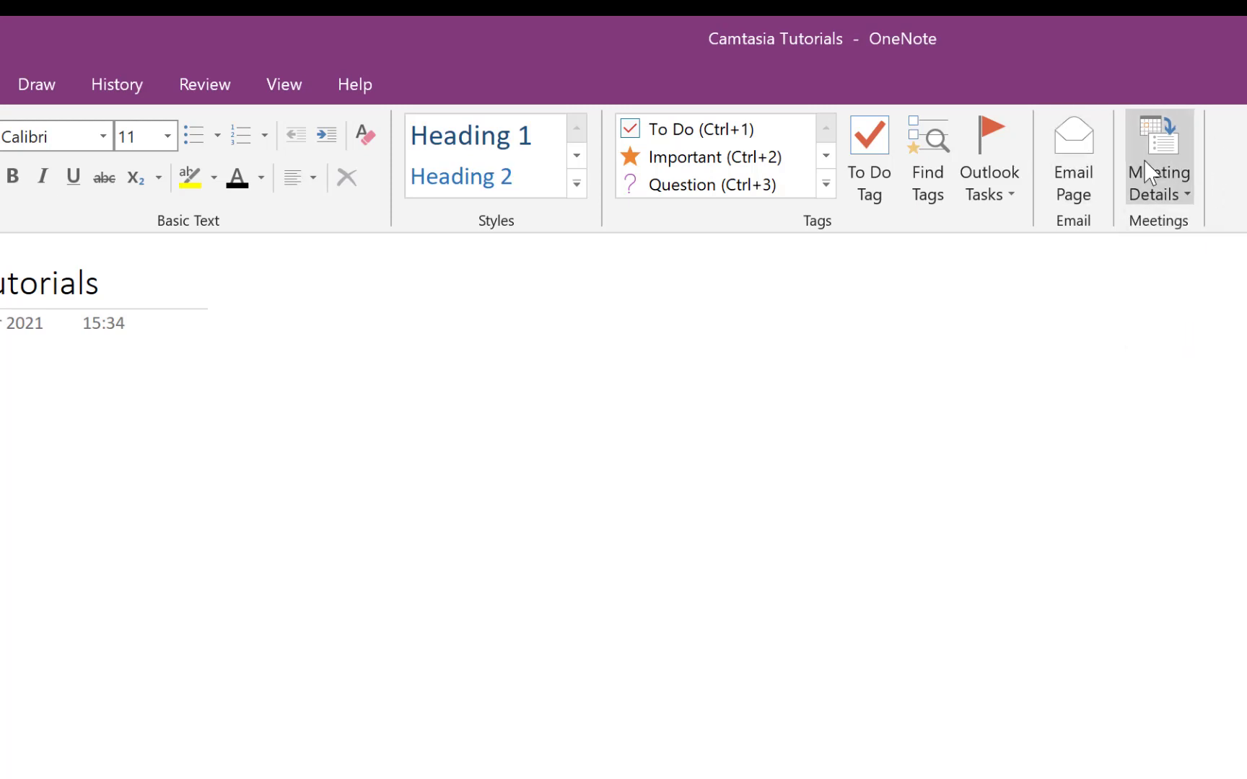
pyautogui.click(0, 84)
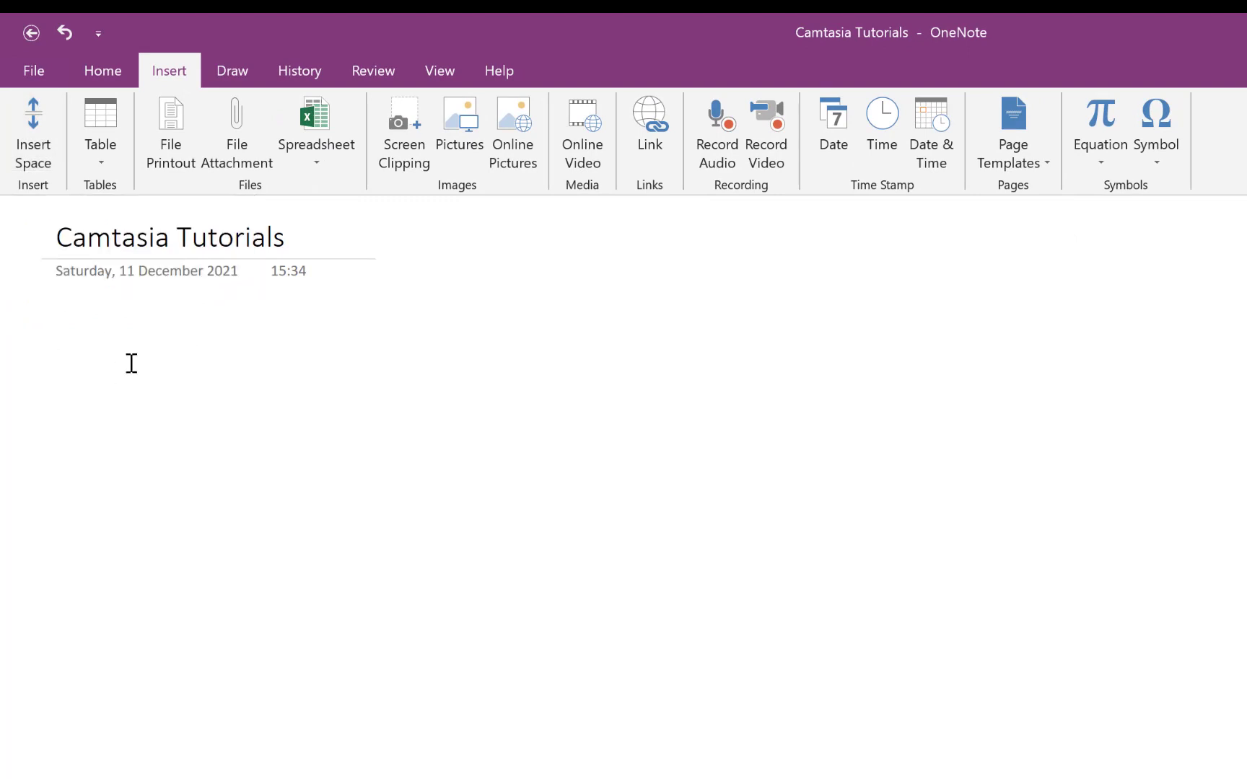
# - Paste the copied OneNote description with formatting, drop the source link, and widen the note
pyautogui.click(63, 334)
pyautogui.rightClick(63, 334)
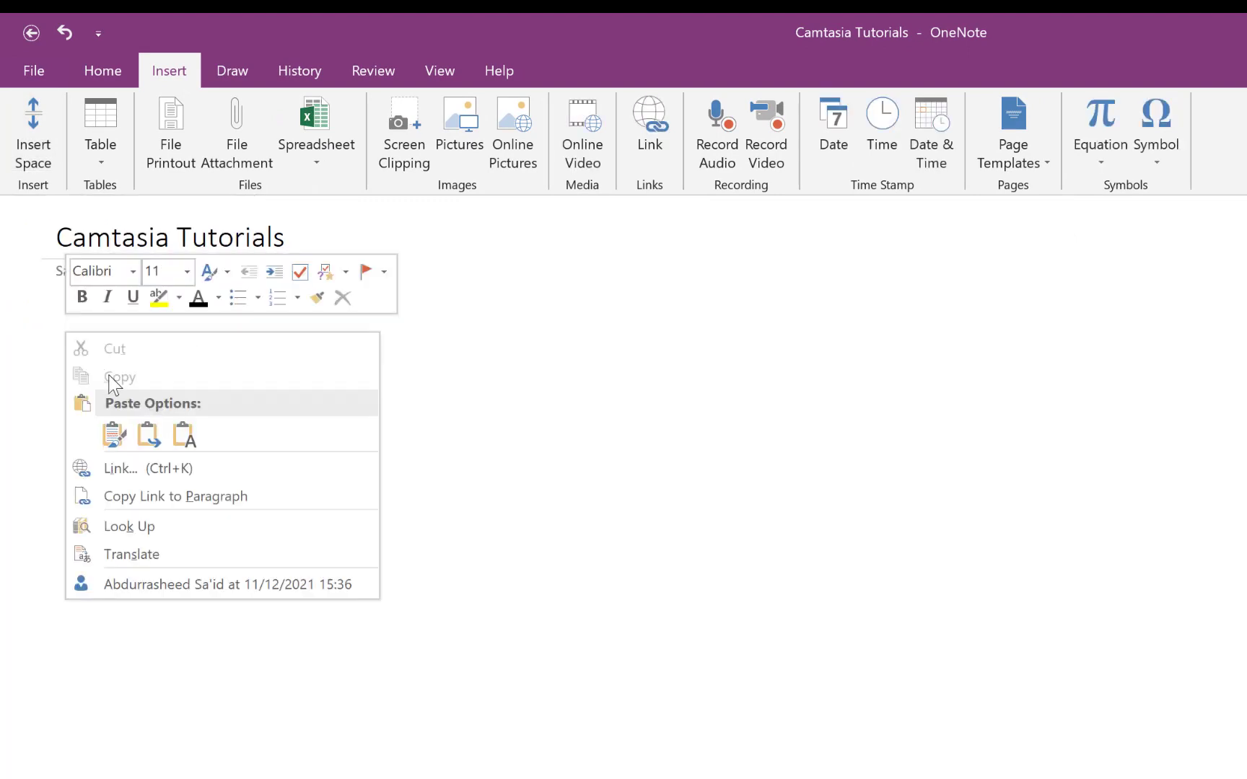
pyautogui.click(110, 425)
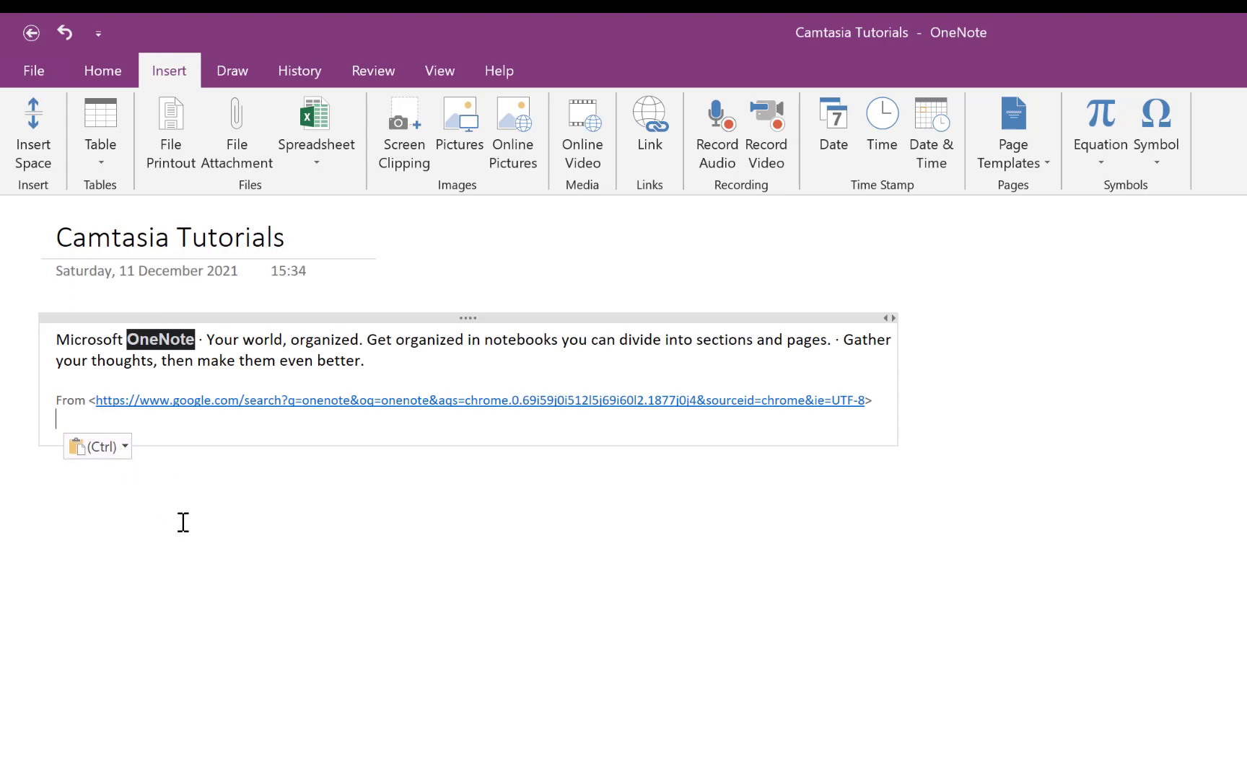
pyautogui.hotkey('ctrl', 'z')
pyautogui.moveTo(550, 318); pyautogui.dragTo(303, 430)
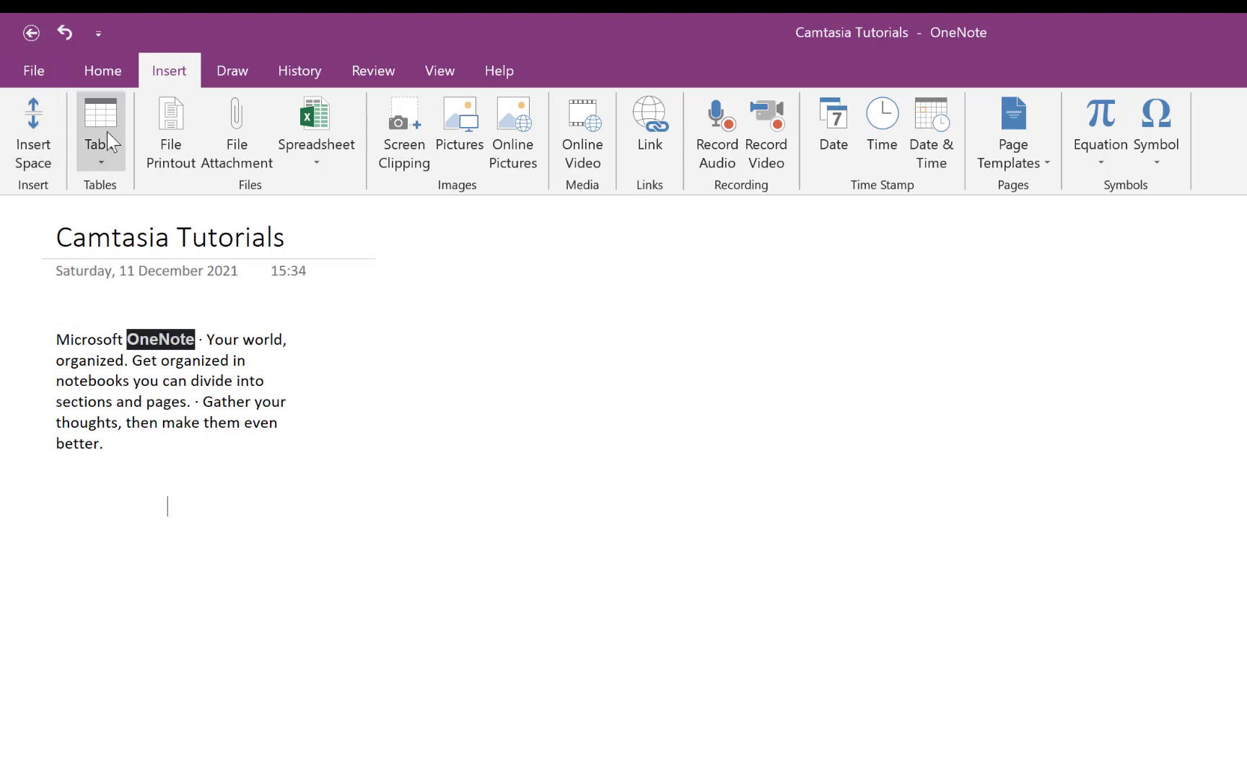
# - Insert a 3-column, 4-row table headed S/n, Name, Email and move it left
pyautogui.click(110, 169)
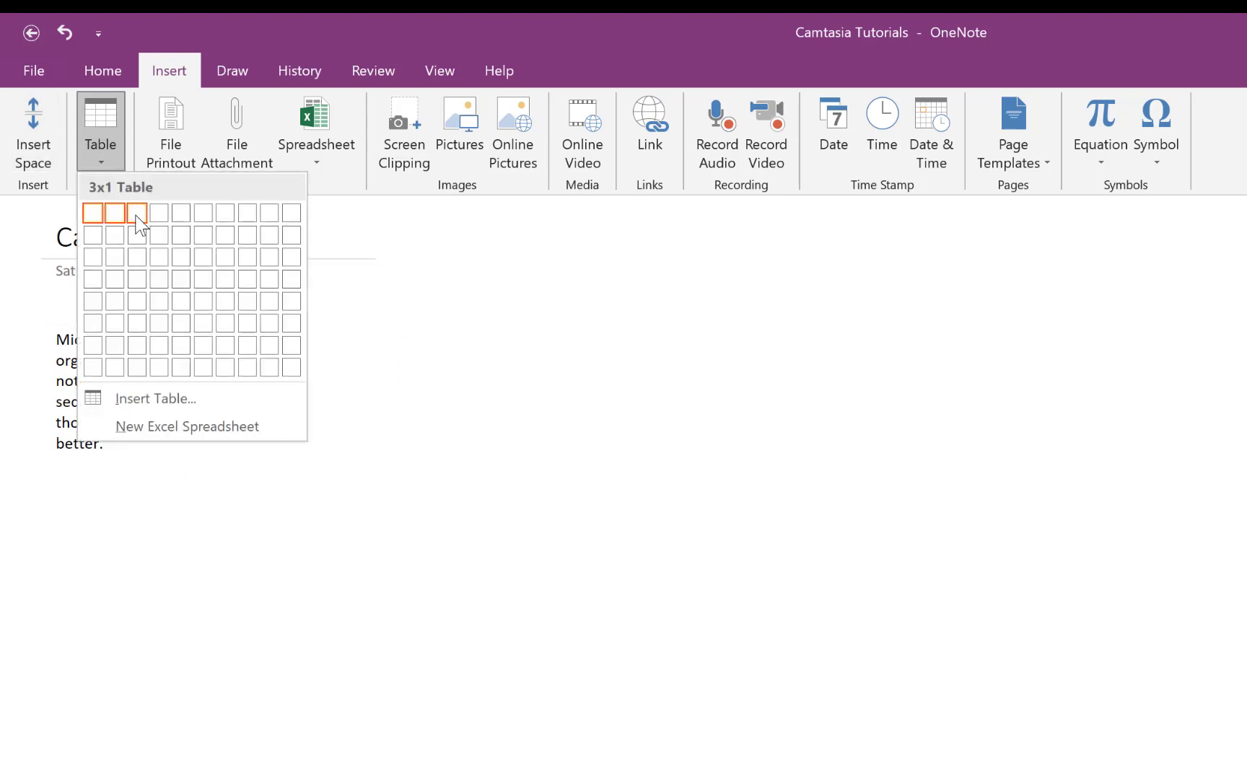
pyautogui.click(141, 288)
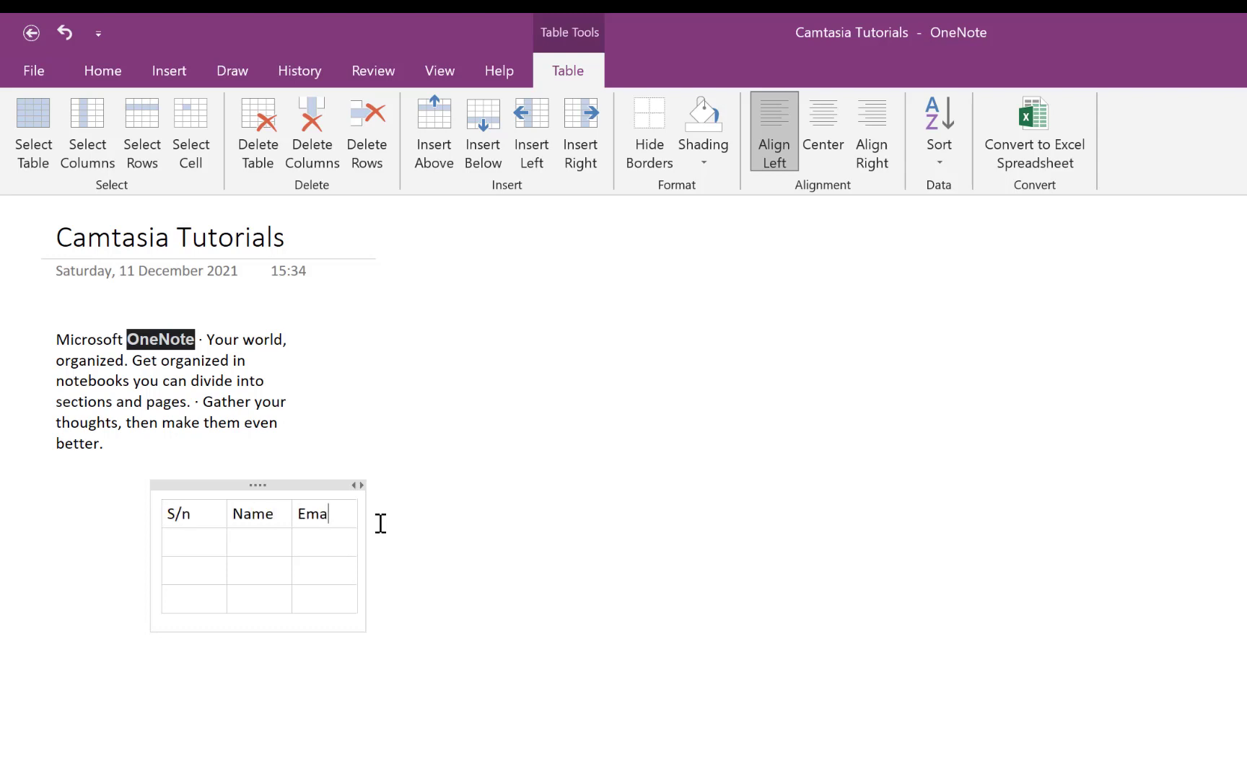
pyautogui.click(469, 427)
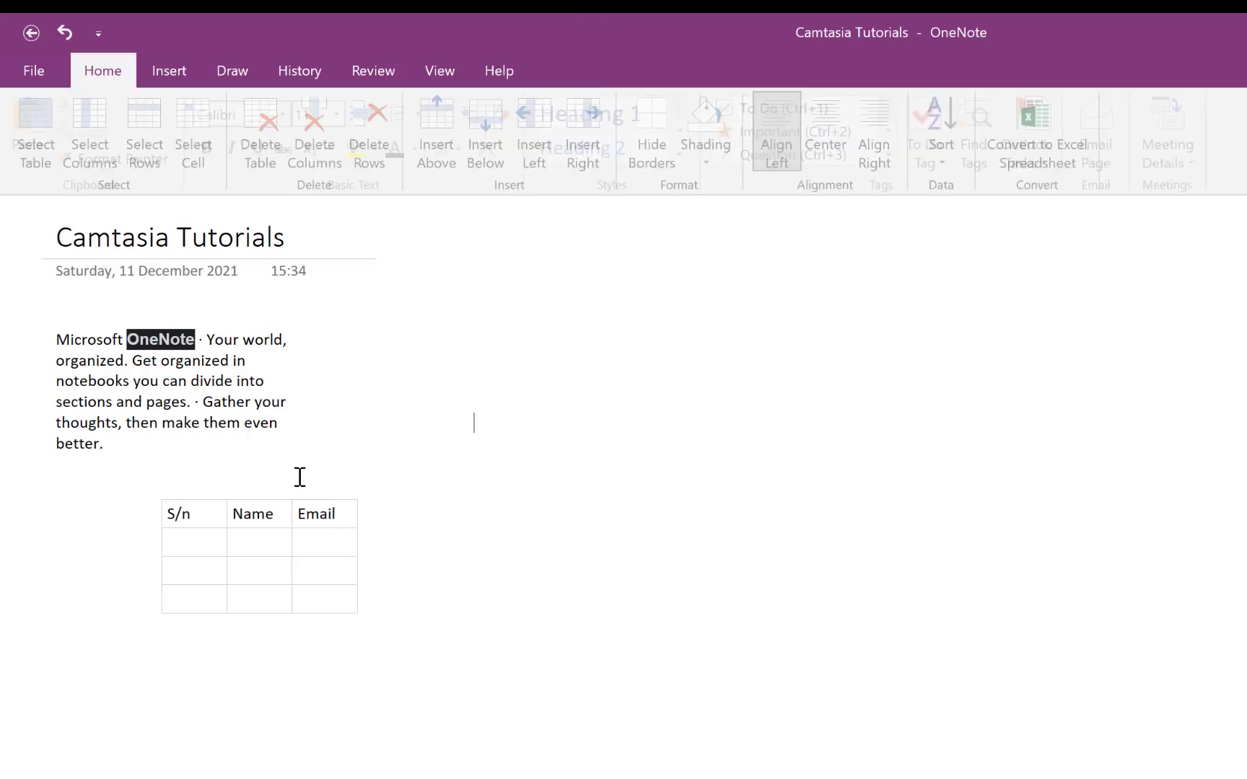
pyautogui.click(248, 503)
pyautogui.moveTo(248, 486); pyautogui.dragTo(151, 492)
# - Place the table at the left margin and make the description italic with bright green highlight
pyautogui.click(528, 420)
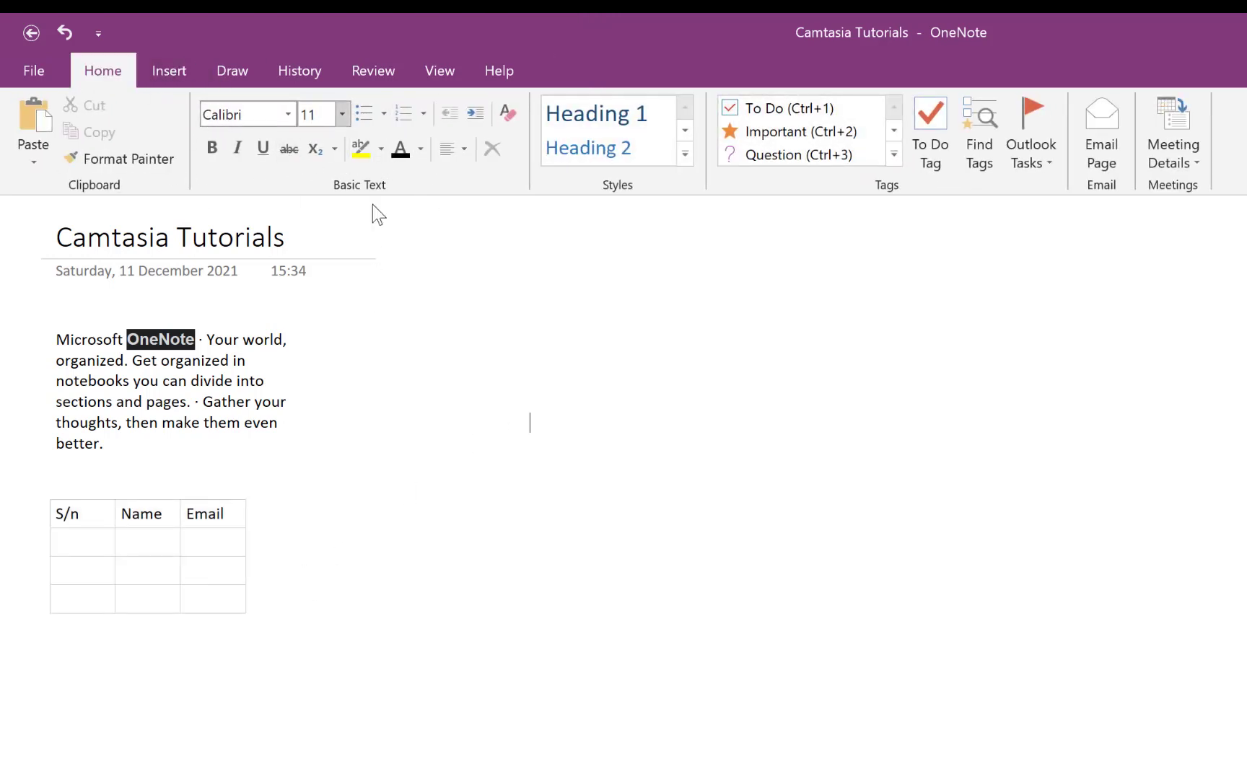
pyautogui.doubleClick(154, 383)
pyautogui.tripleClick(155, 383)
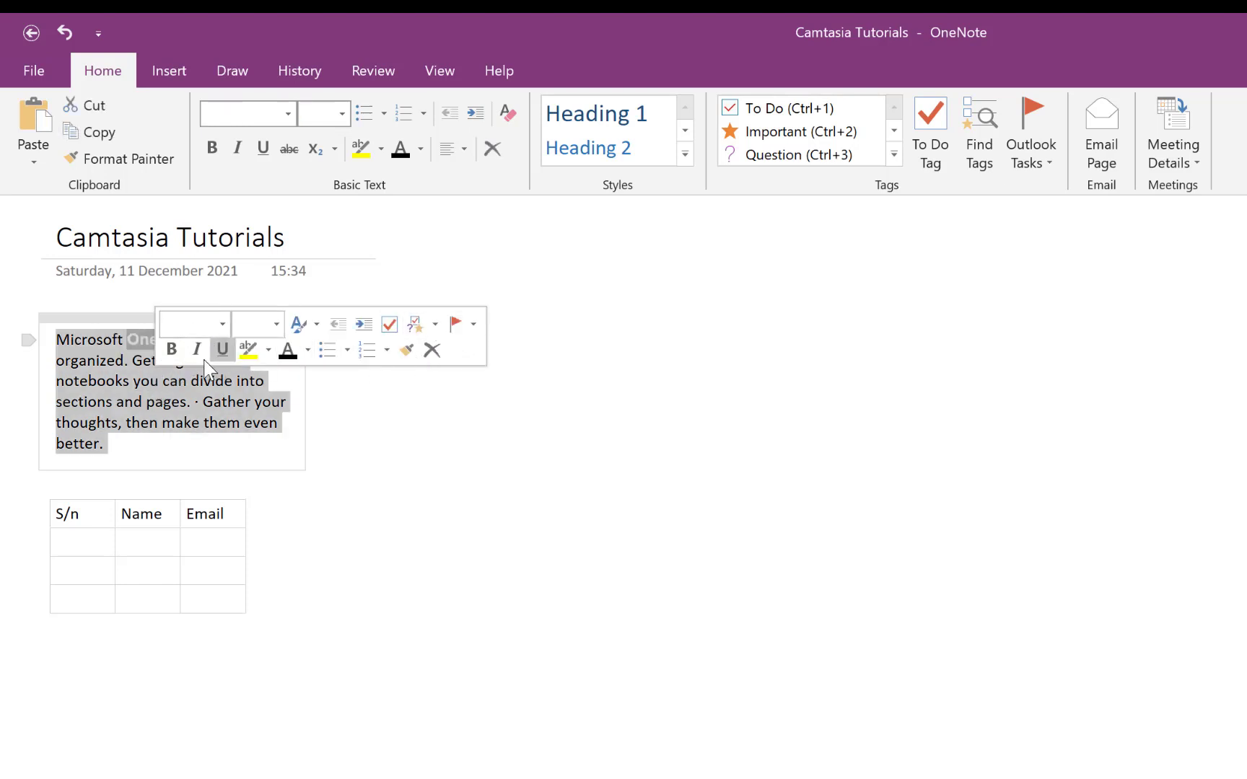
pyautogui.click(287, 355)
pyautogui.click(175, 355)
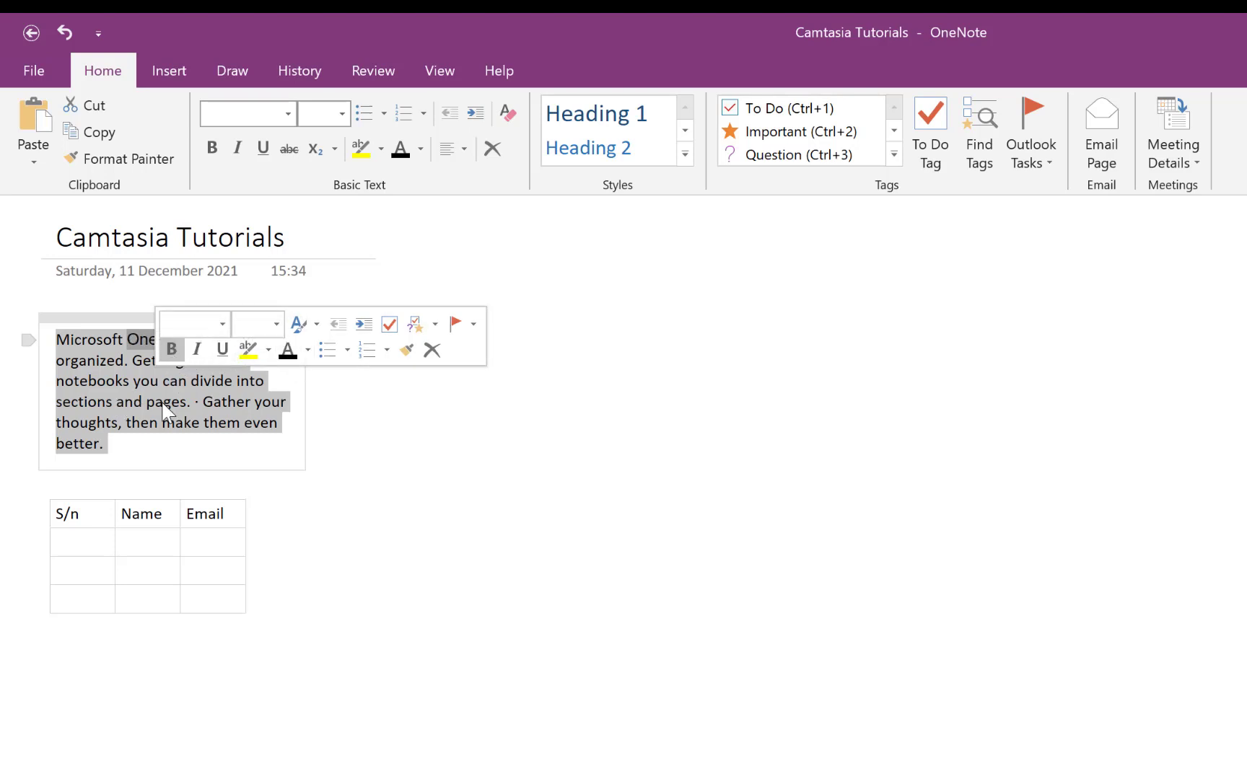
pyautogui.click(218, 370)
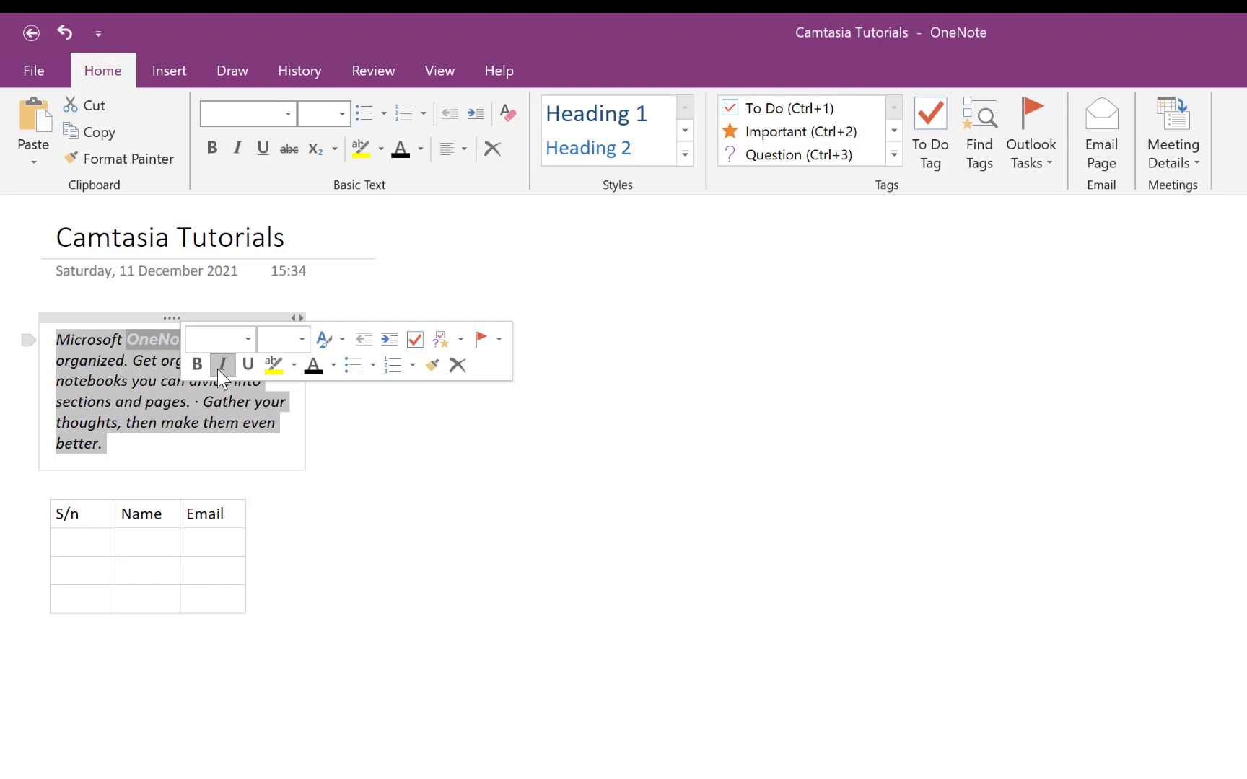
pyautogui.click(290, 371)
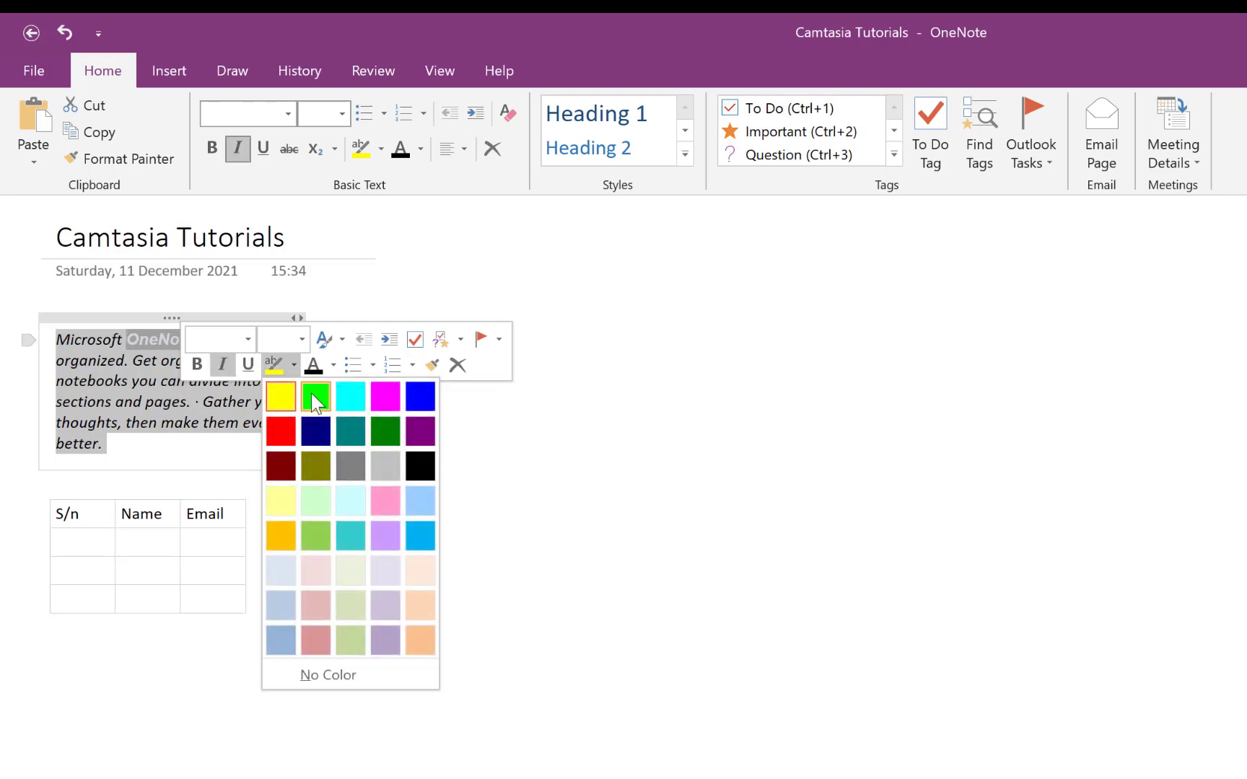
pyautogui.click(311, 393)
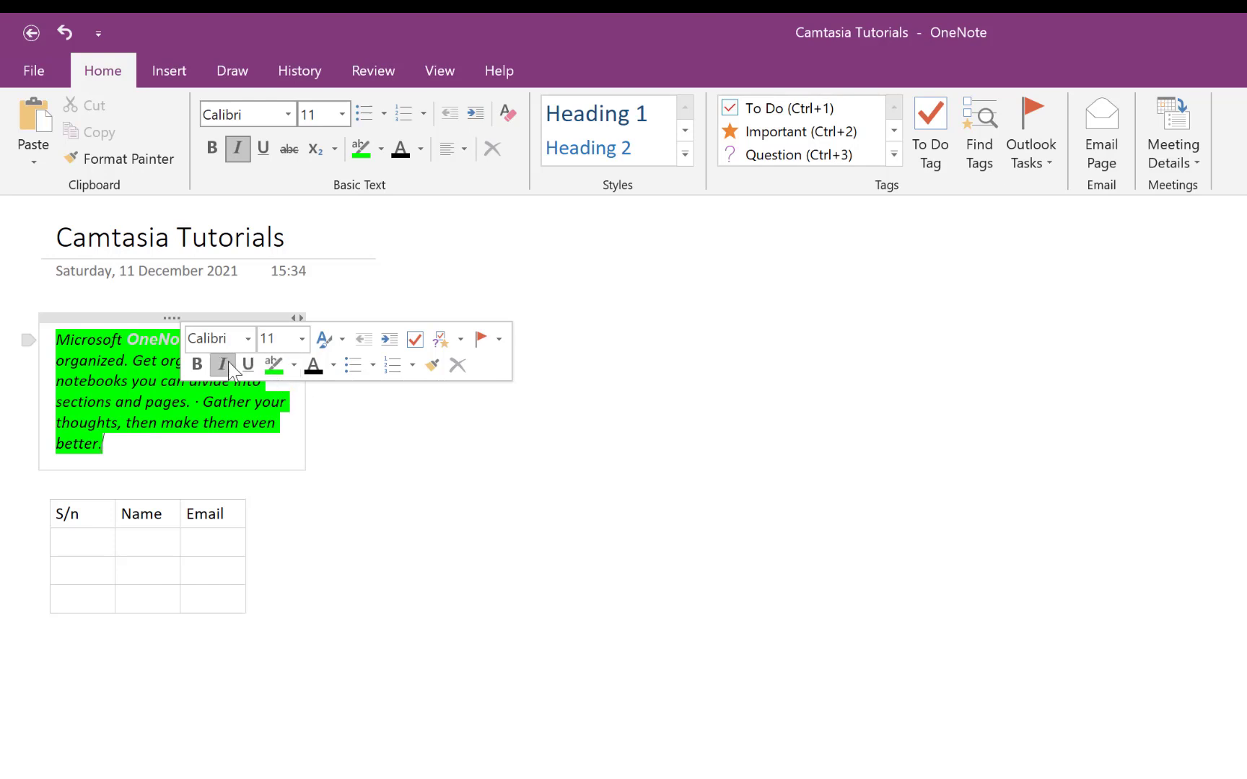
# - Set the description paragraph to 20 pt and widen its note container
pyautogui.click(301, 339)
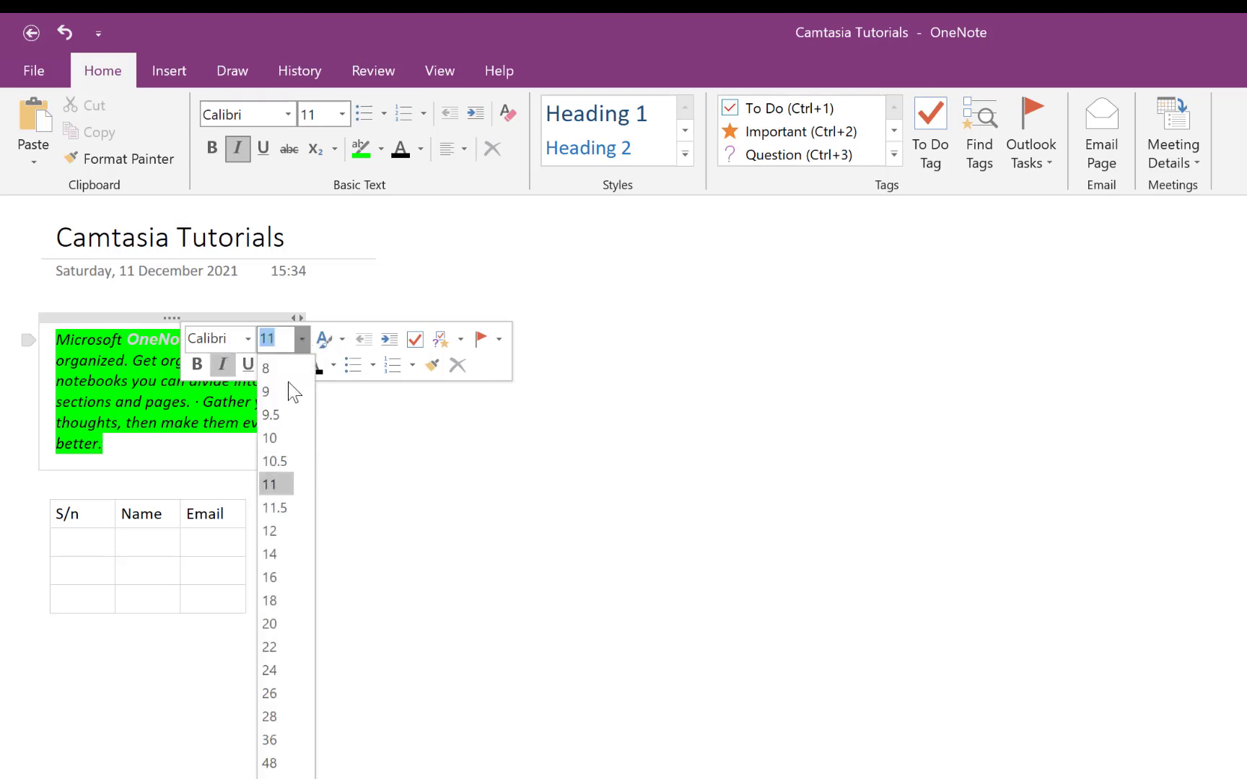
pyautogui.doubleClick(236, 417)
pyautogui.hotkey('ctrl', 'a')
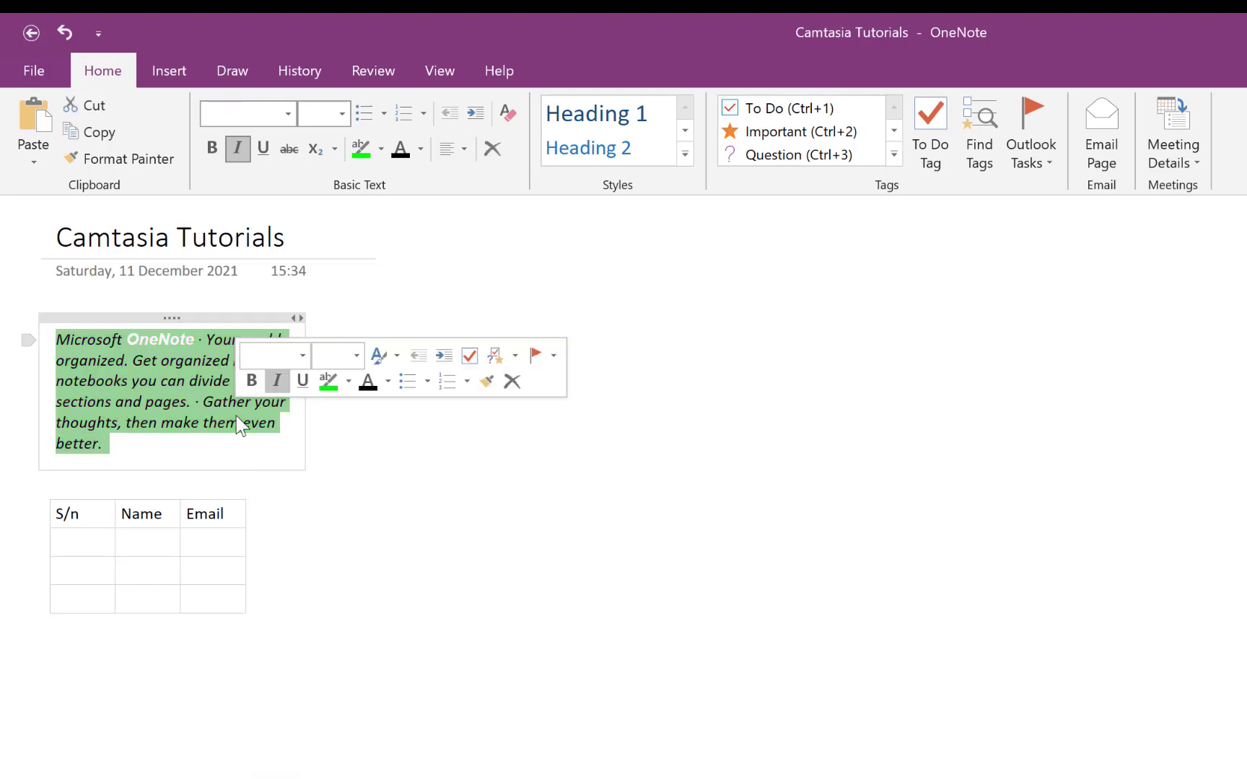
pyautogui.click(356, 355)
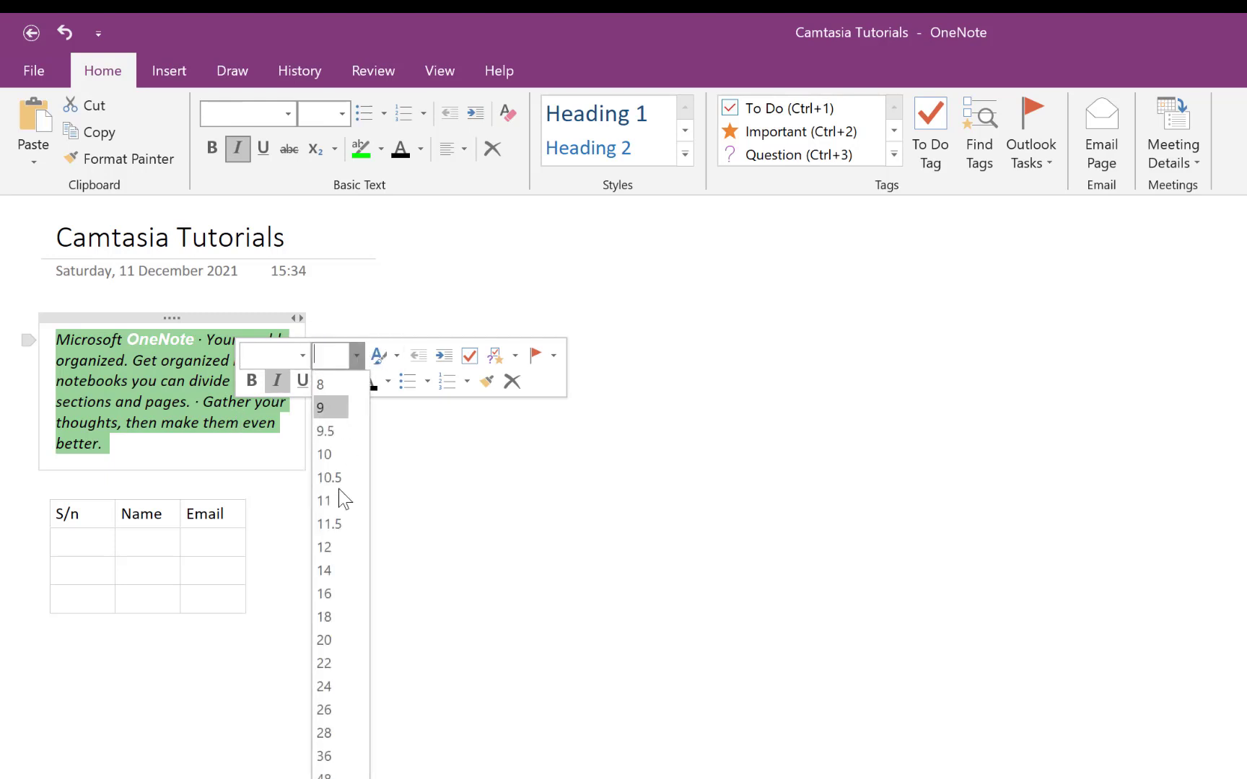
pyautogui.click(335, 638)
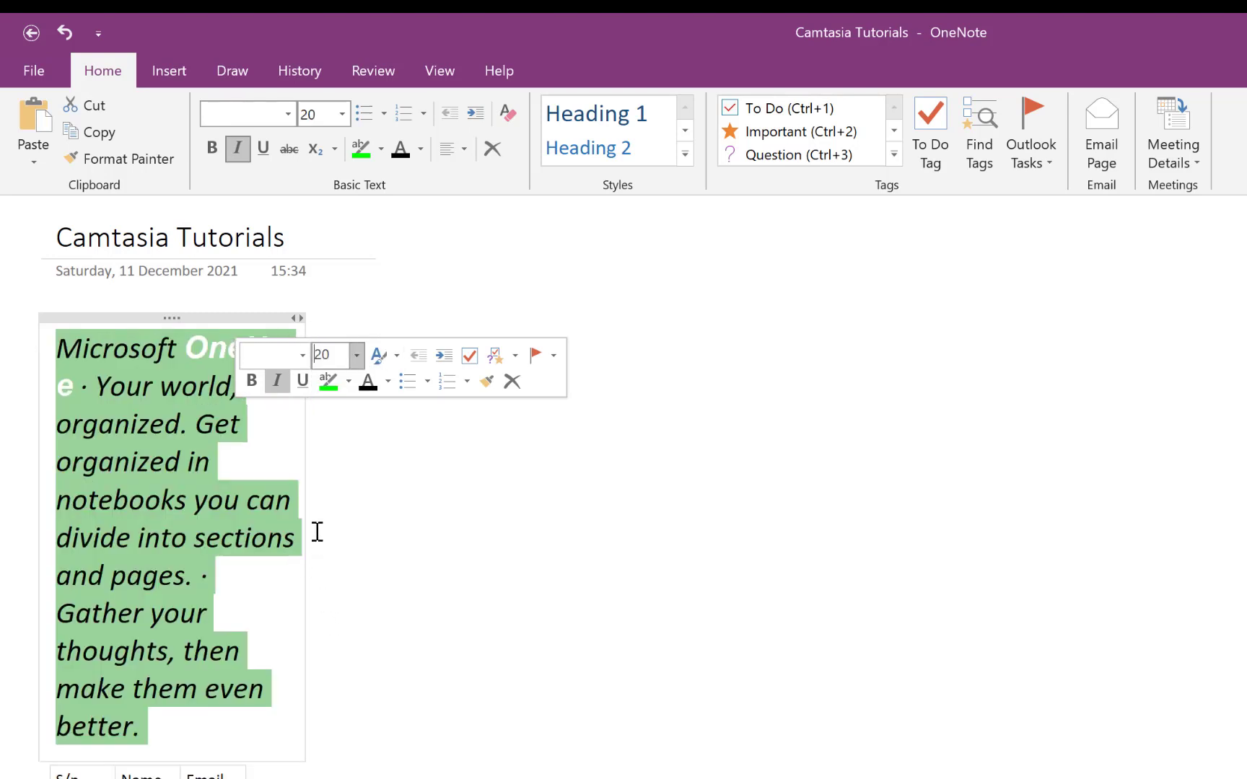
pyautogui.moveTo(308, 520)
pyautogui.mouseDown()
pyautogui.moveTo(529, 512)
pyautogui.moveTo(464, 487)
pyautogui.mouseUp()
pyautogui.click(578, 520)
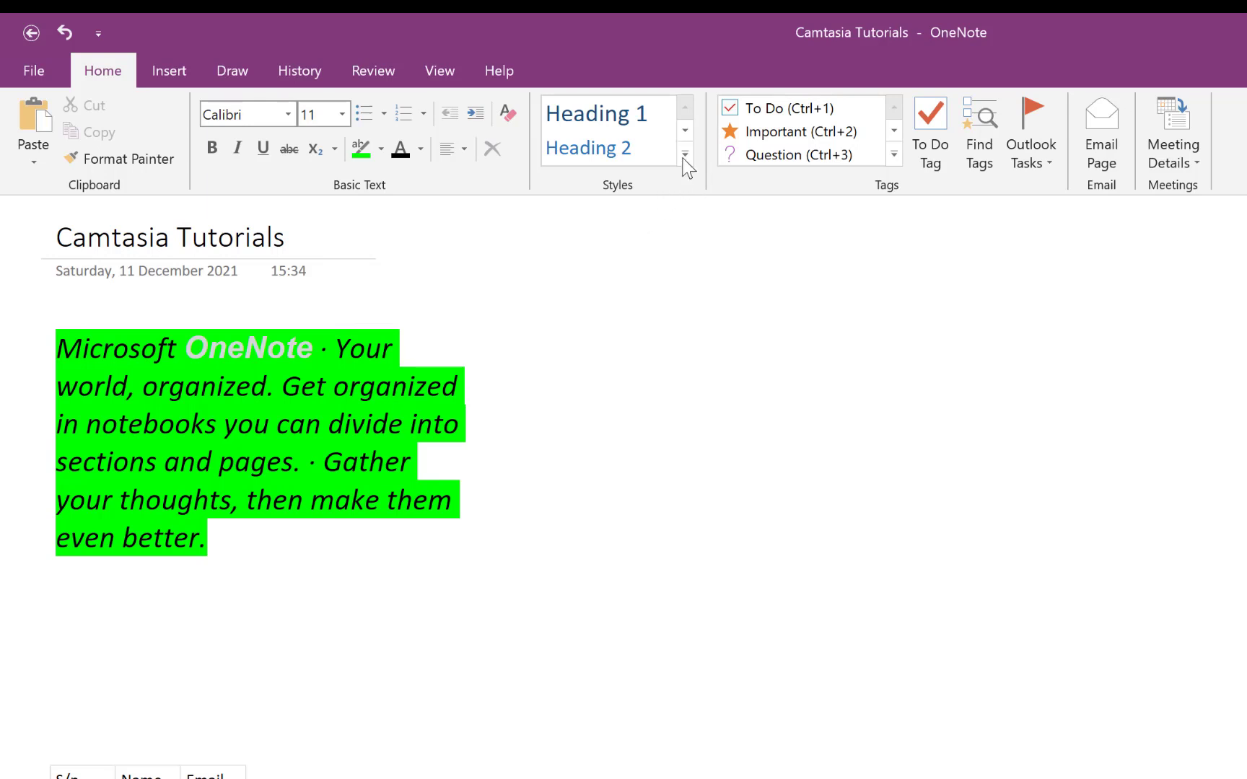
# - Add a 'Header' line above the description and remove its green highlight
pyautogui.click(65, 337)
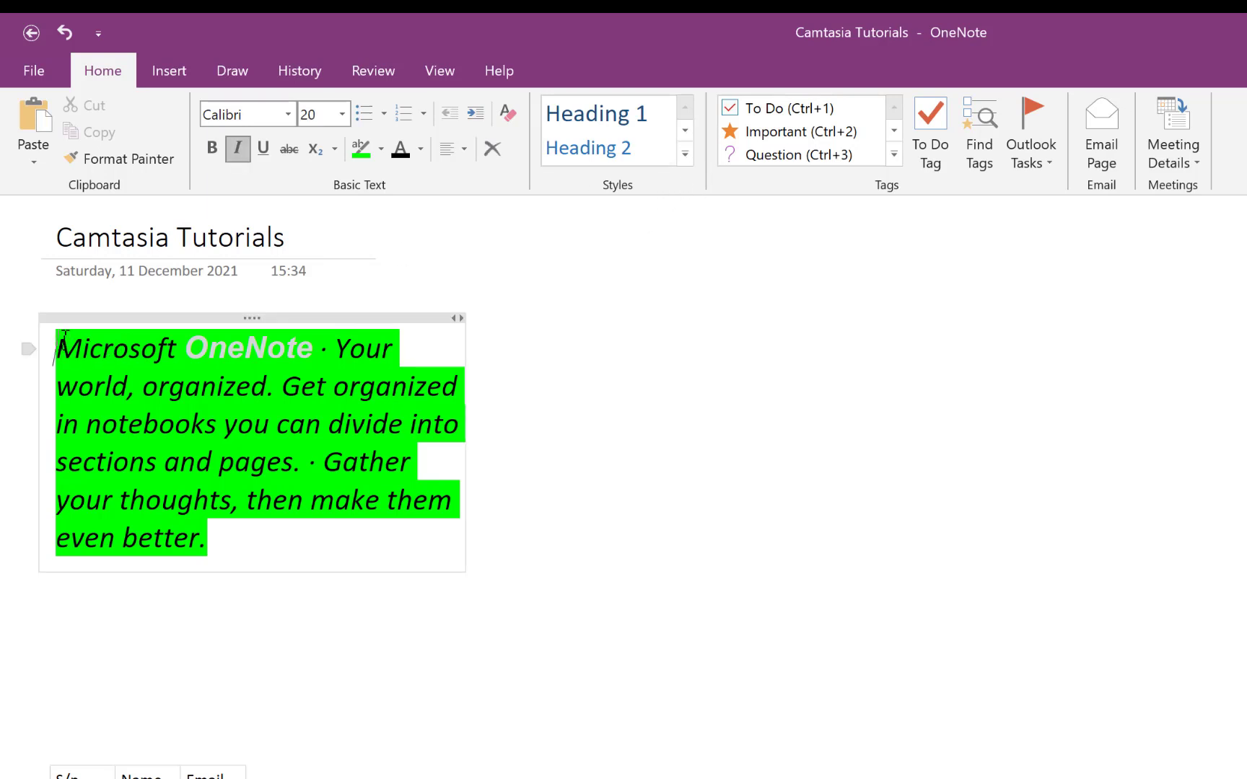
pyautogui.press('Return')
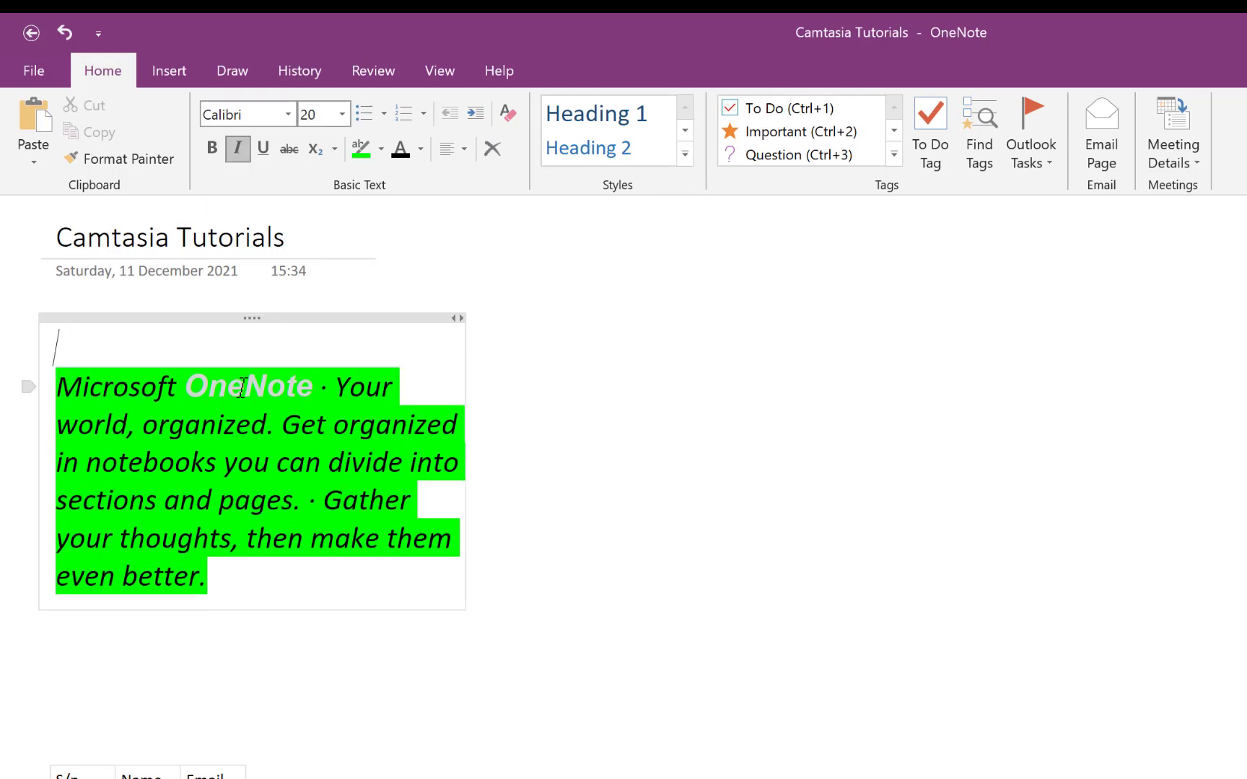
pyautogui.write('Header')
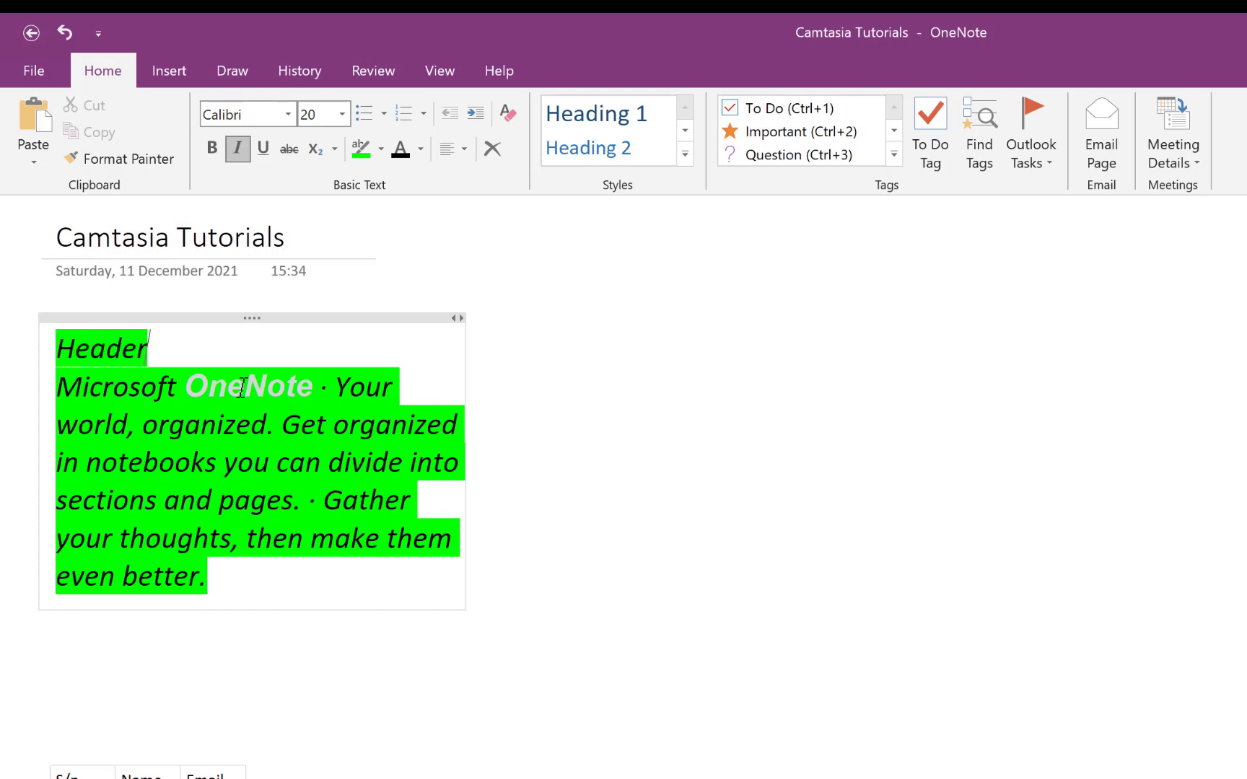
pyautogui.press('Return')
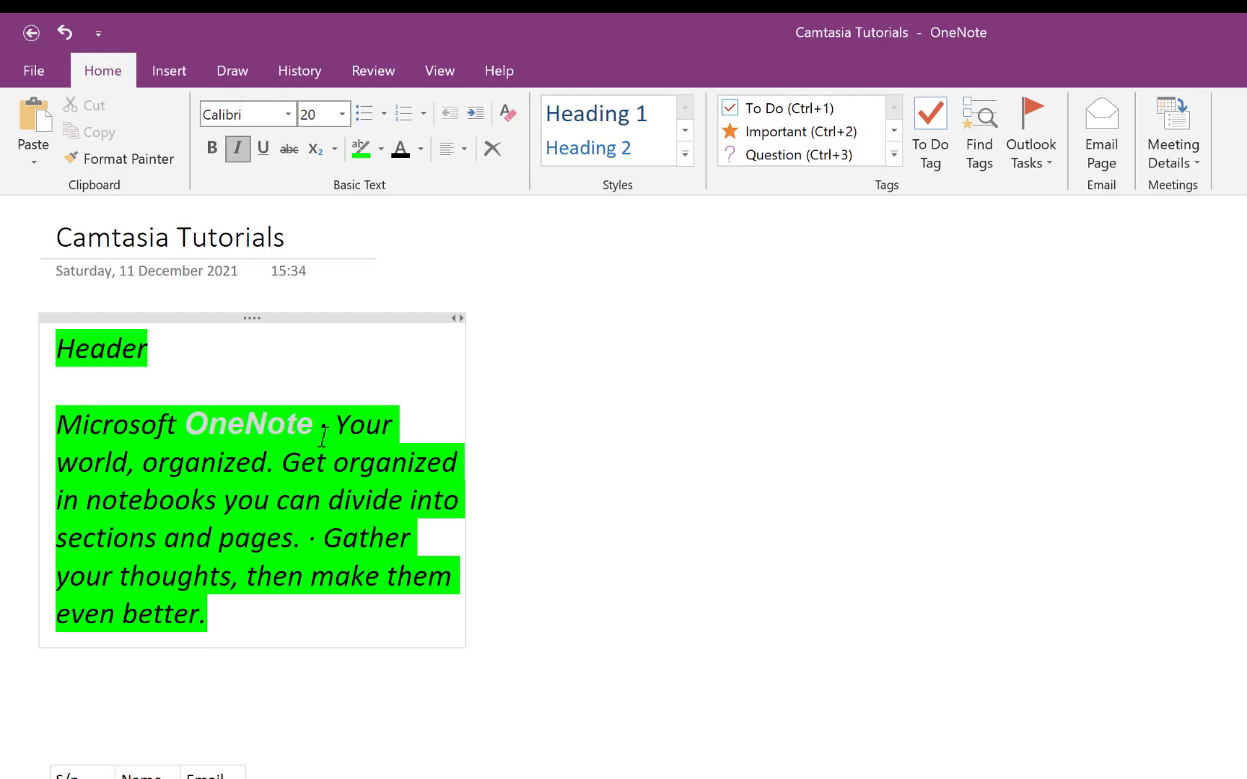
pyautogui.moveTo(217, 347); pyautogui.dragTo(5, 345)
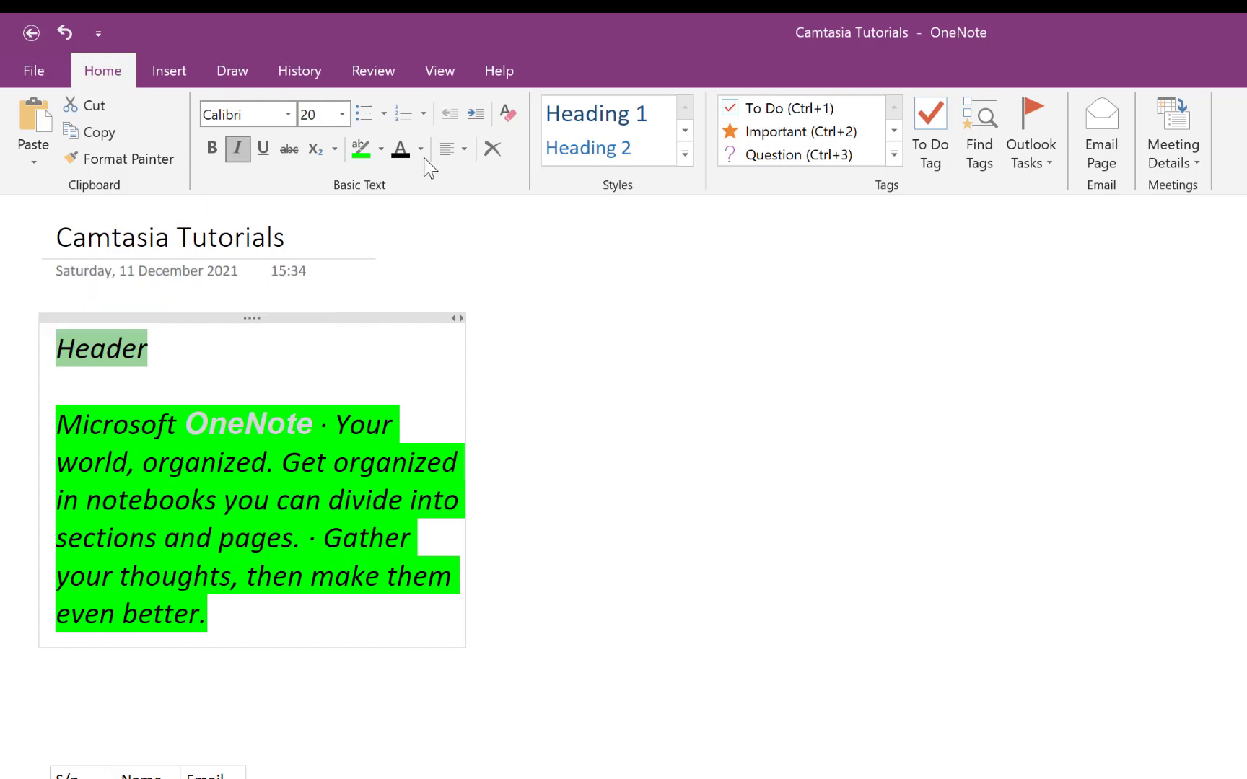
pyautogui.click(380, 149)
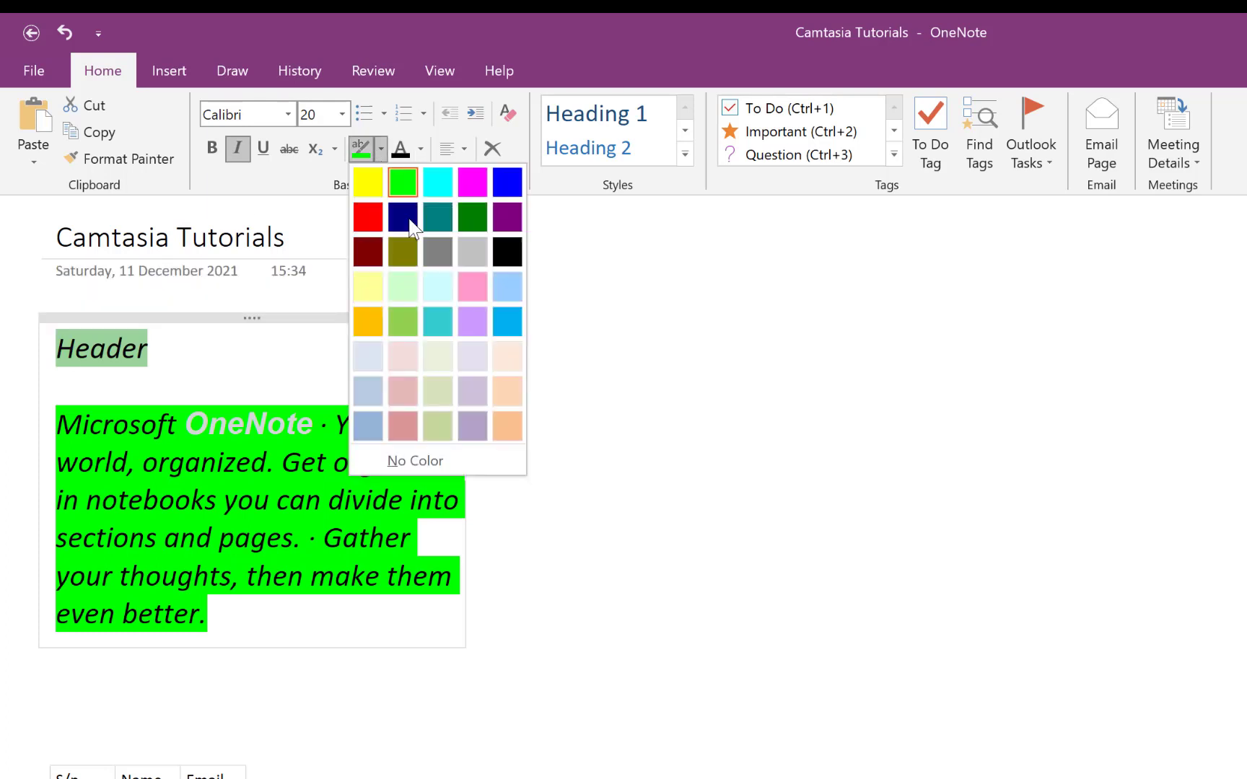
pyautogui.click(425, 463)
pyautogui.click(174, 402)
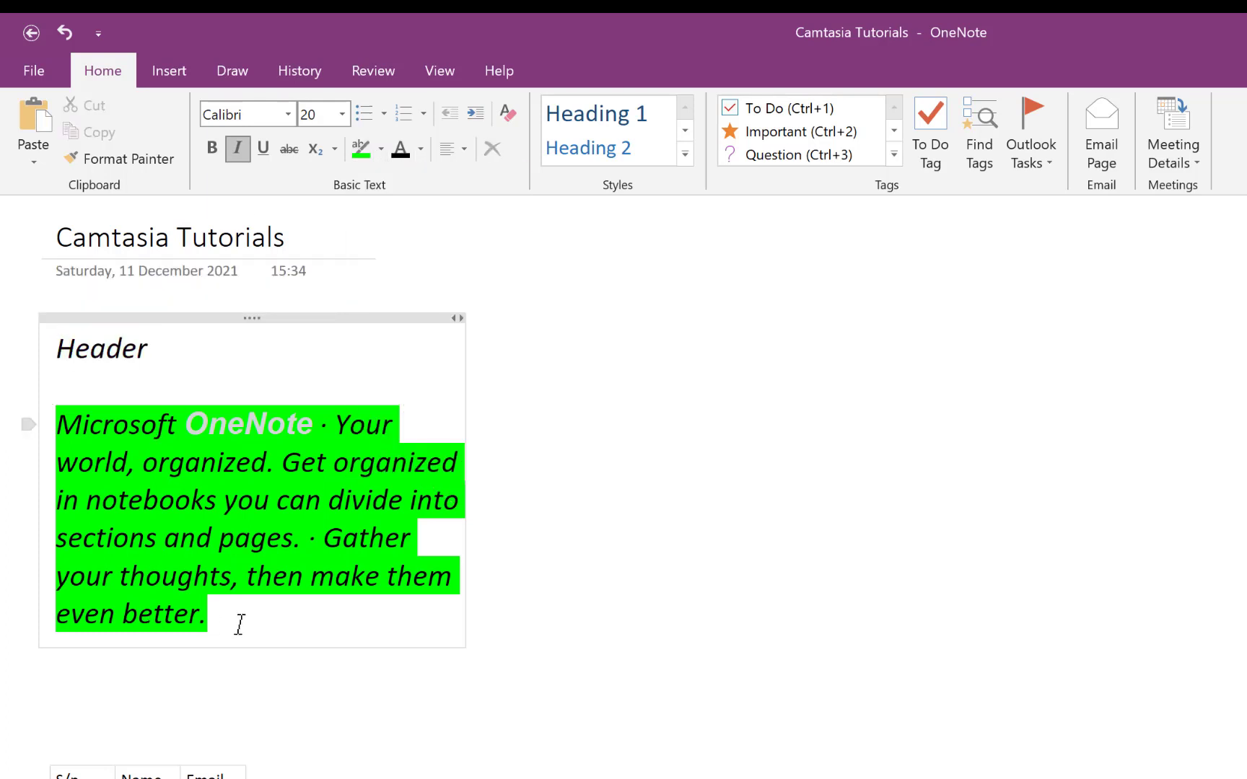
# - Add an 'About Onenote' line below the text without highlight
pyautogui.press('Return')
pyautogui.write('Ab')
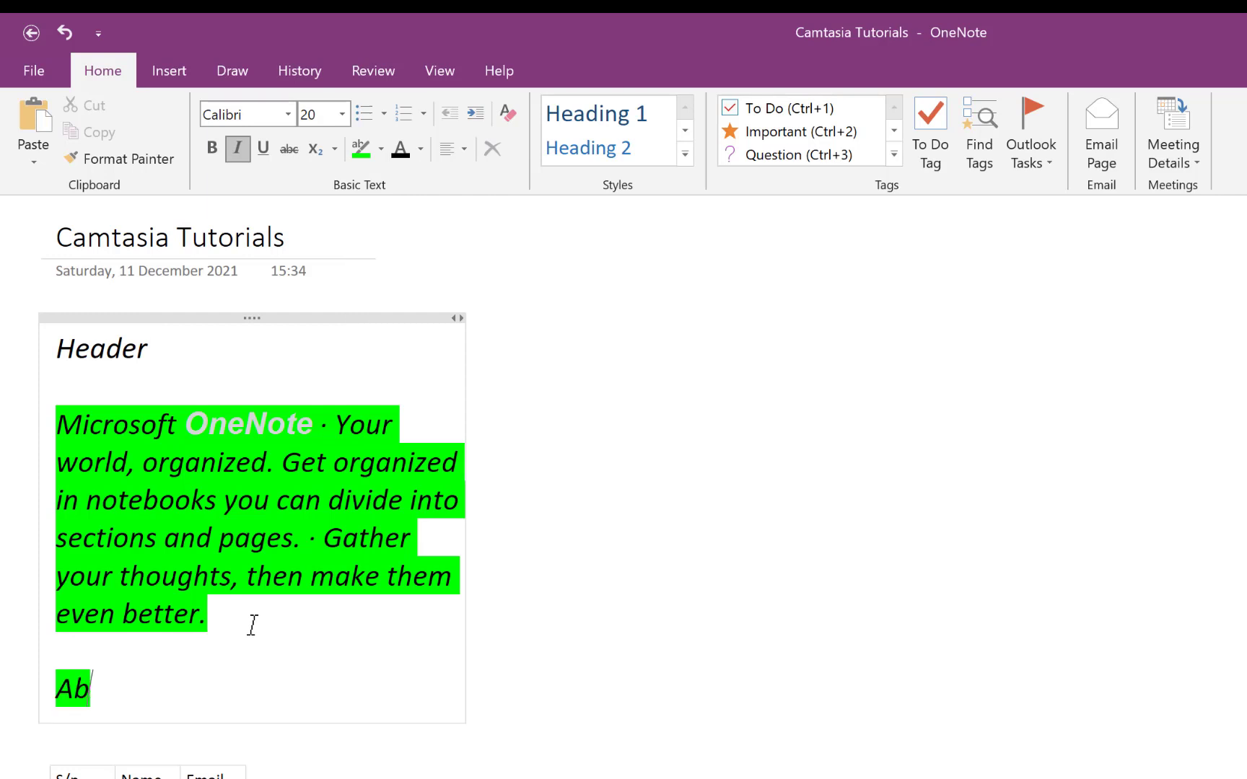
pyautogui.write('out Onenote')
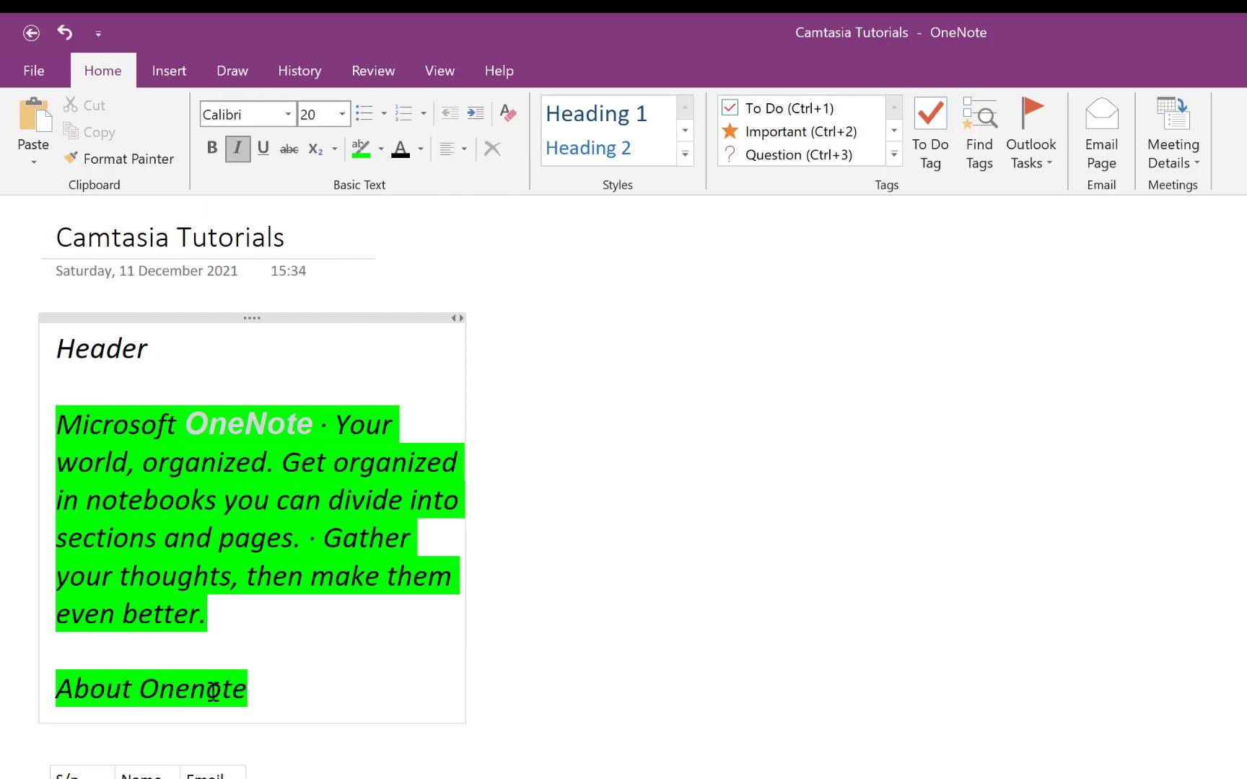
pyautogui.moveTo(213, 689); pyautogui.dragTo(17, 689)
pyautogui.click(380, 148)
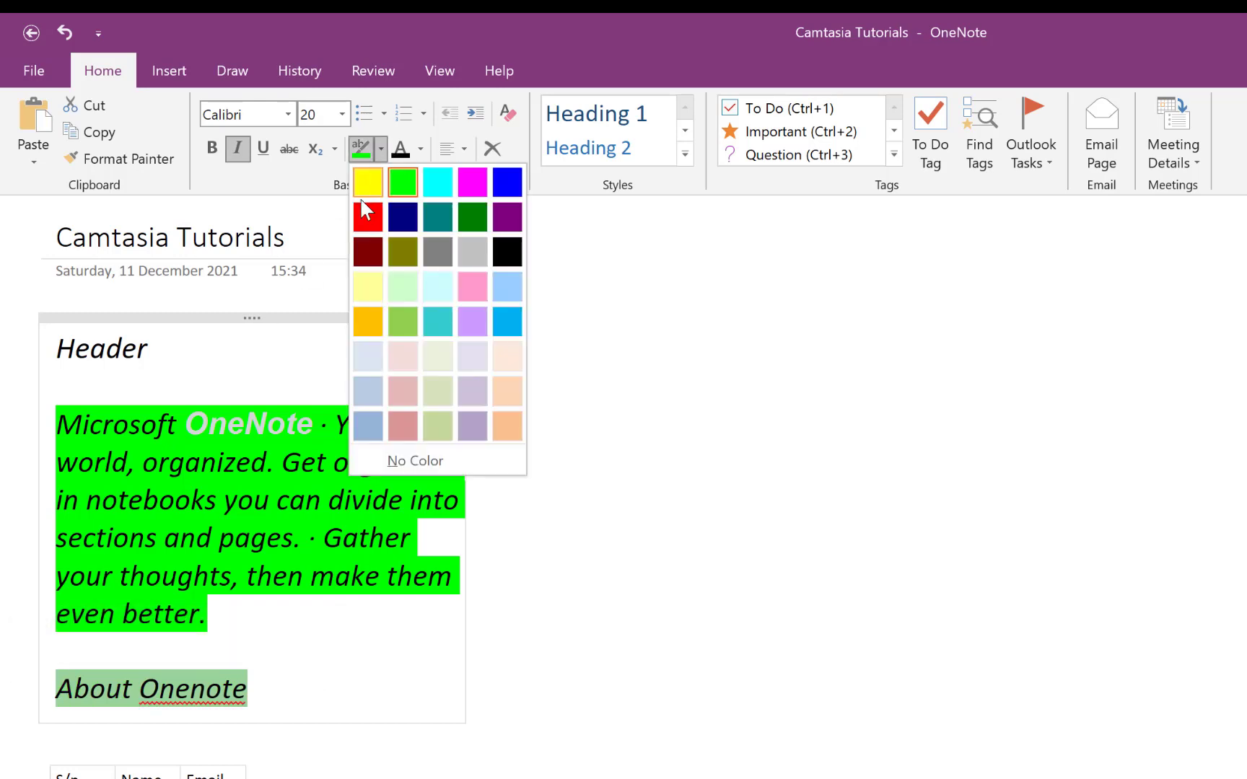
pyautogui.click(423, 460)
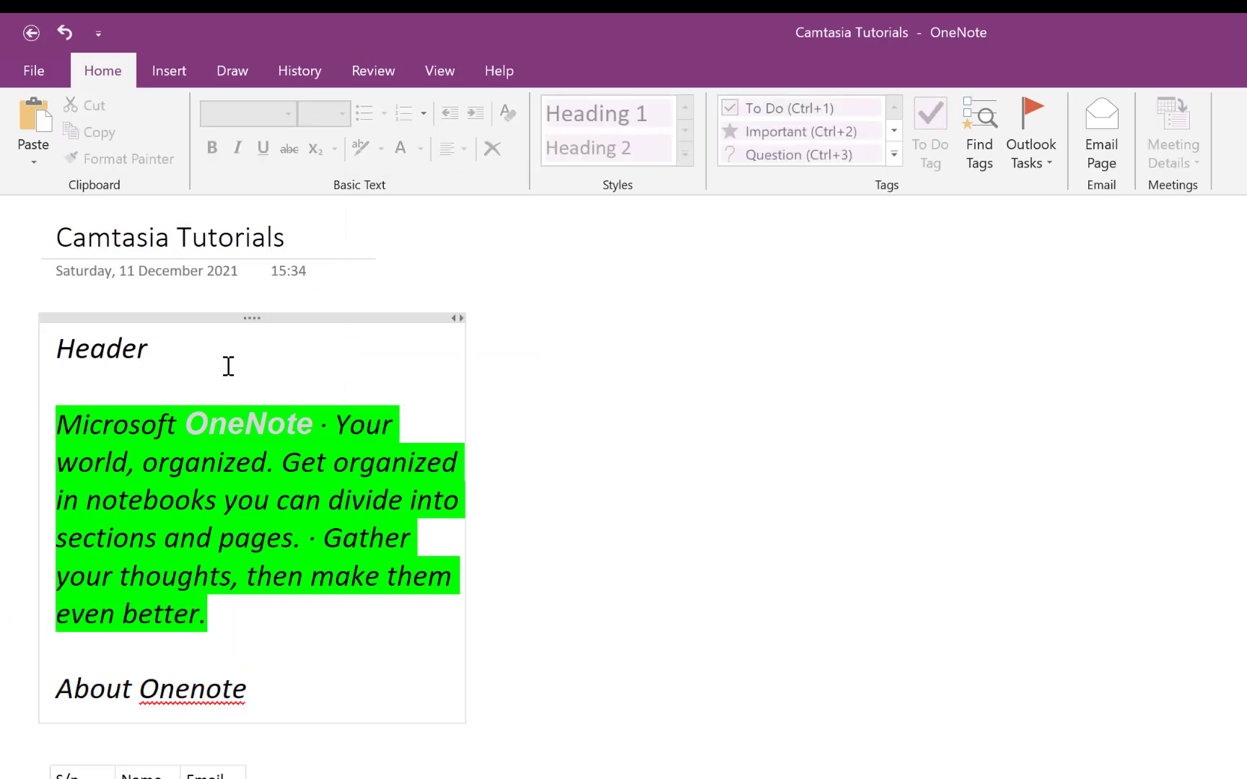
# - Style 'Header' as Heading 1 and 'About Onenote' as Heading 2
pyautogui.moveTo(150, 350); pyautogui.dragTo(45, 338)
pyautogui.click(649, 120)
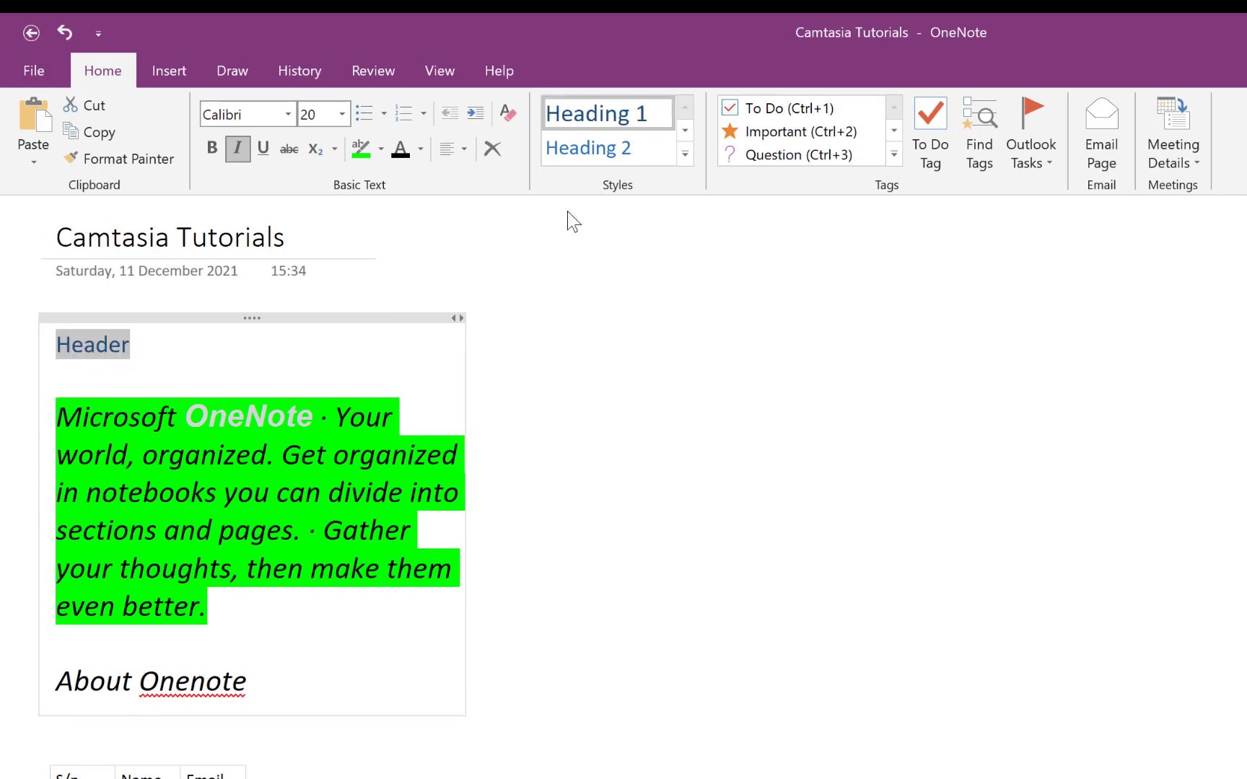
pyautogui.click(26, 681)
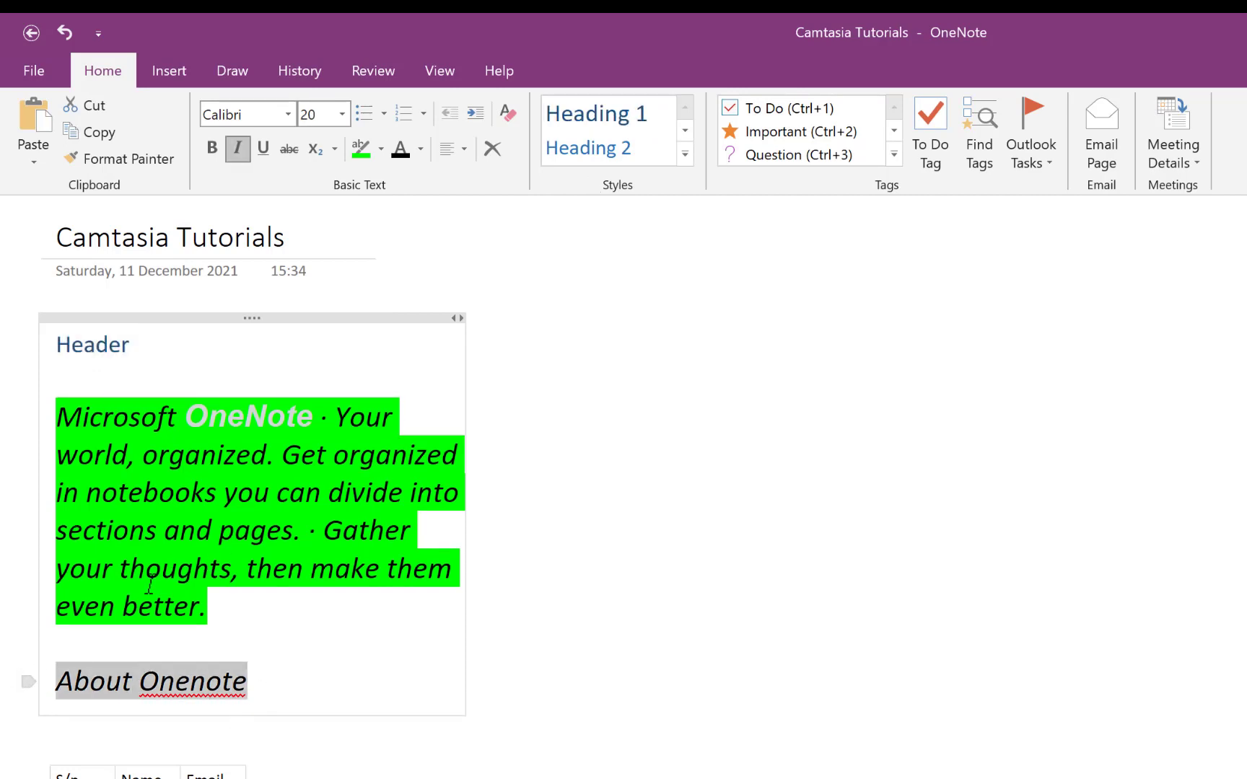
pyautogui.click(623, 155)
pyautogui.click(328, 610)
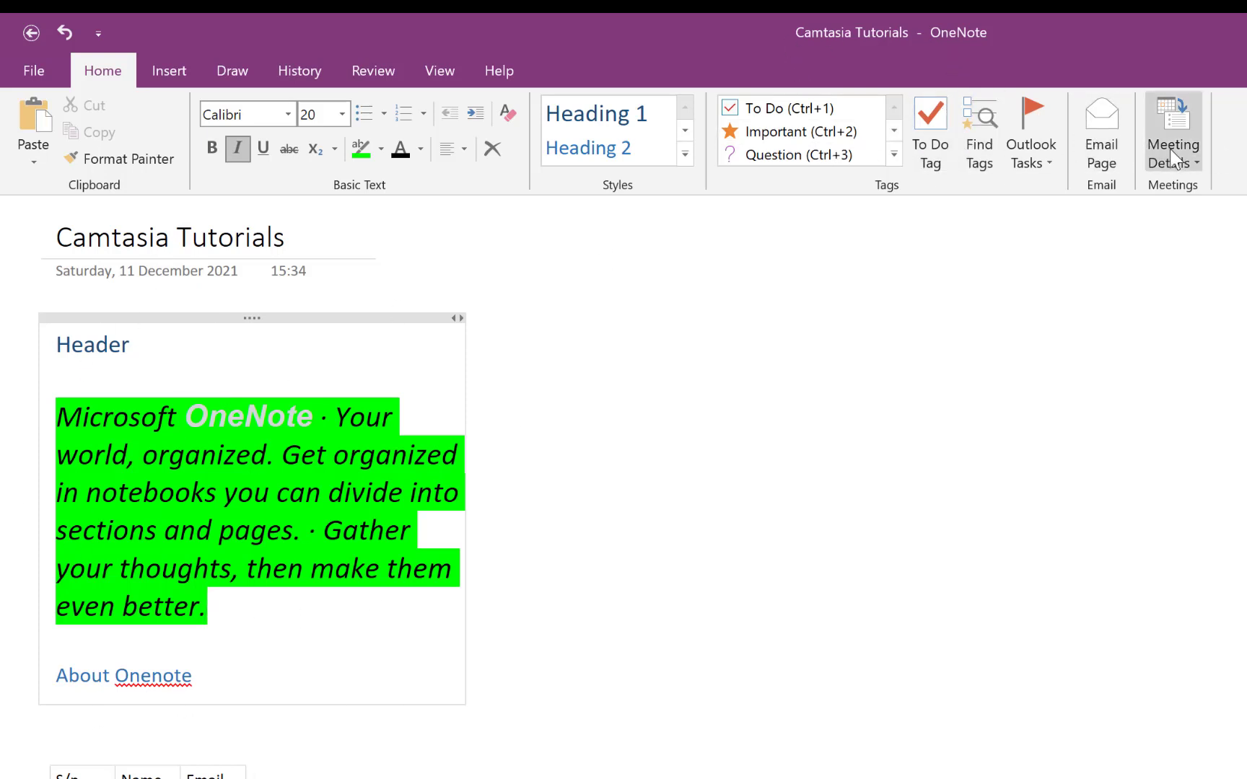
# - Show the Insert commands and open the Spreadsheet dropdown's existing or new Excel options
pyautogui.click(178, 68)
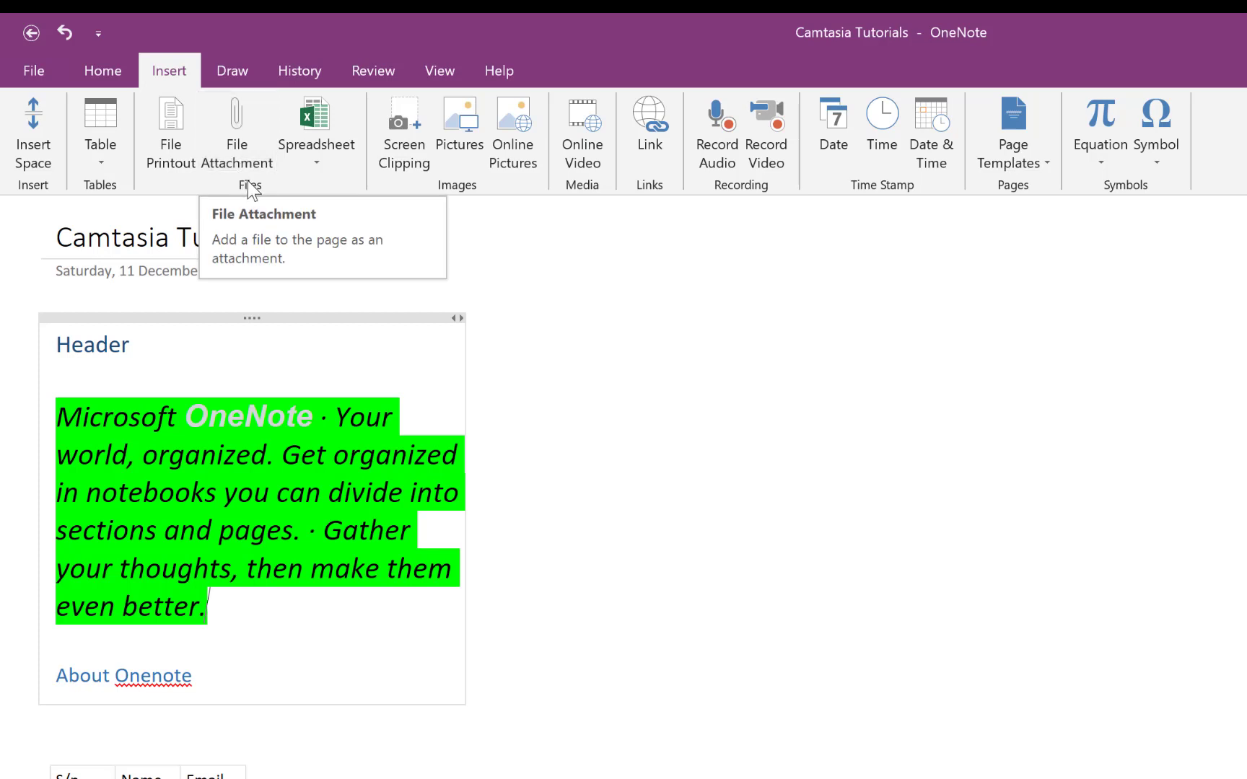
pyautogui.click(318, 163)
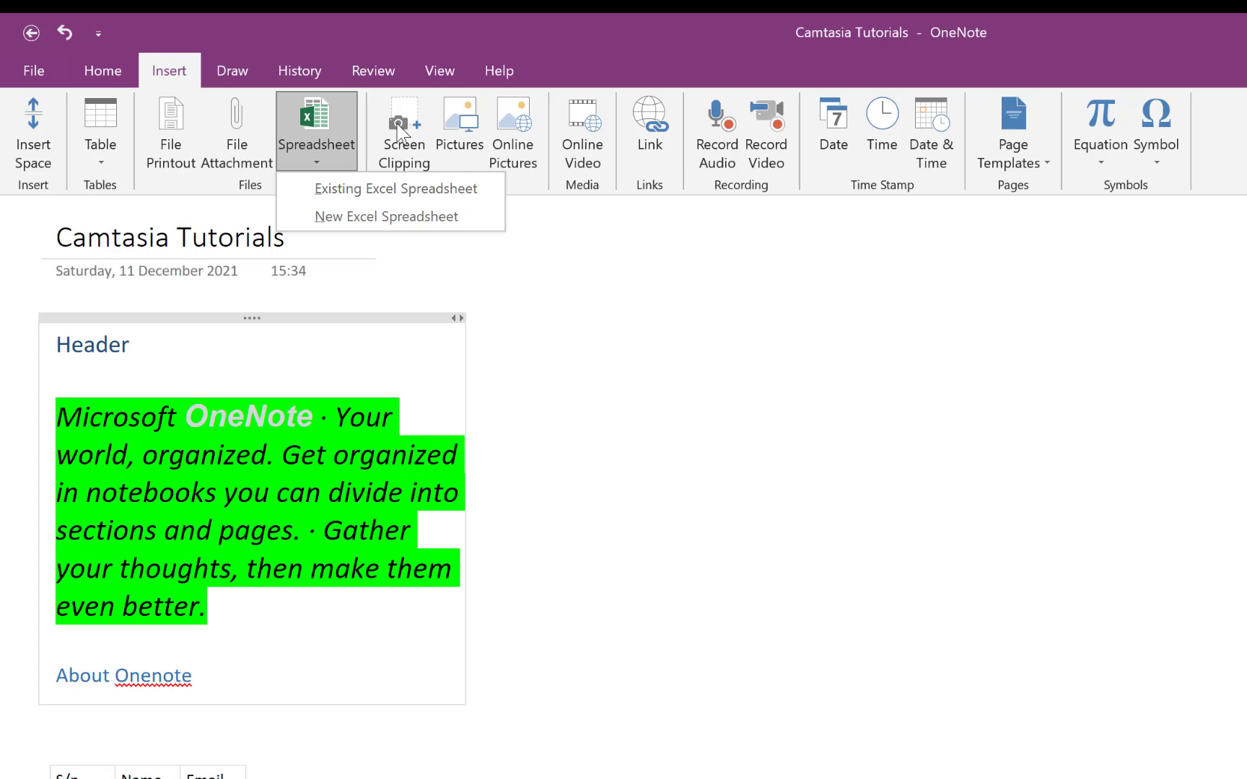
# - Insert the freeoffice-2018 picture file onto the page
pyautogui.click(656, 436)
pyautogui.click(455, 120)
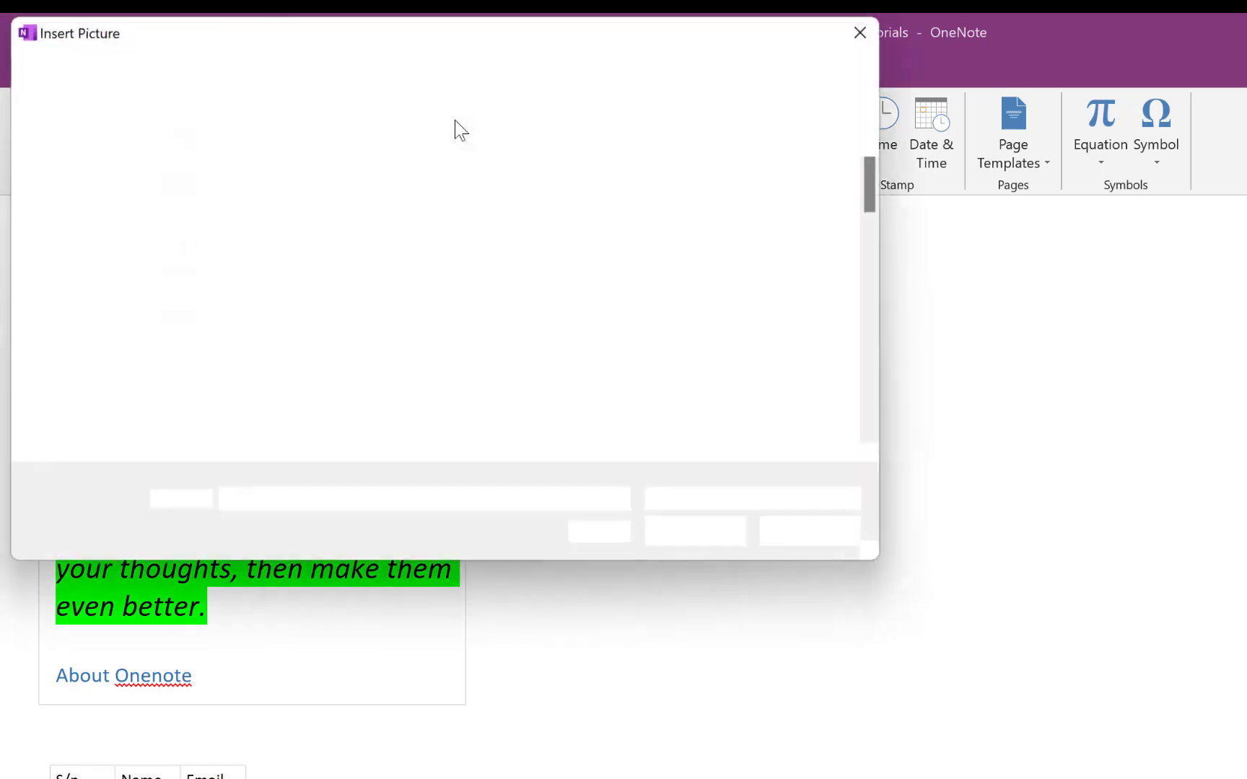
pyautogui.scroll(-3, 431, 395)
pyautogui.scroll(-3, 431, 396)
pyautogui.scroll(3, 535, 345)
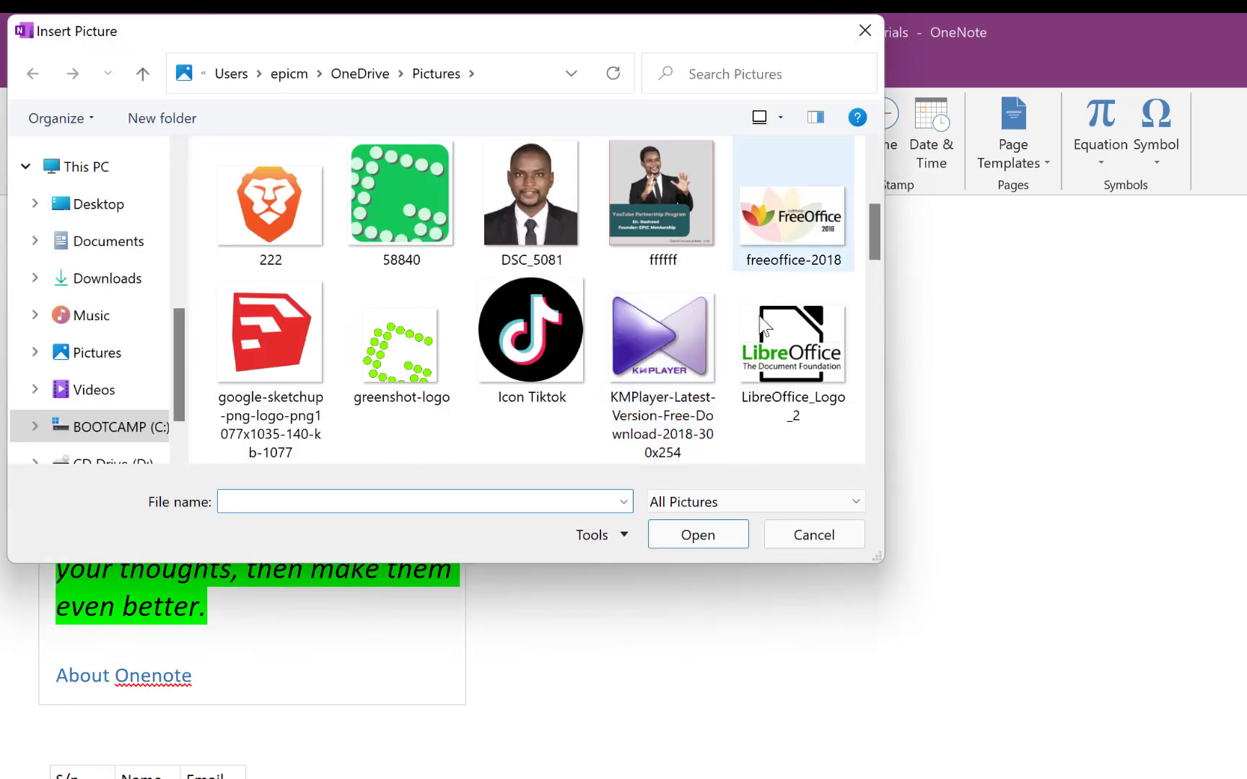
pyautogui.scroll(2, 819, 228)
pyautogui.click(819, 228)
pyautogui.scroll(2, 718, 339)
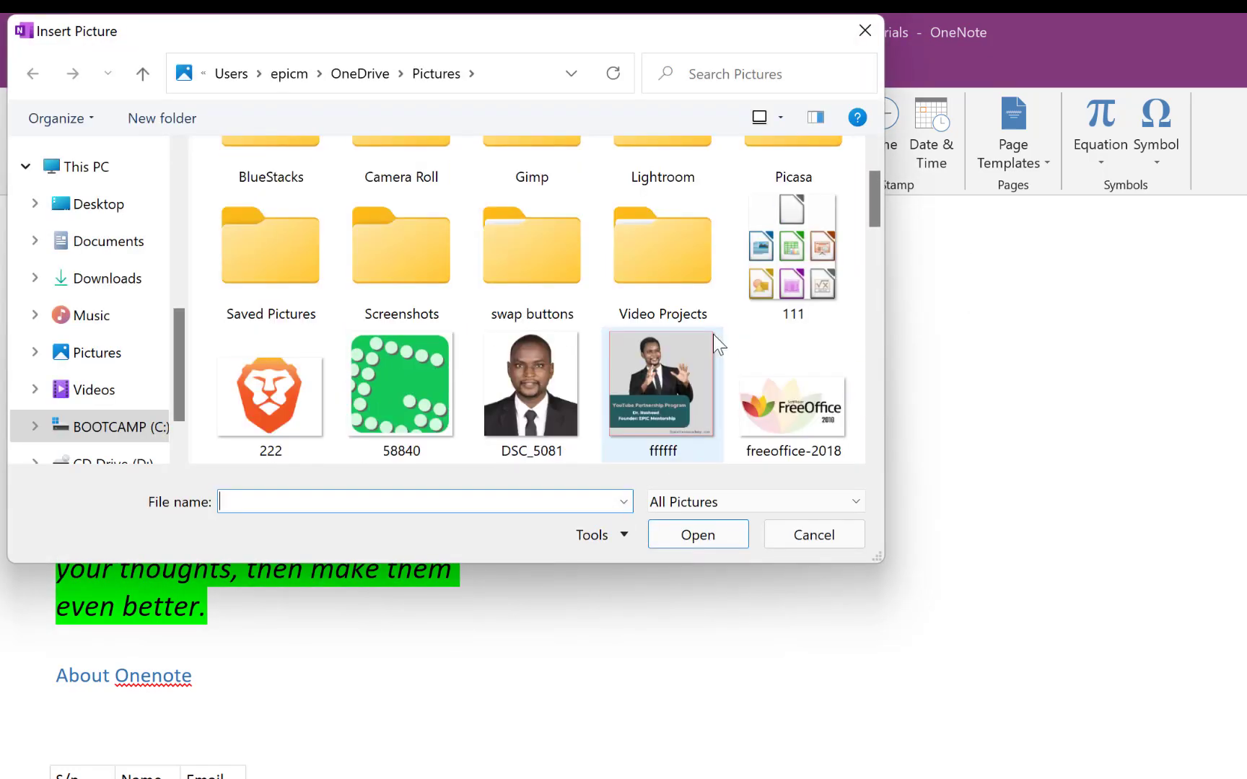
pyautogui.scroll(-3, 718, 339)
pyautogui.click(776, 203)
pyautogui.click(722, 534)
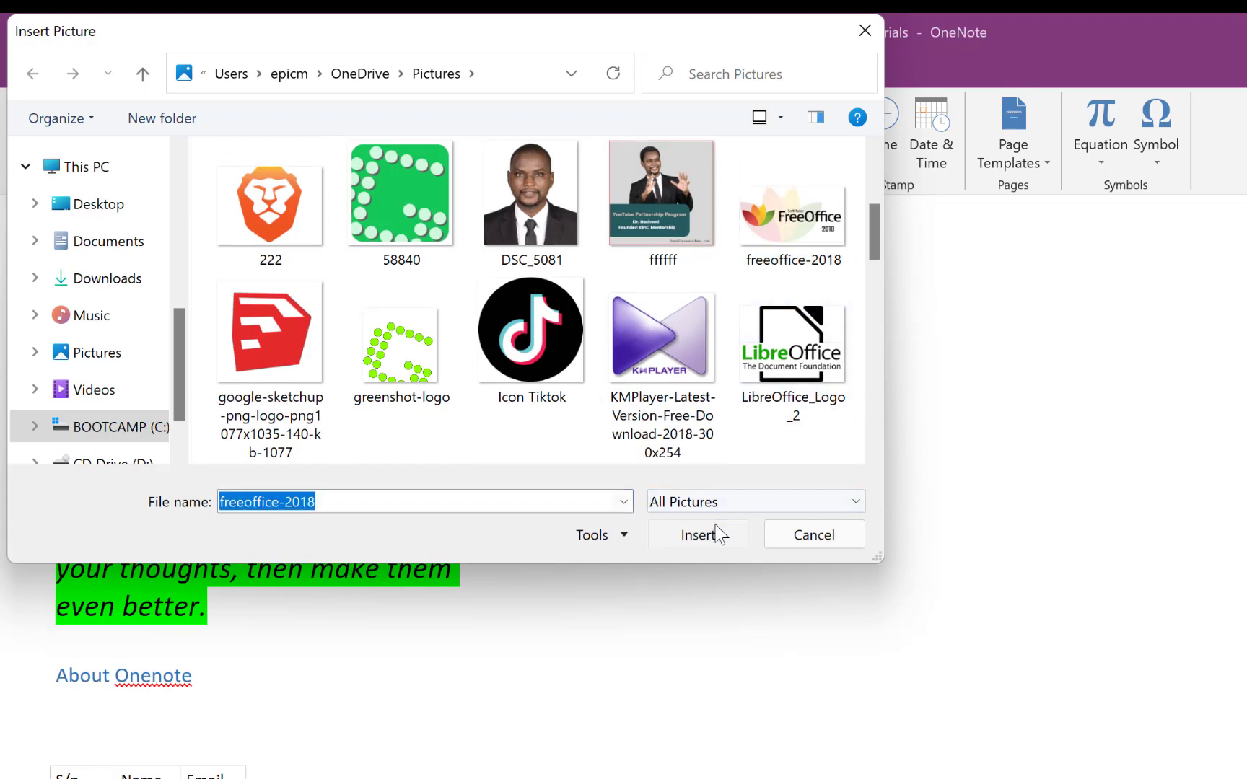
# - Shrink the FreeOffice logo slightly and position it to the right of the text
pyautogui.click(738, 403)
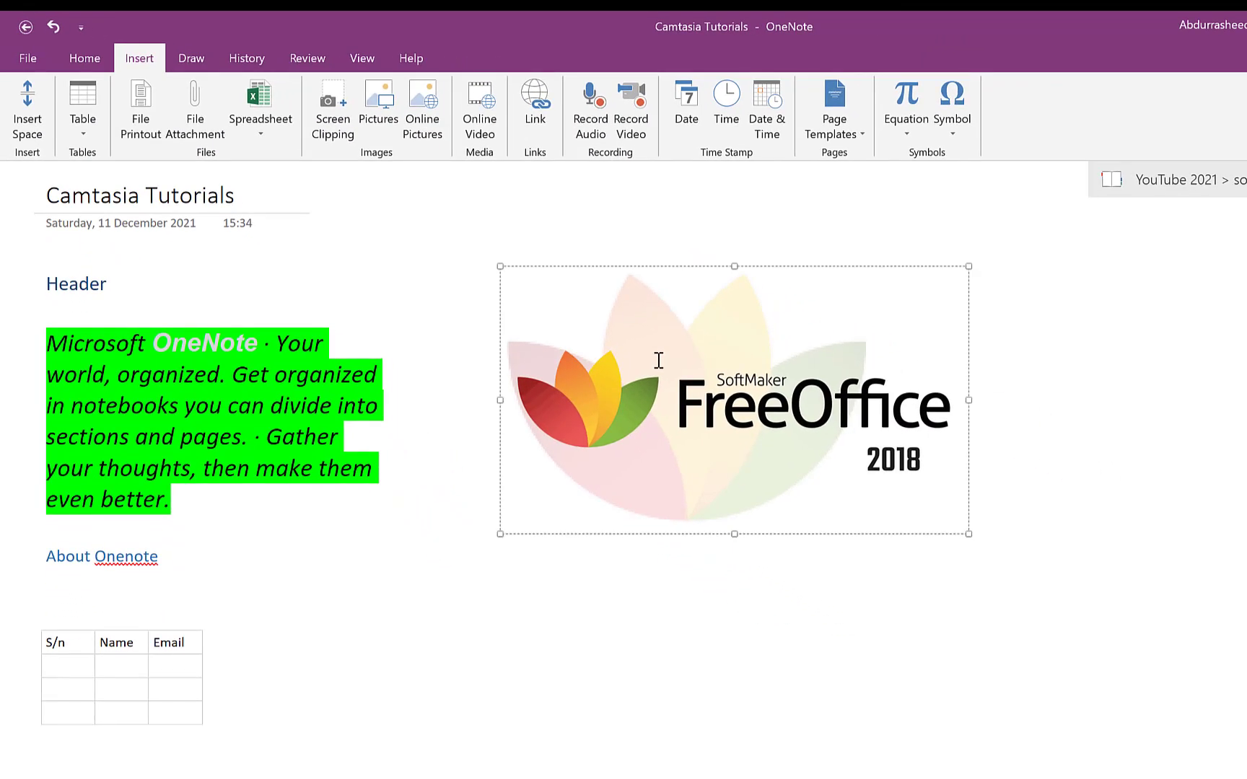
pyautogui.moveTo(965, 265); pyautogui.dragTo(891, 310)
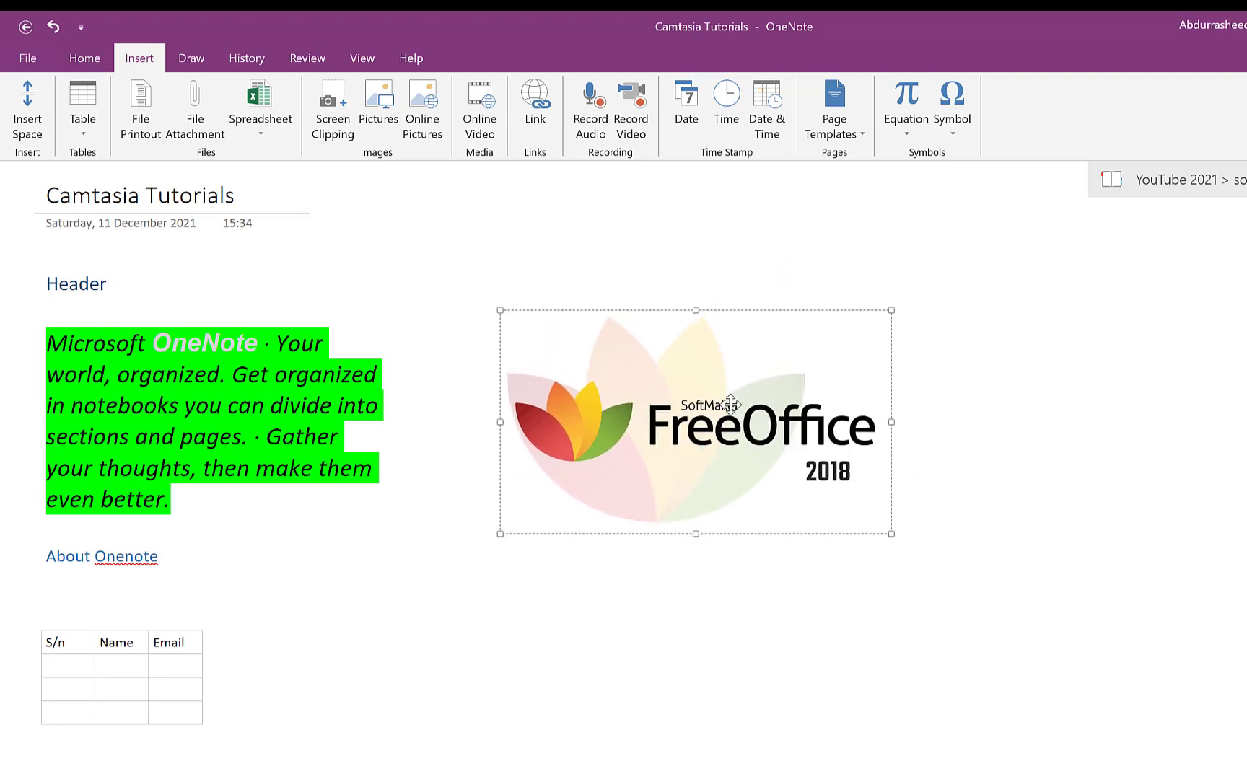
pyautogui.moveTo(730, 405); pyautogui.dragTo(1167, 384)
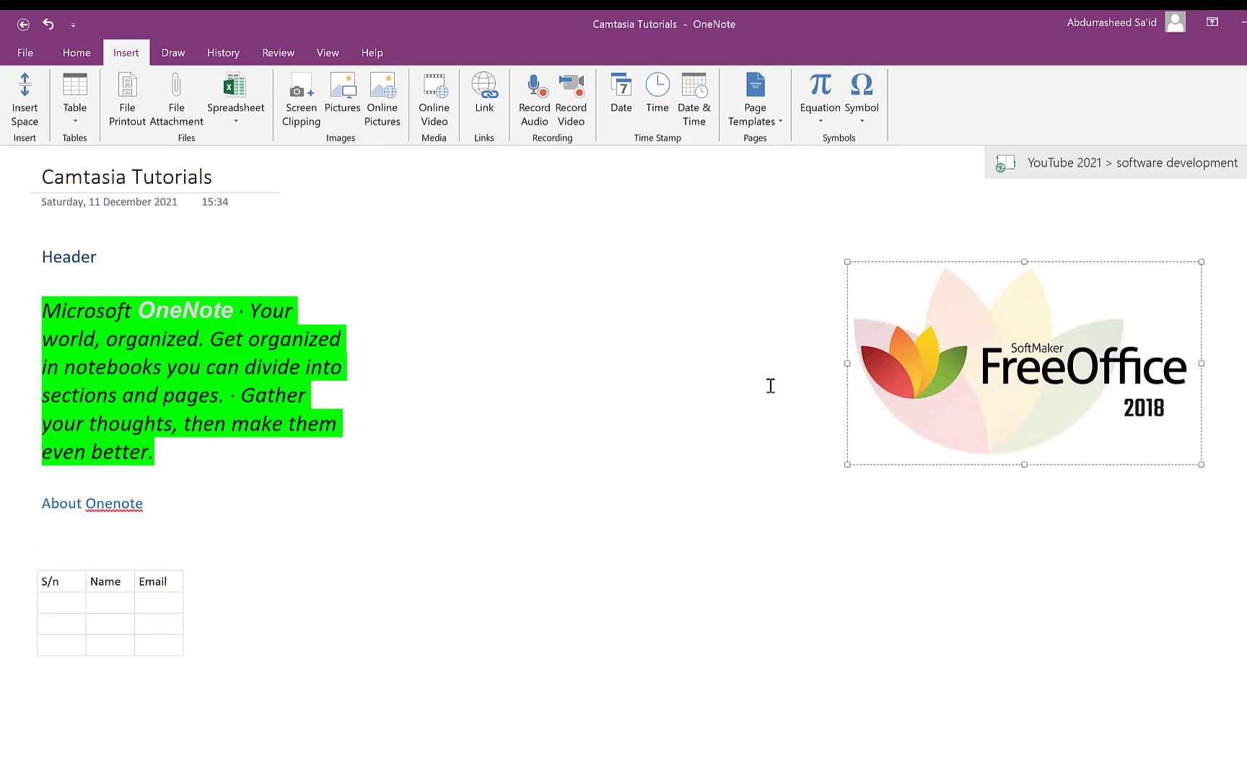
pyautogui.moveTo(1063, 341); pyautogui.dragTo(814, 320)
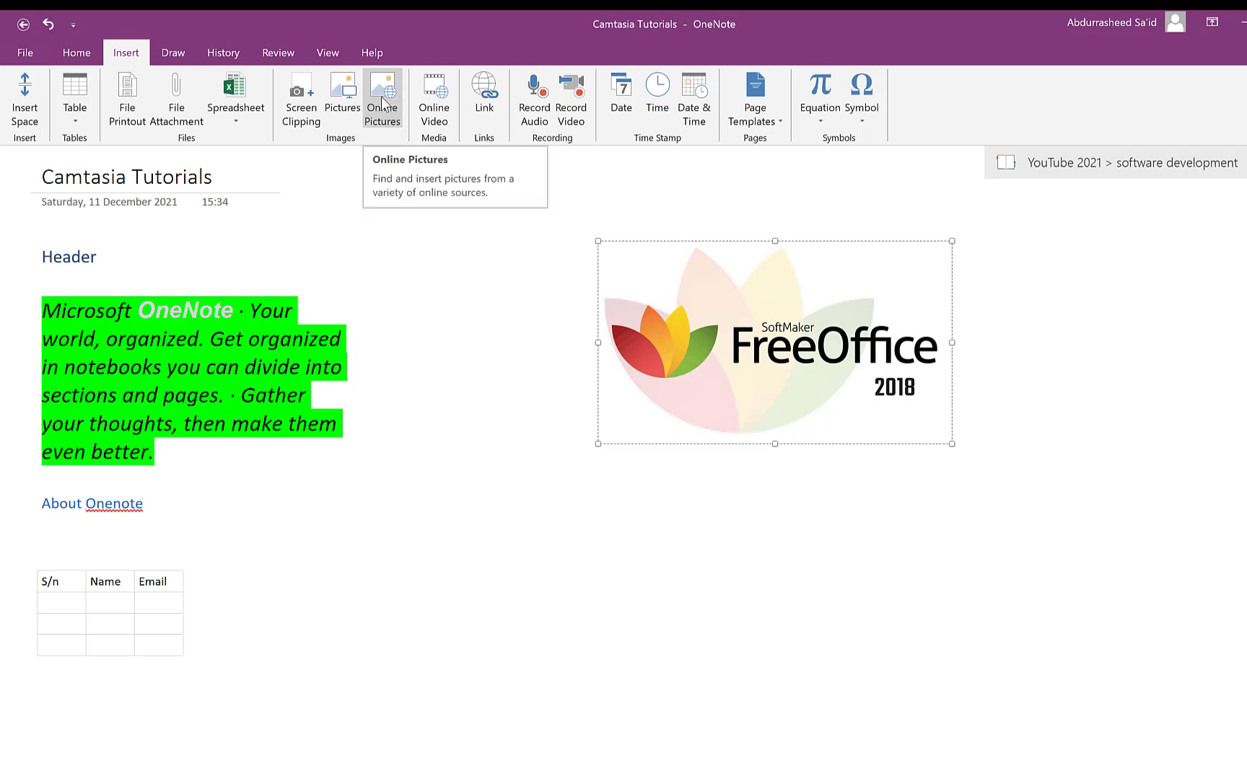
# - Search Bing online pictures for 'animals' and insert the red panda and lion photos
pyautogui.click(392, 110)
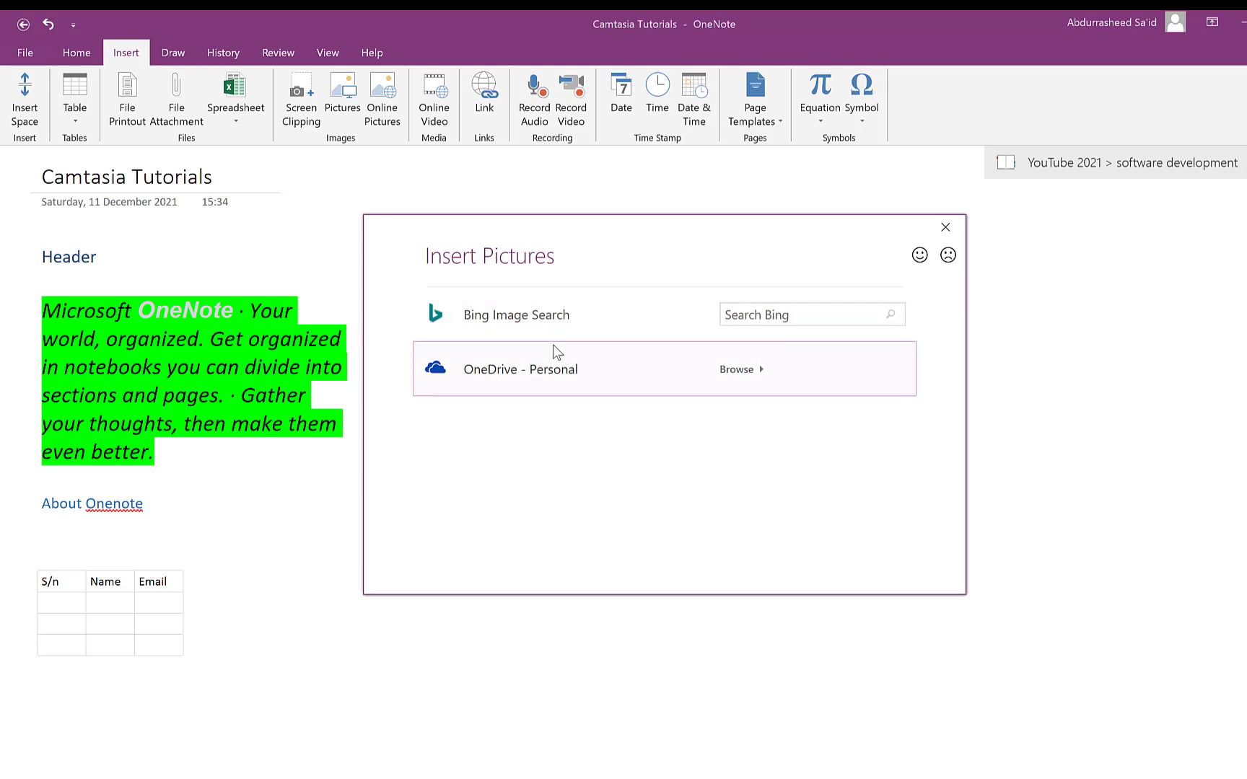
pyautogui.click(799, 318)
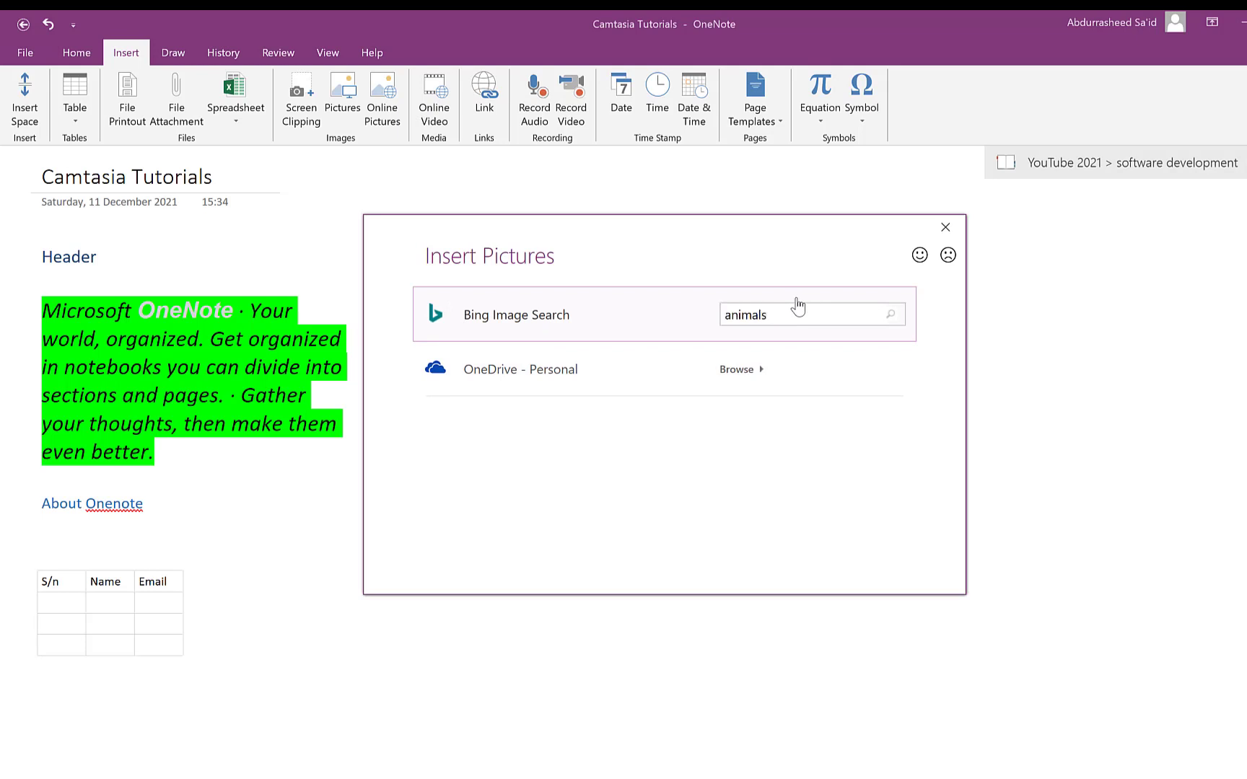
pyautogui.press('Return')
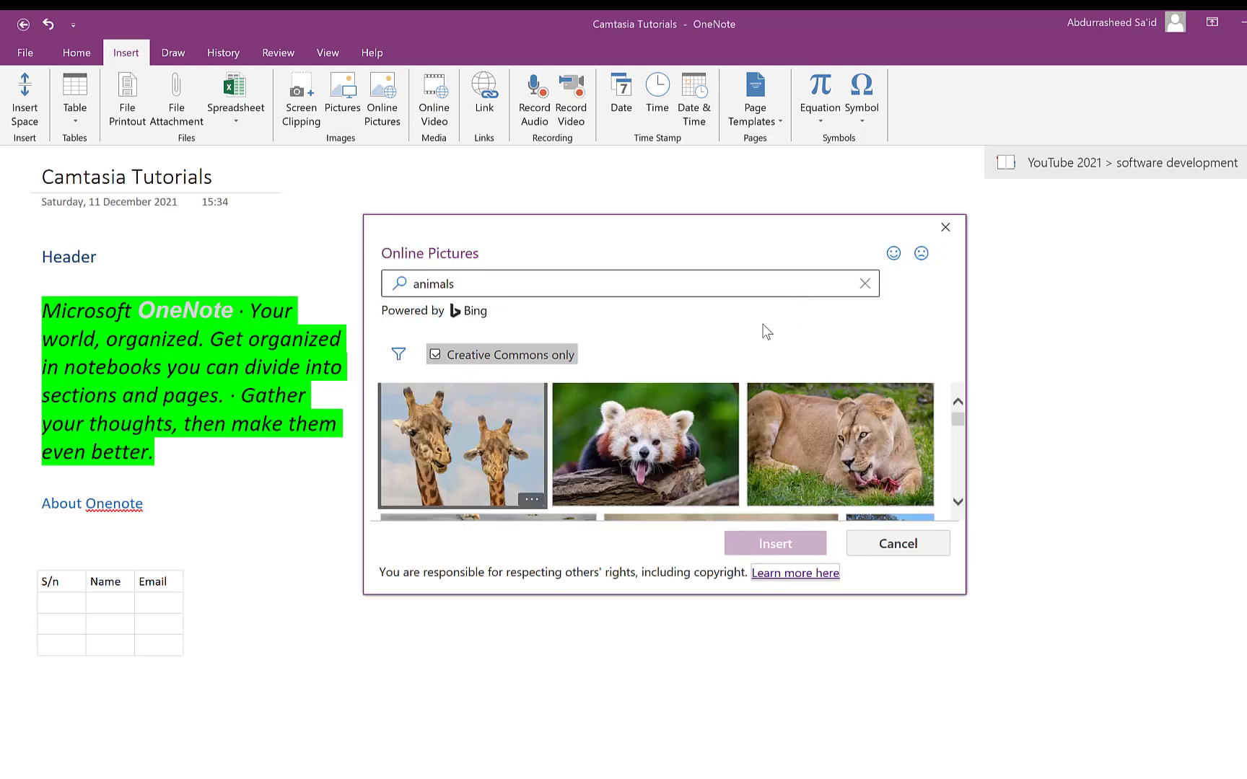
pyautogui.click(639, 448)
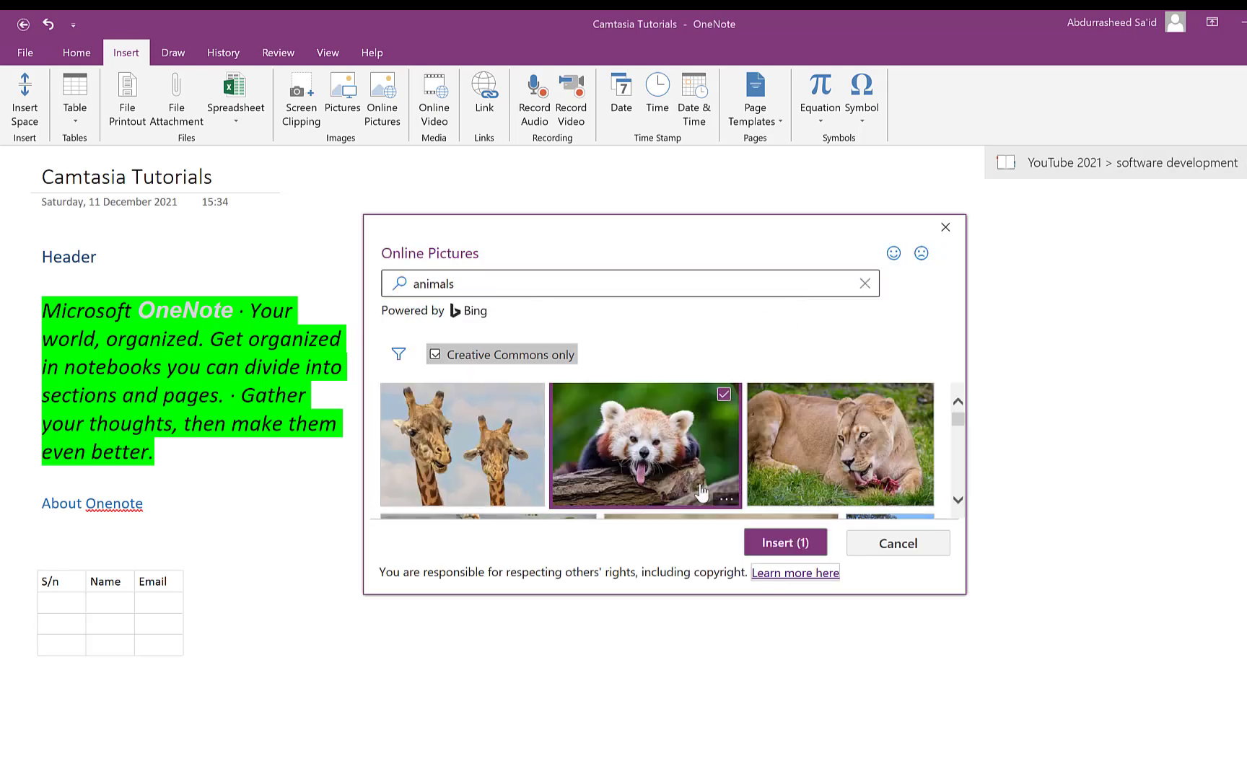
pyautogui.click(834, 465)
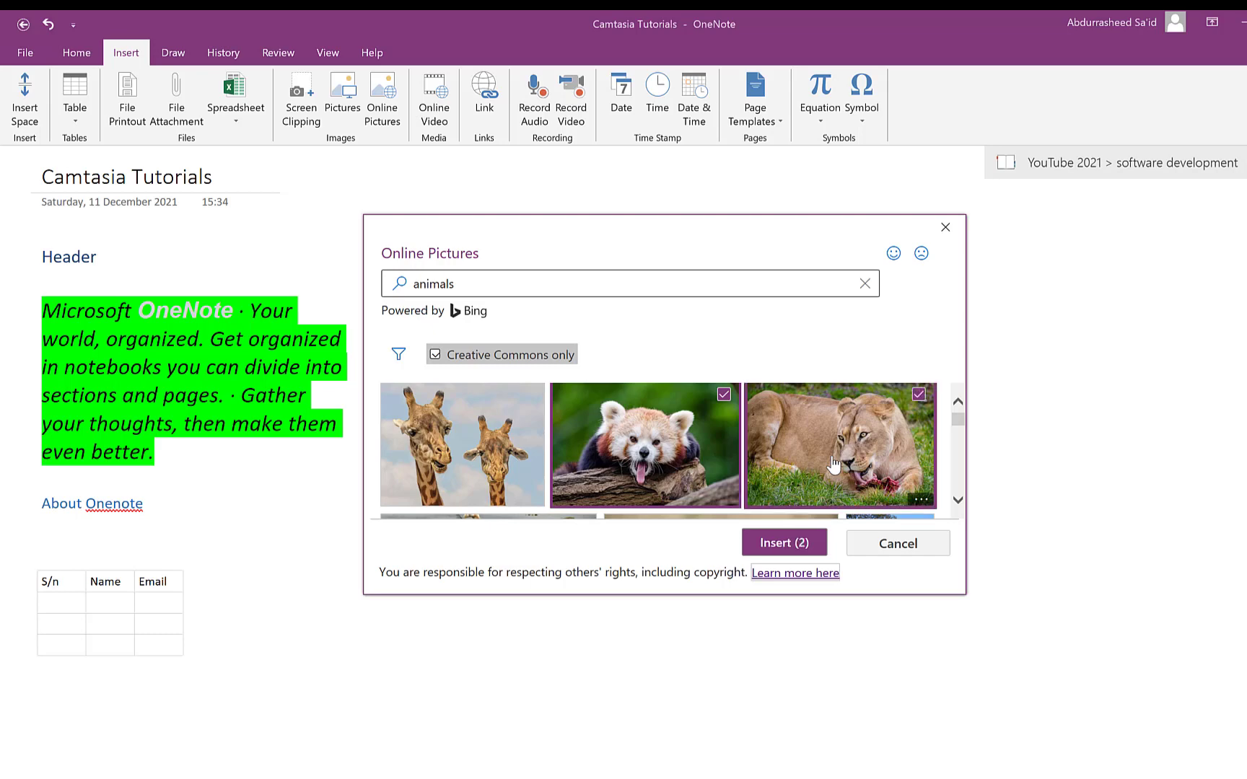
pyautogui.click(779, 549)
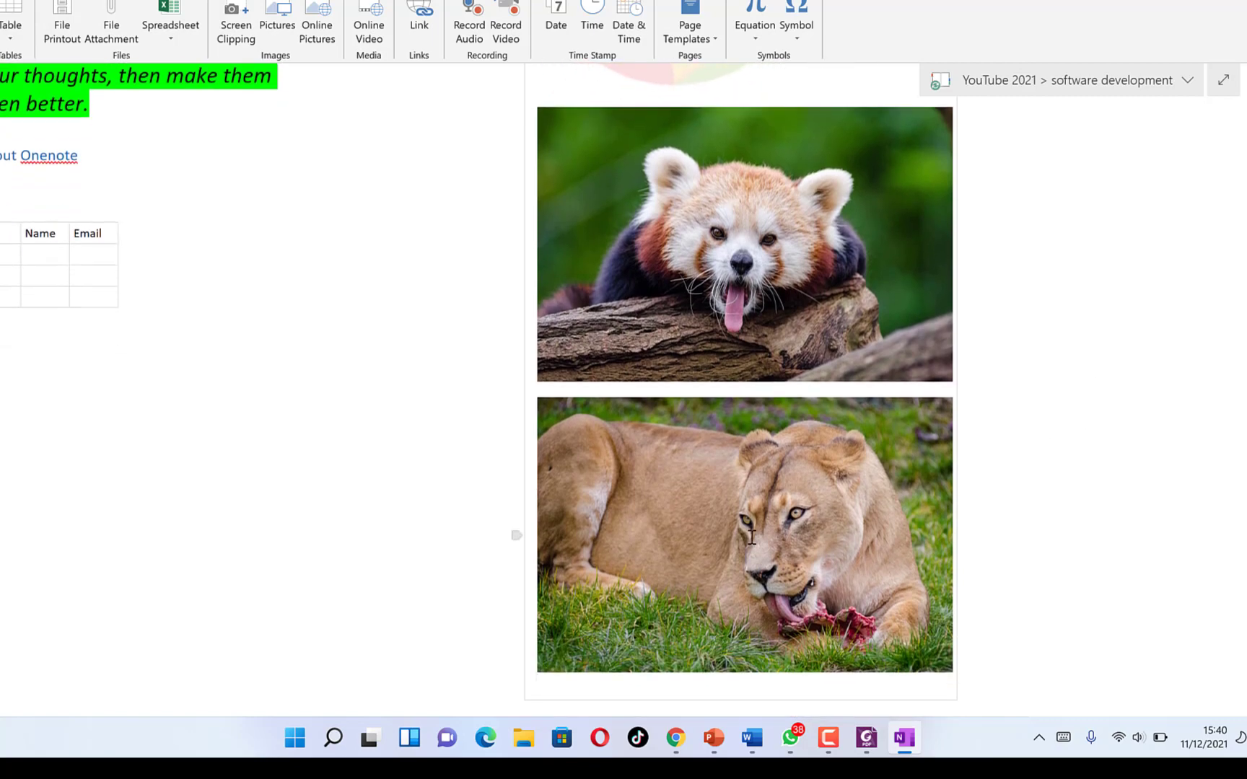
# - Restore the accidentally deleted lion photo and move it below the table
pyautogui.click(752, 537)
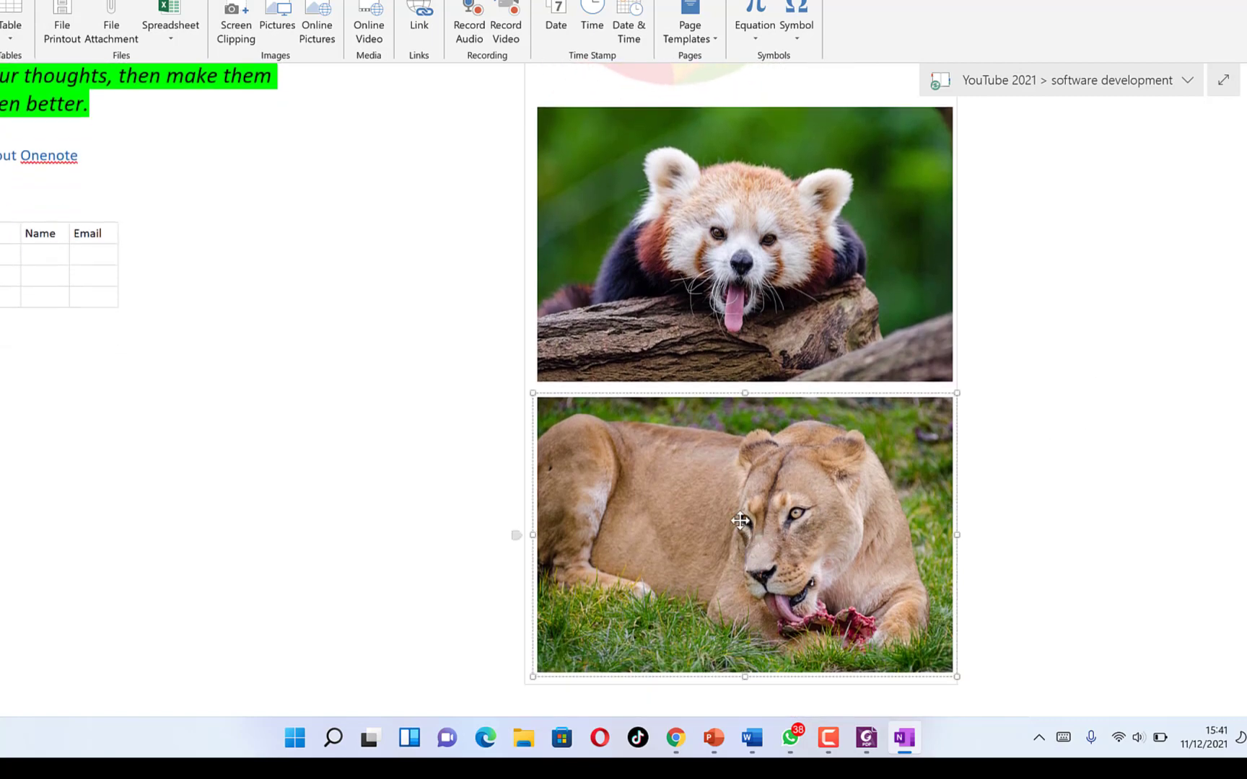
pyautogui.press('Delete')
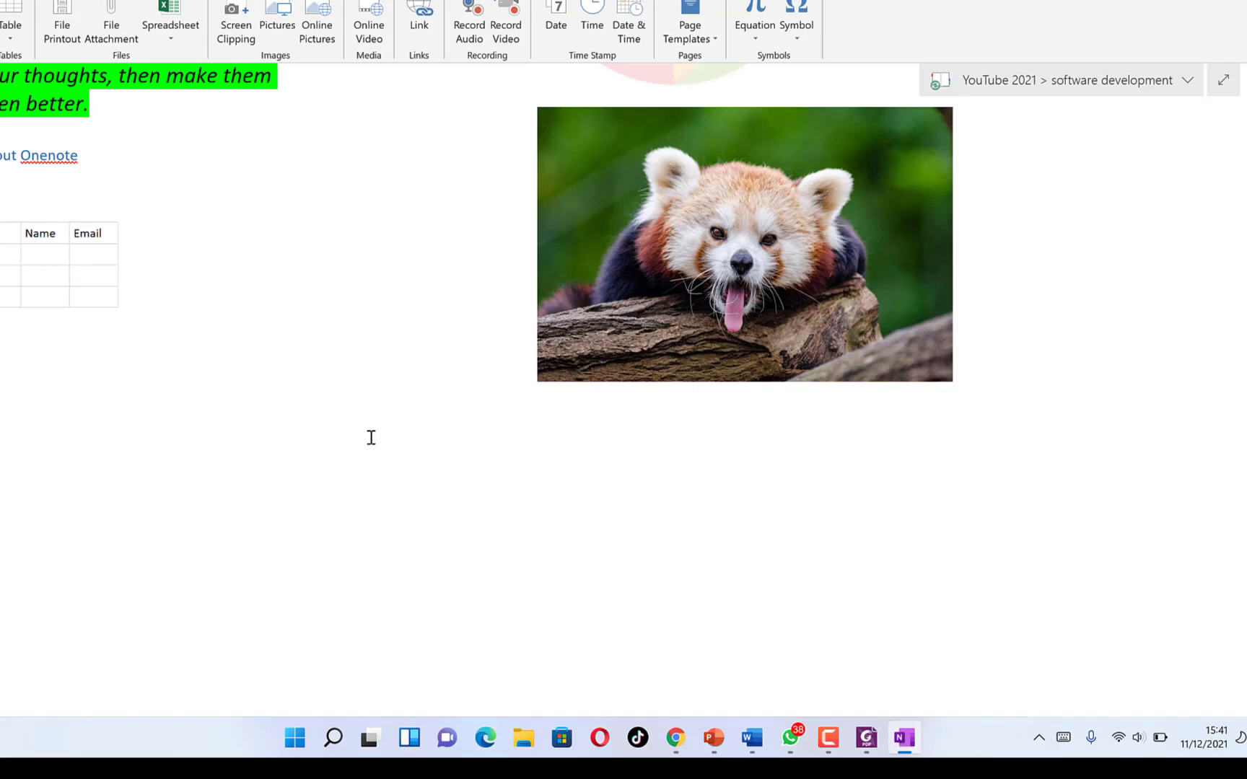
pyautogui.hotkey('ctrl', 'v')
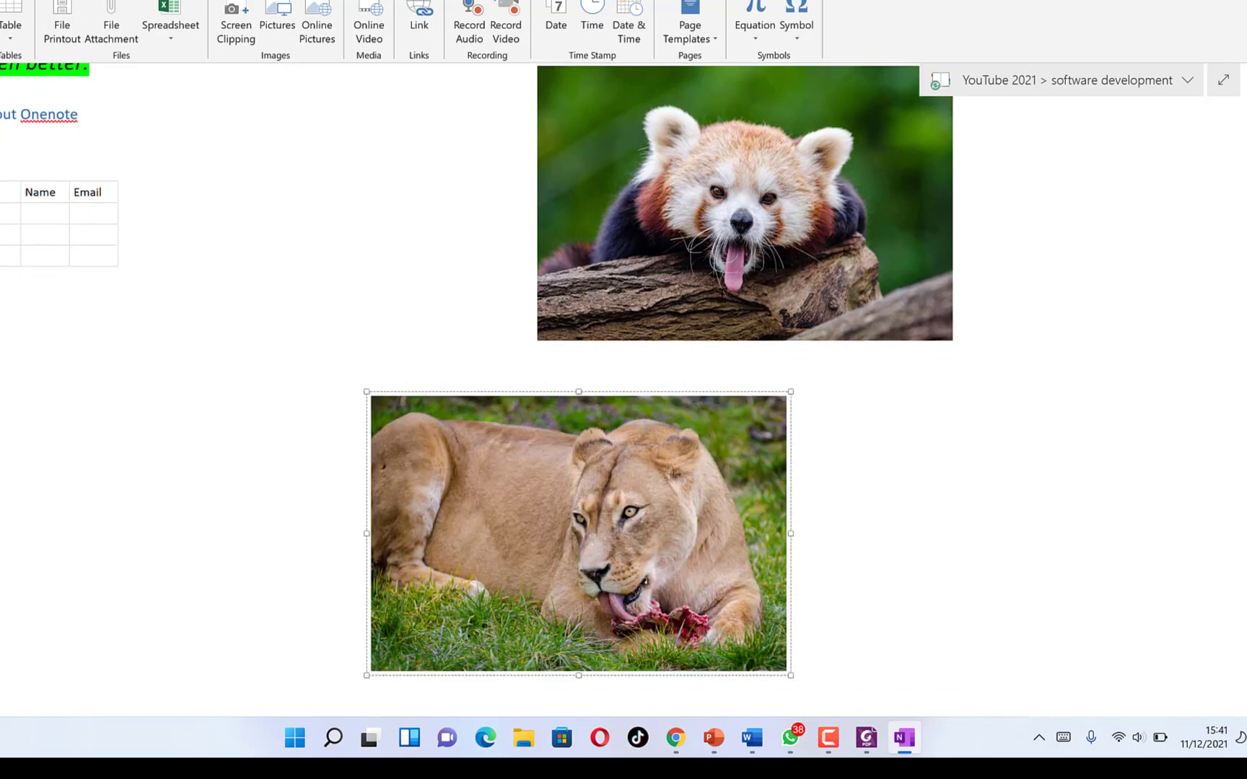
pyautogui.click(723, 293)
pyautogui.click(331, 459)
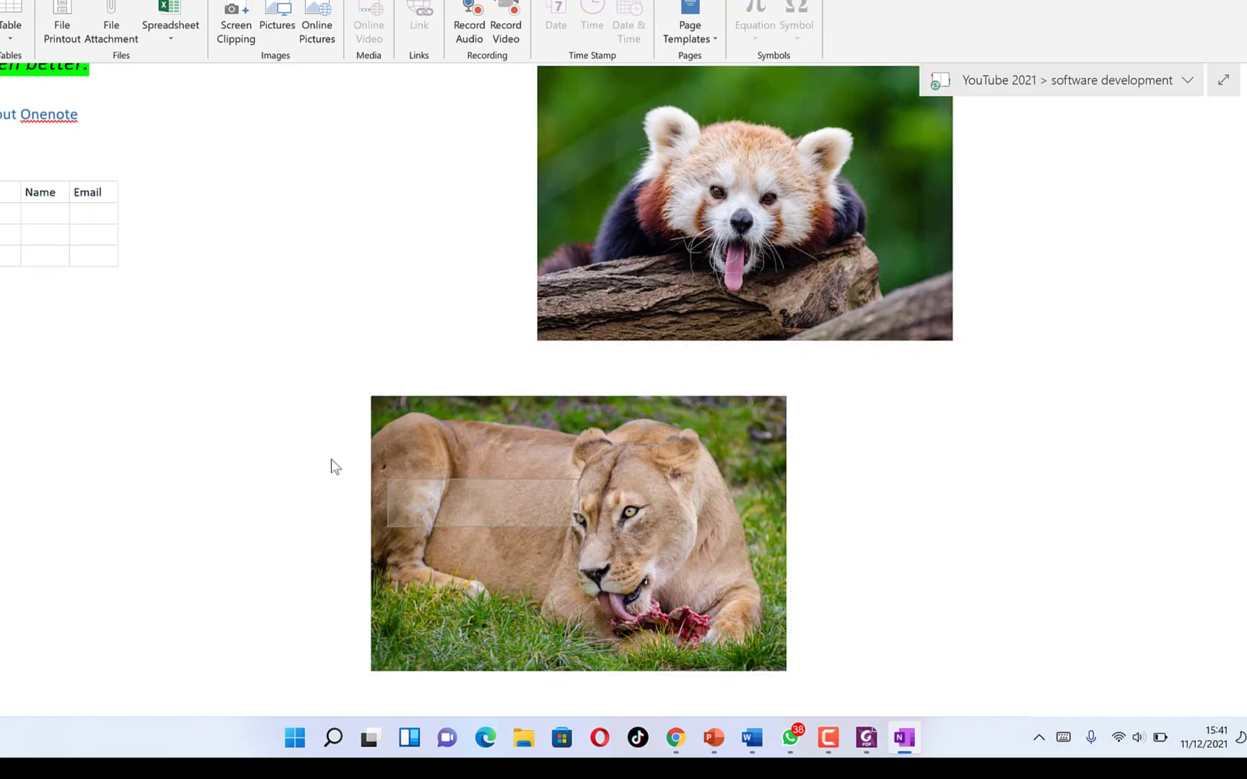
pyautogui.click(440, 481)
pyautogui.moveTo(486, 511); pyautogui.dragTo(108, 394)
# - Lower and shrink the red panda photo, then shrink the lion photo and set it beside the panda
pyautogui.scroll(2, 804, 337)
pyautogui.click(803, 338)
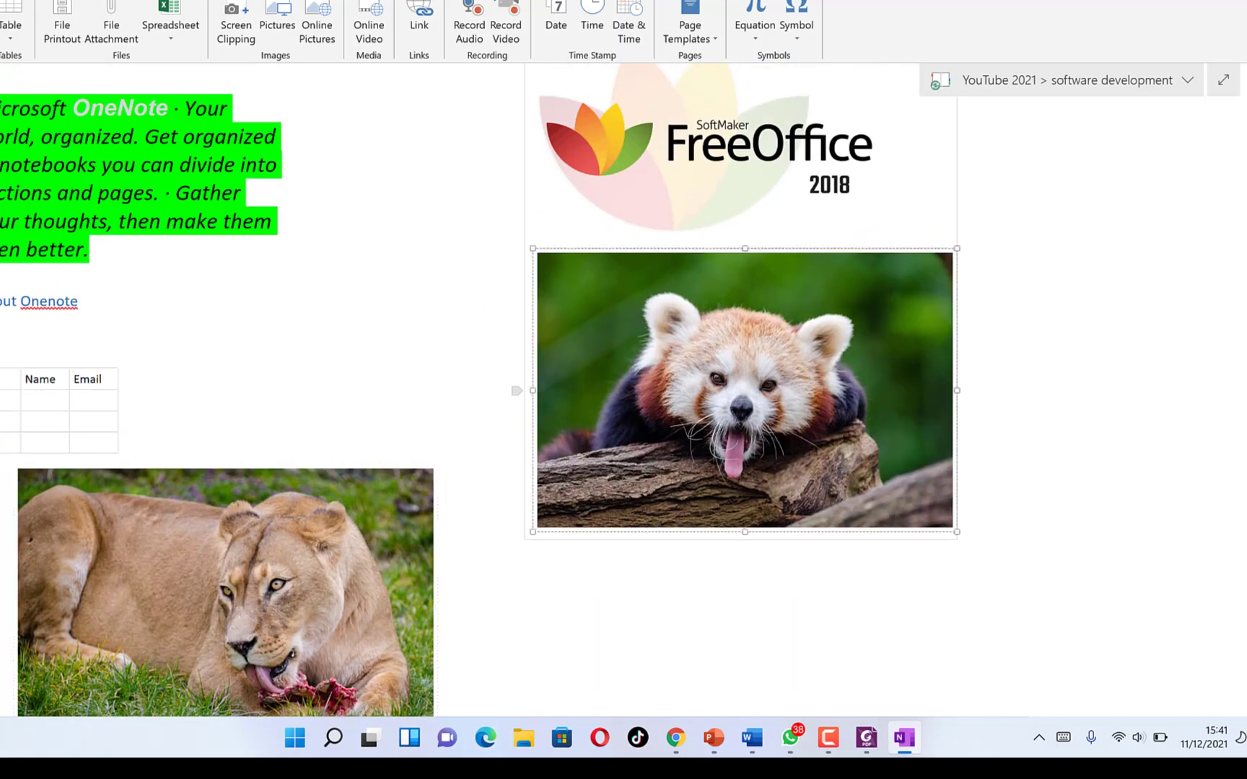
pyautogui.moveTo(786, 431); pyautogui.dragTo(772, 509)
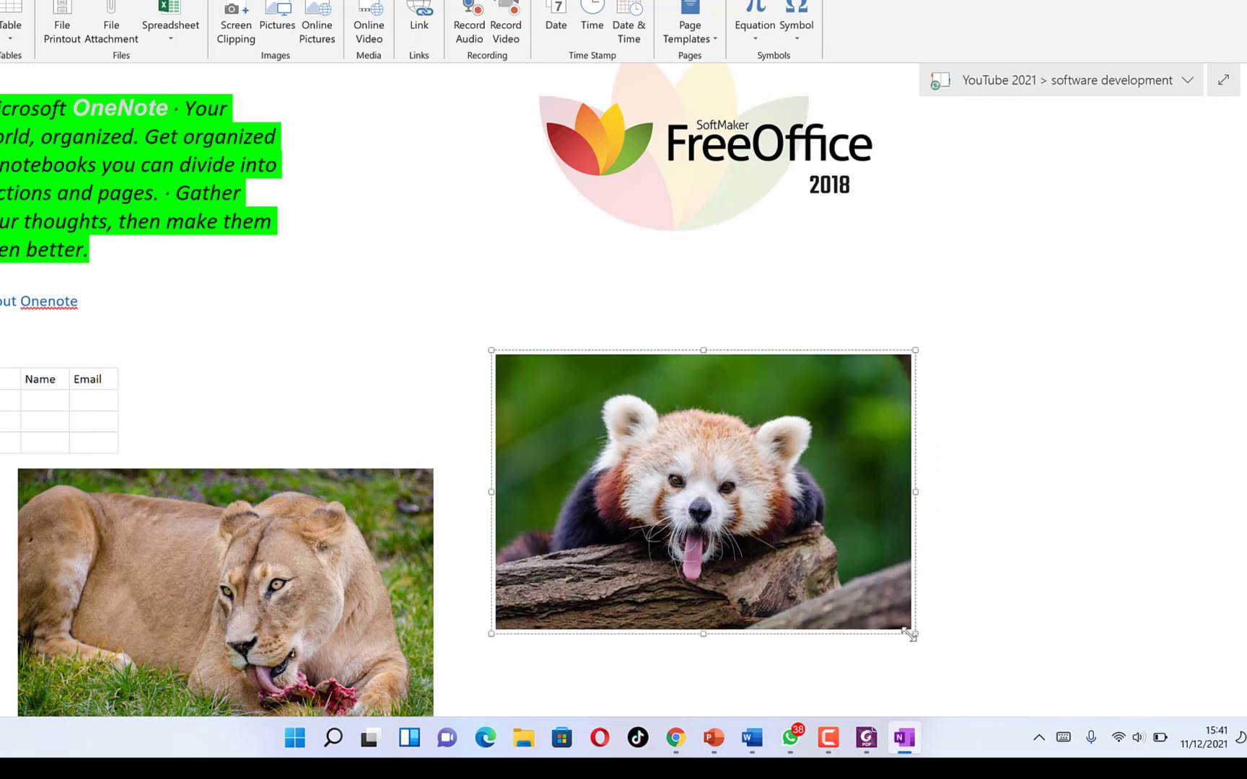
pyautogui.moveTo(852, 588); pyautogui.dragTo(783, 545)
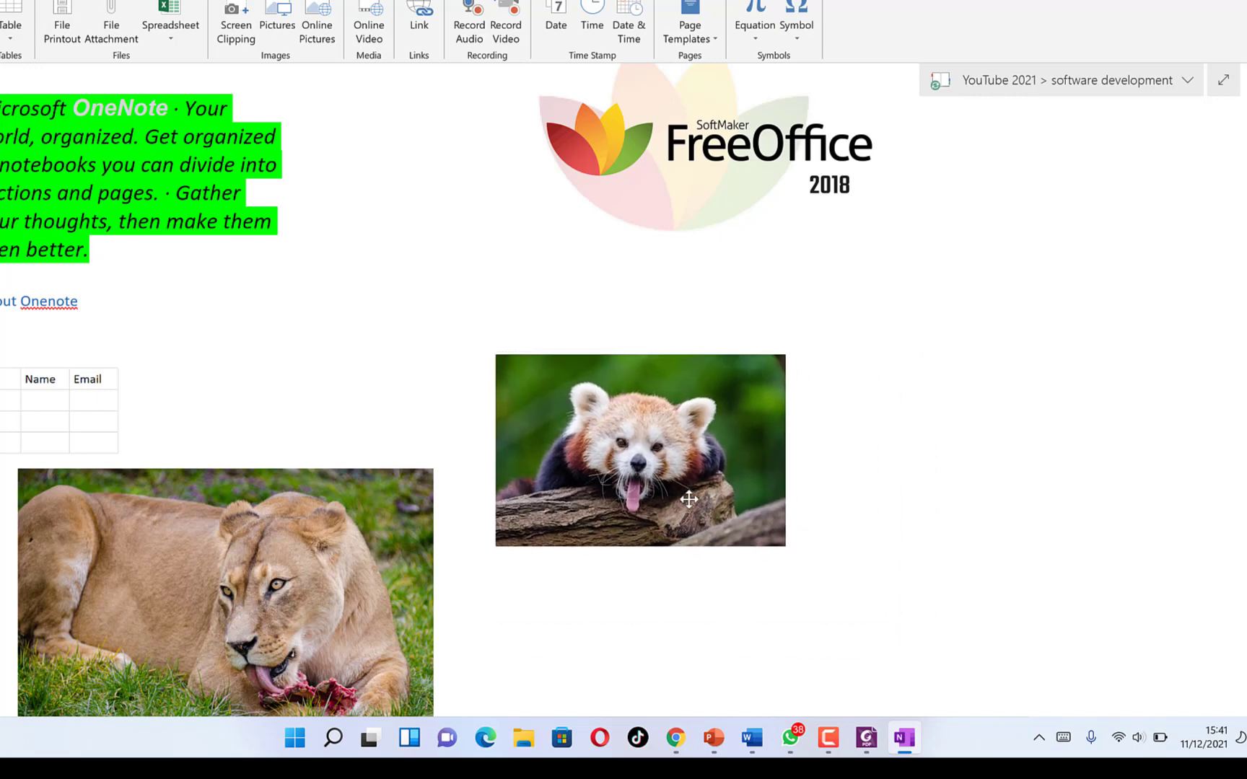
pyautogui.click(408, 485)
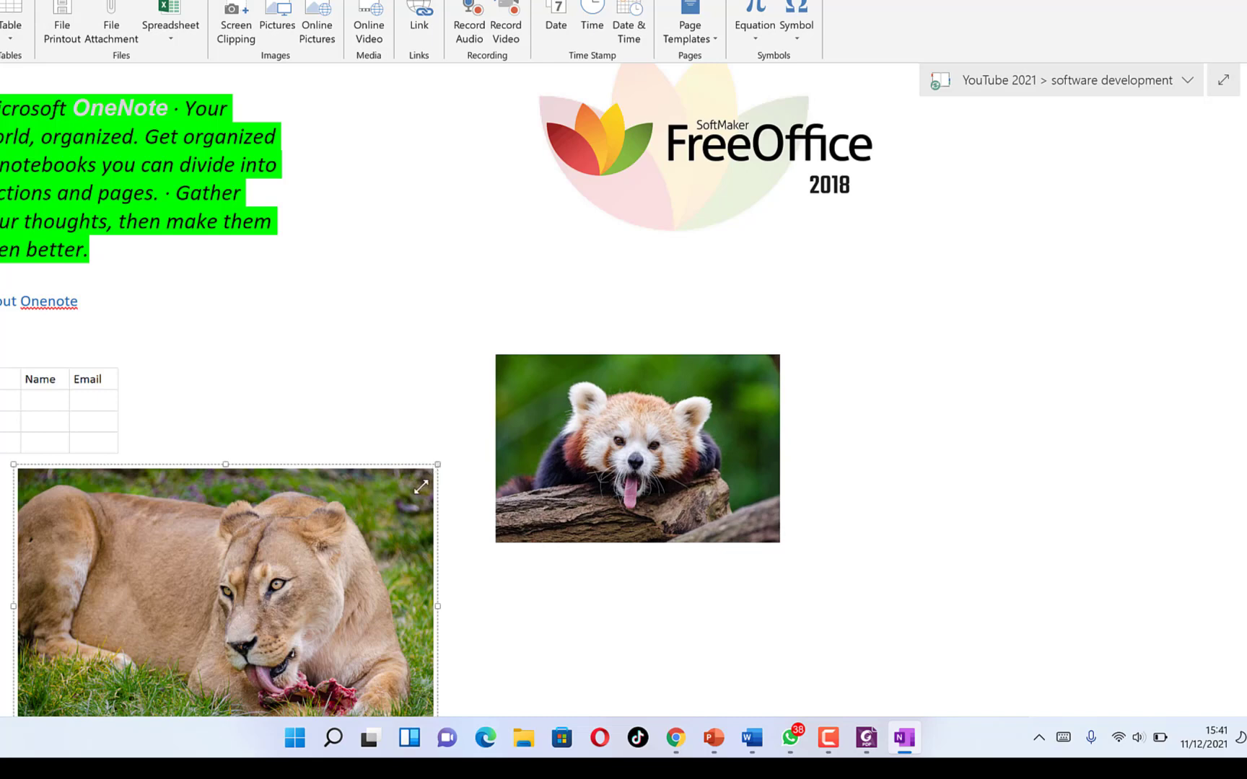
pyautogui.moveTo(421, 487); pyautogui.dragTo(273, 586)
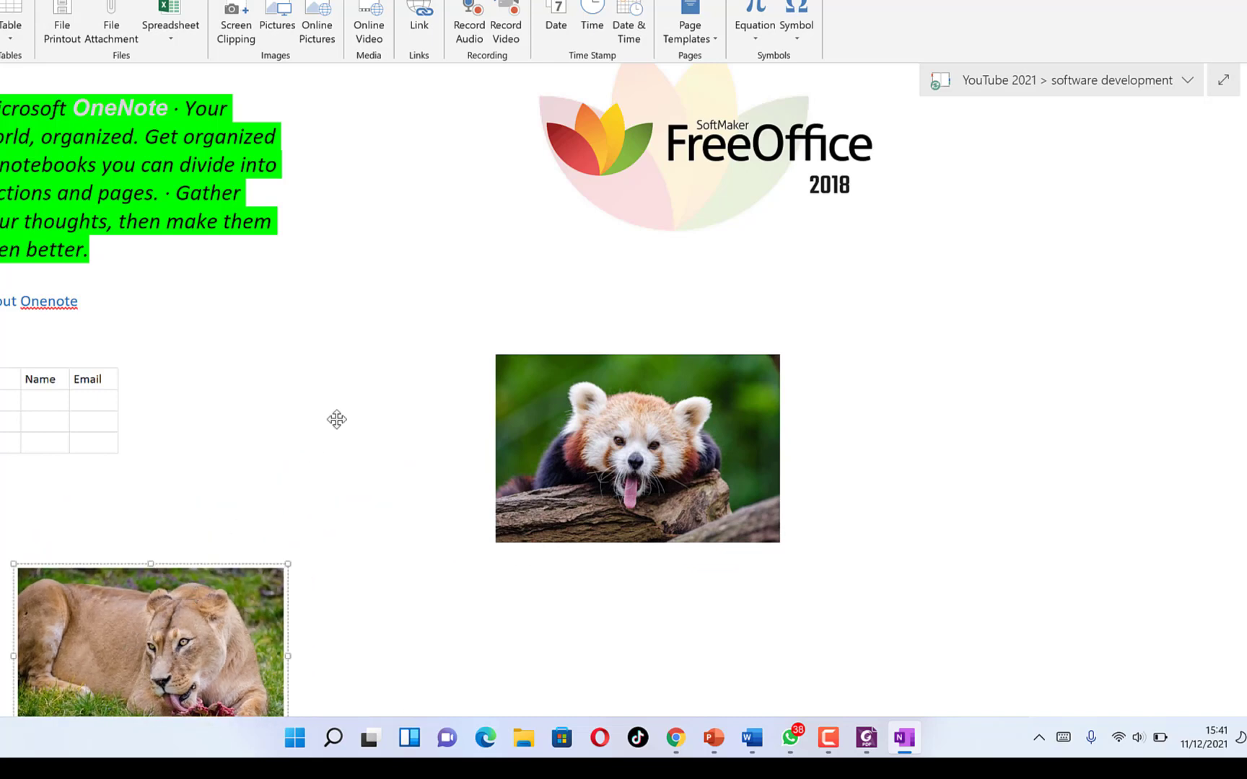
pyautogui.moveTo(350, 360); pyautogui.dragTo(340, 402)
pyautogui.scroll(3, 930, 344)
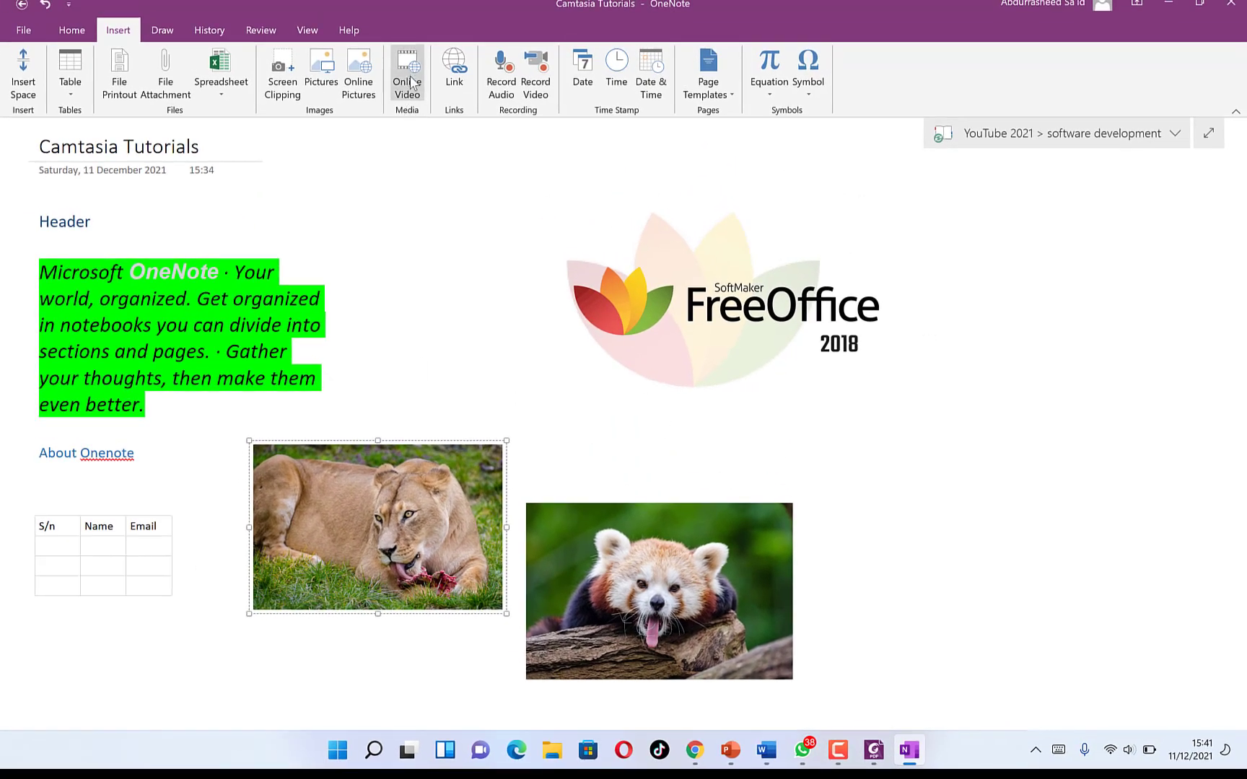
pyautogui.click(462, 69)
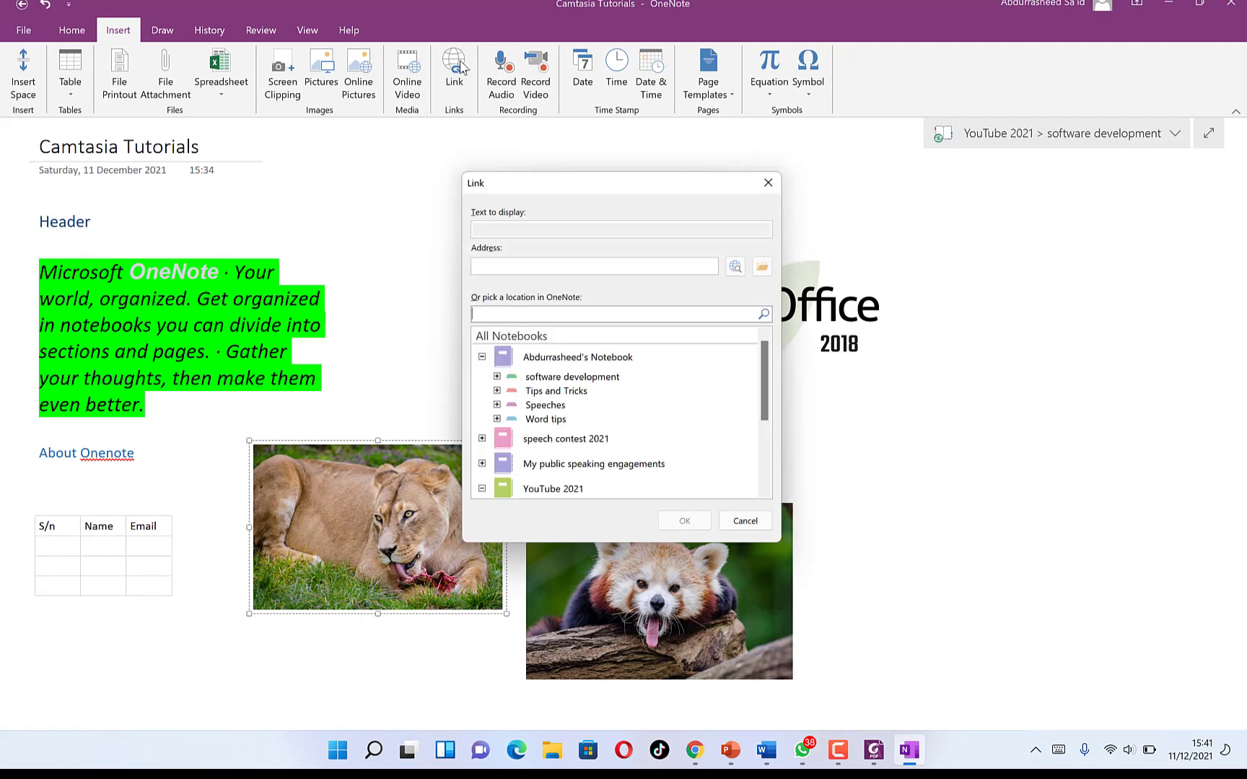
pyautogui.press('Escape')
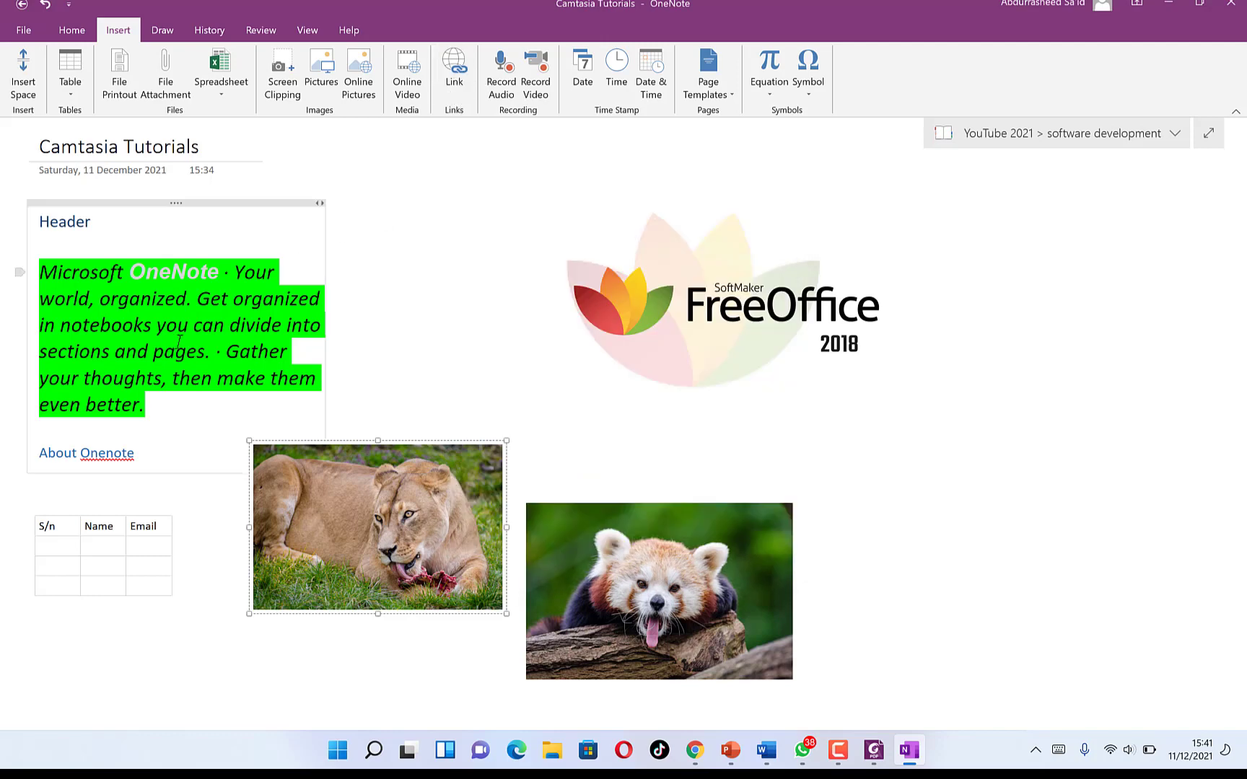
pyautogui.click(215, 320)
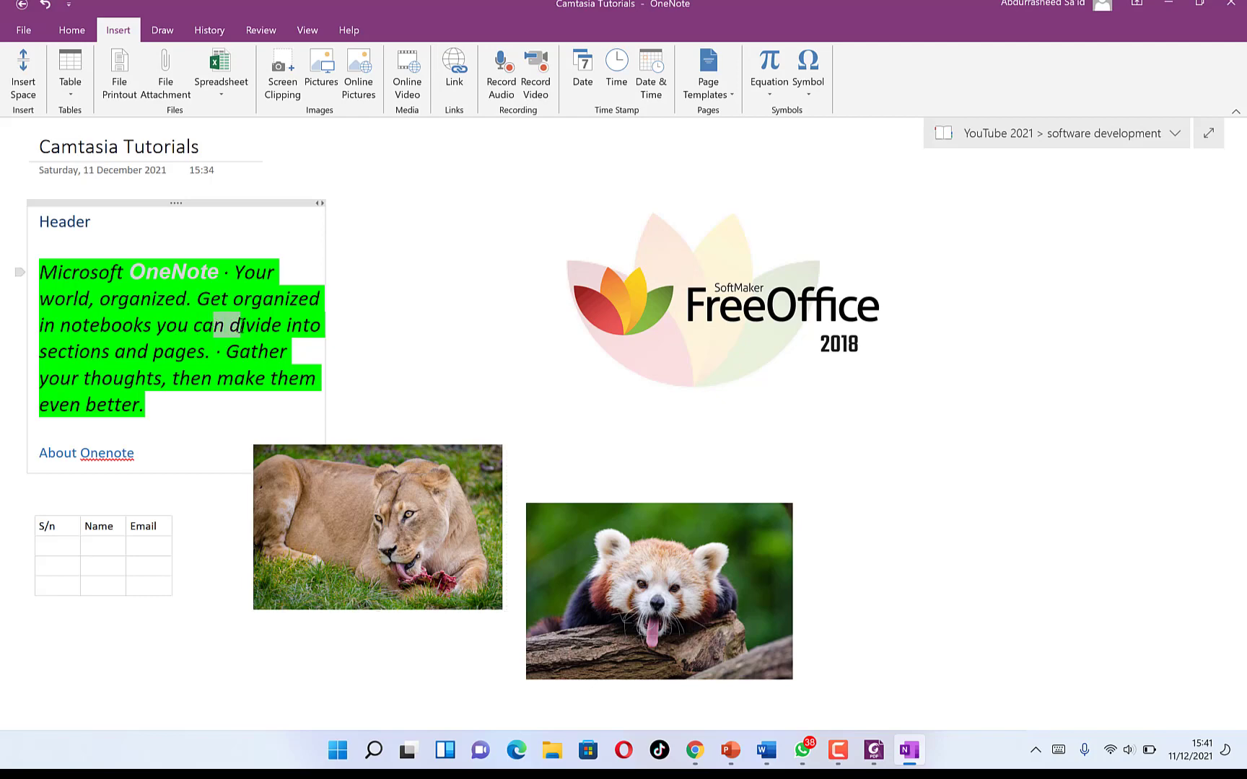
pyautogui.click(558, 210)
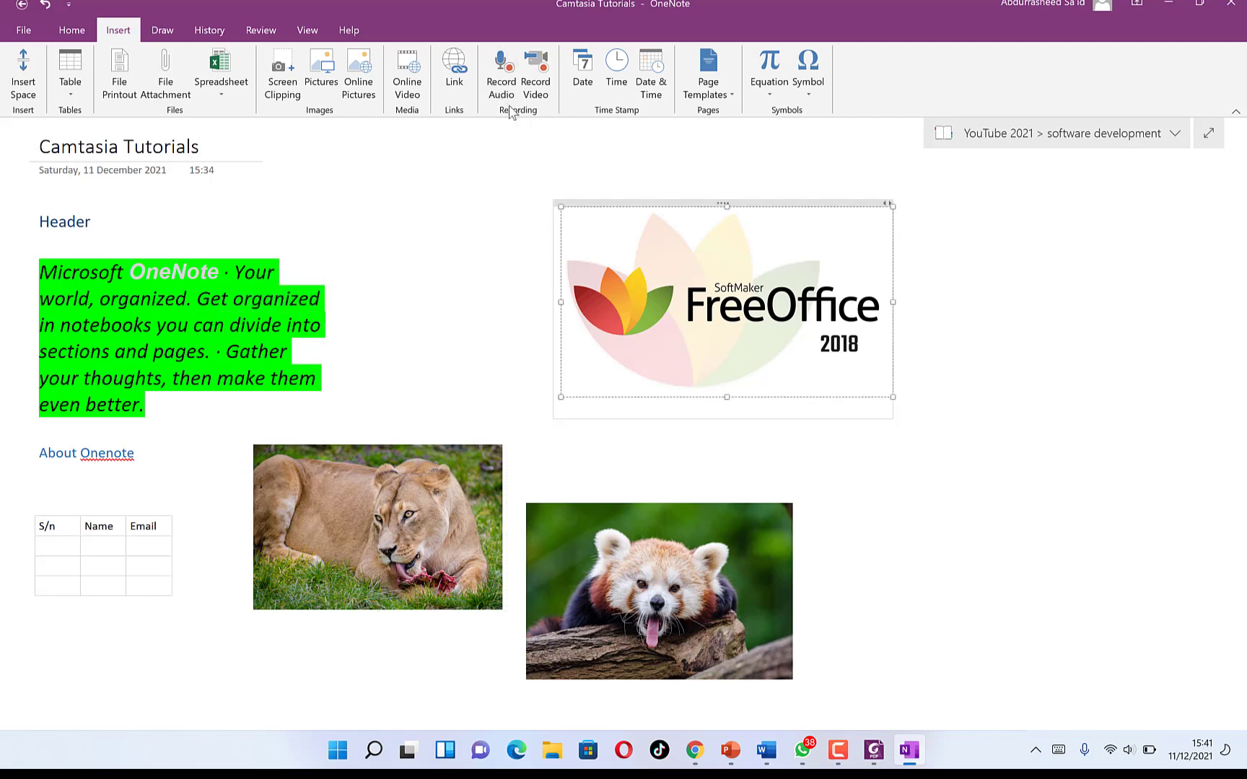
pyautogui.click(643, 159)
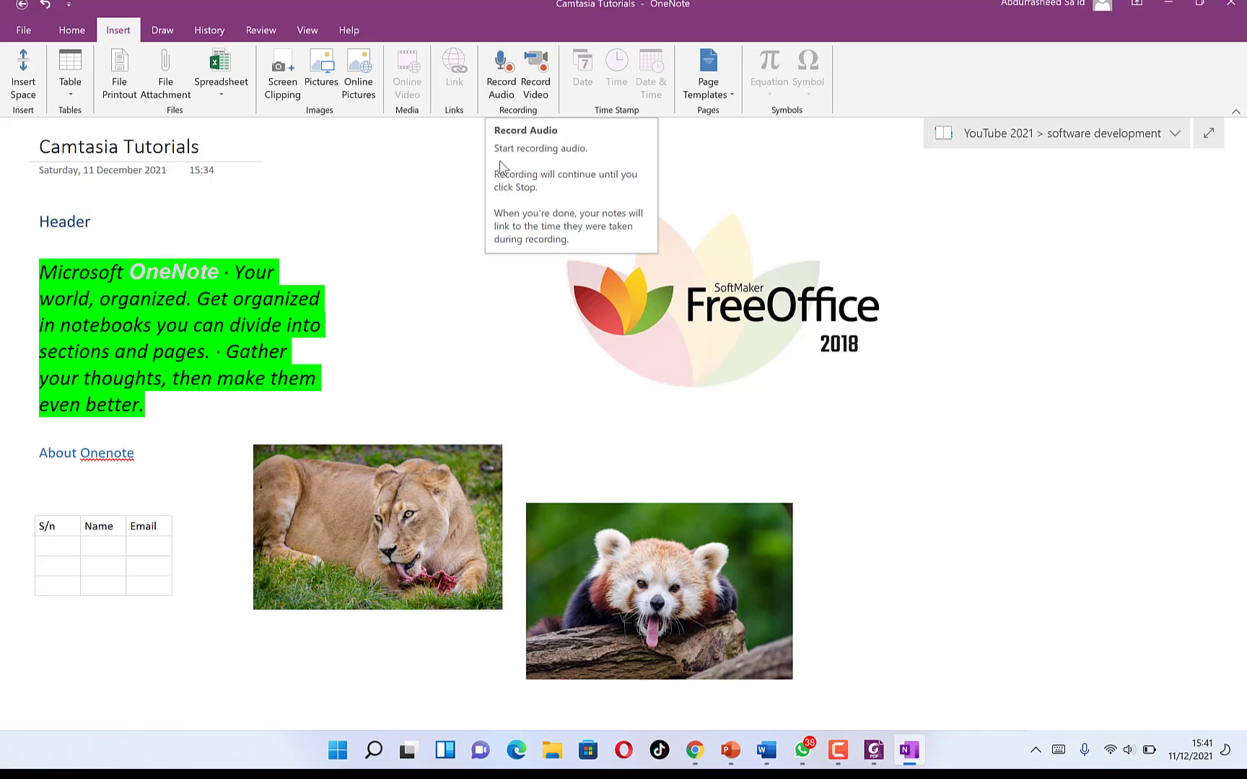
# - Record a 12-second audio clip below the table, then play it back and stop playback
pyautogui.click(502, 72)
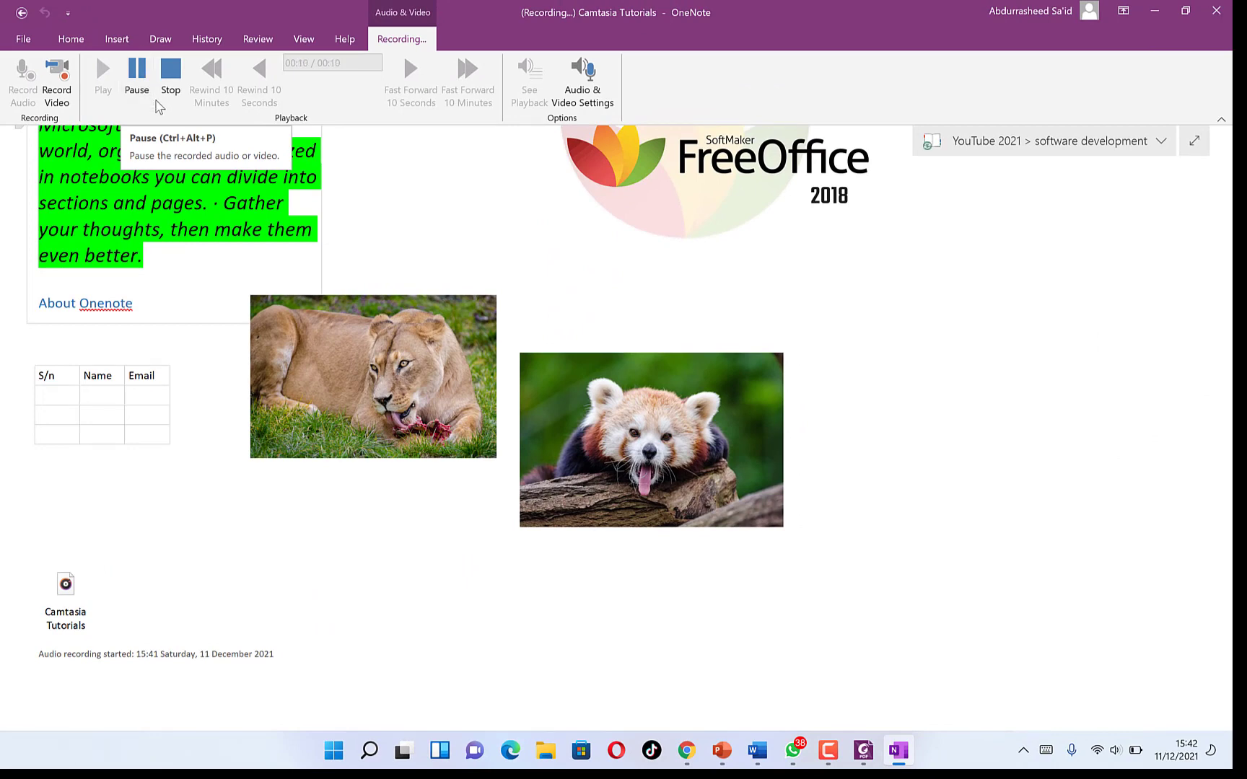
pyautogui.click(174, 80)
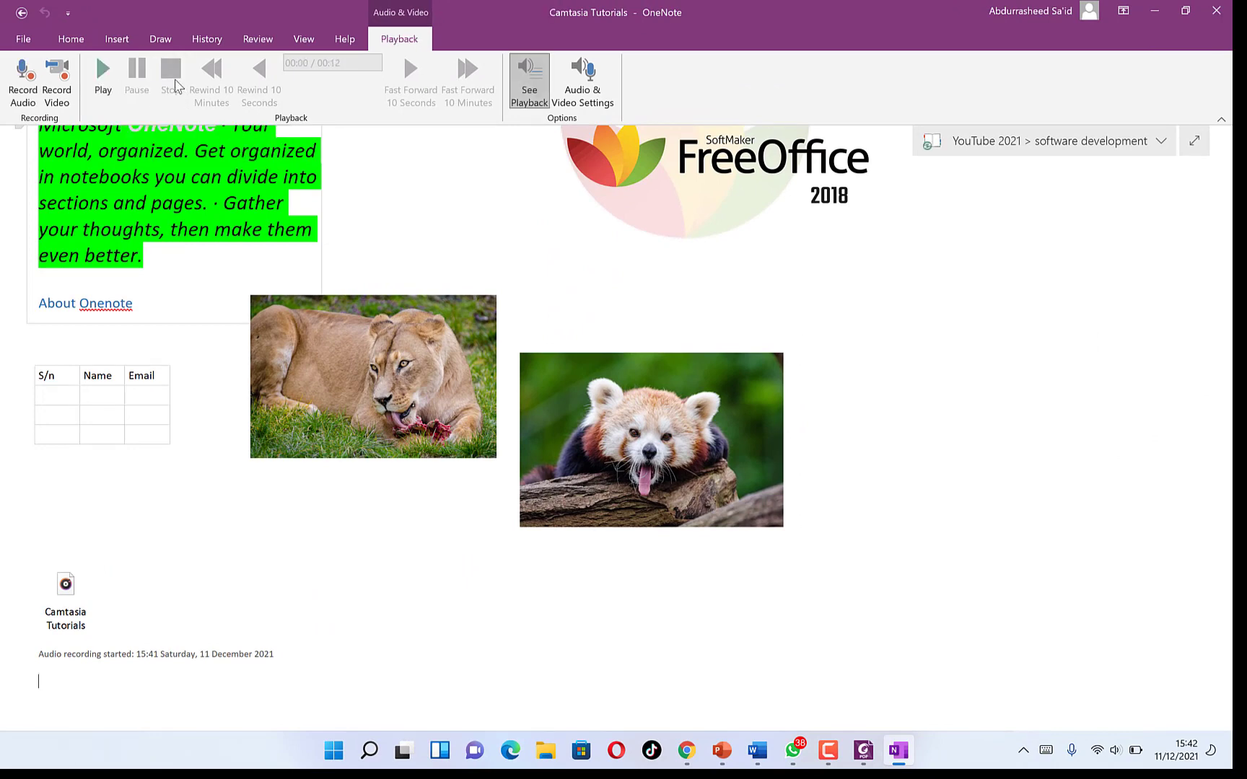
pyautogui.click(63, 589)
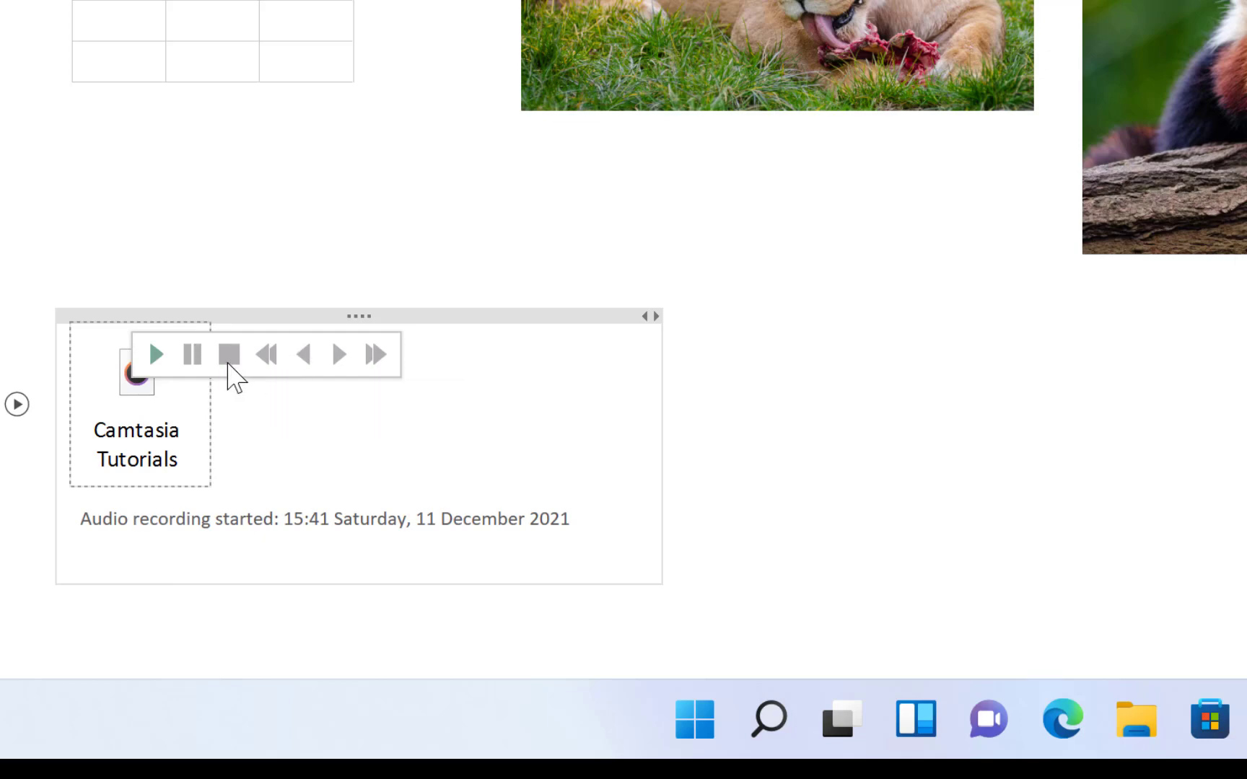
pyautogui.click(162, 356)
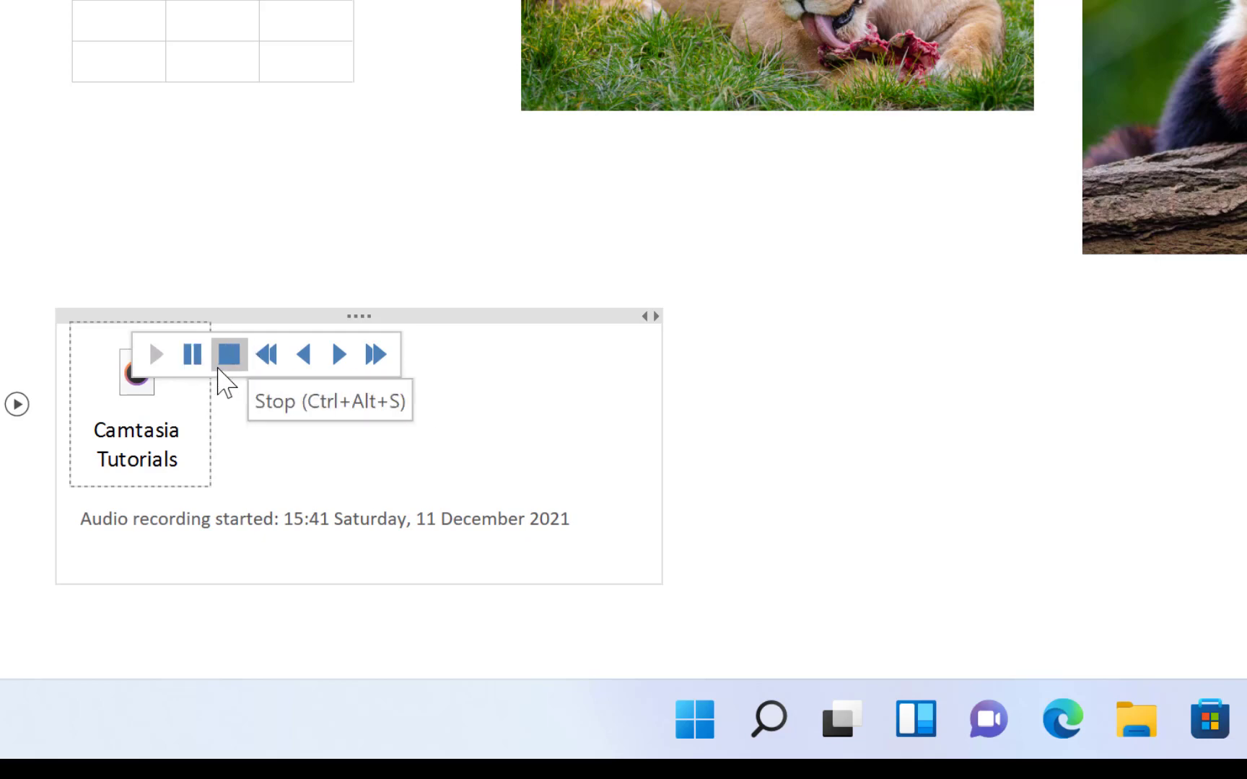
pyautogui.click(220, 370)
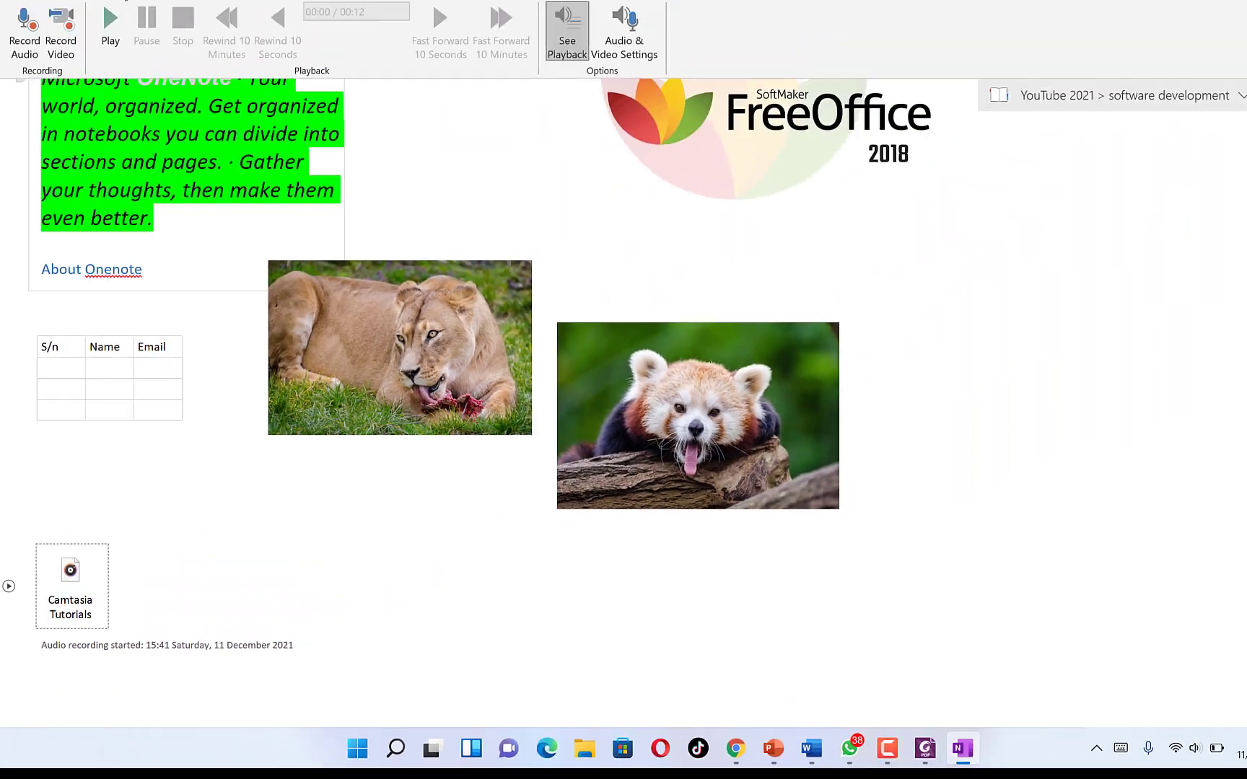
pyautogui.click(122, 33)
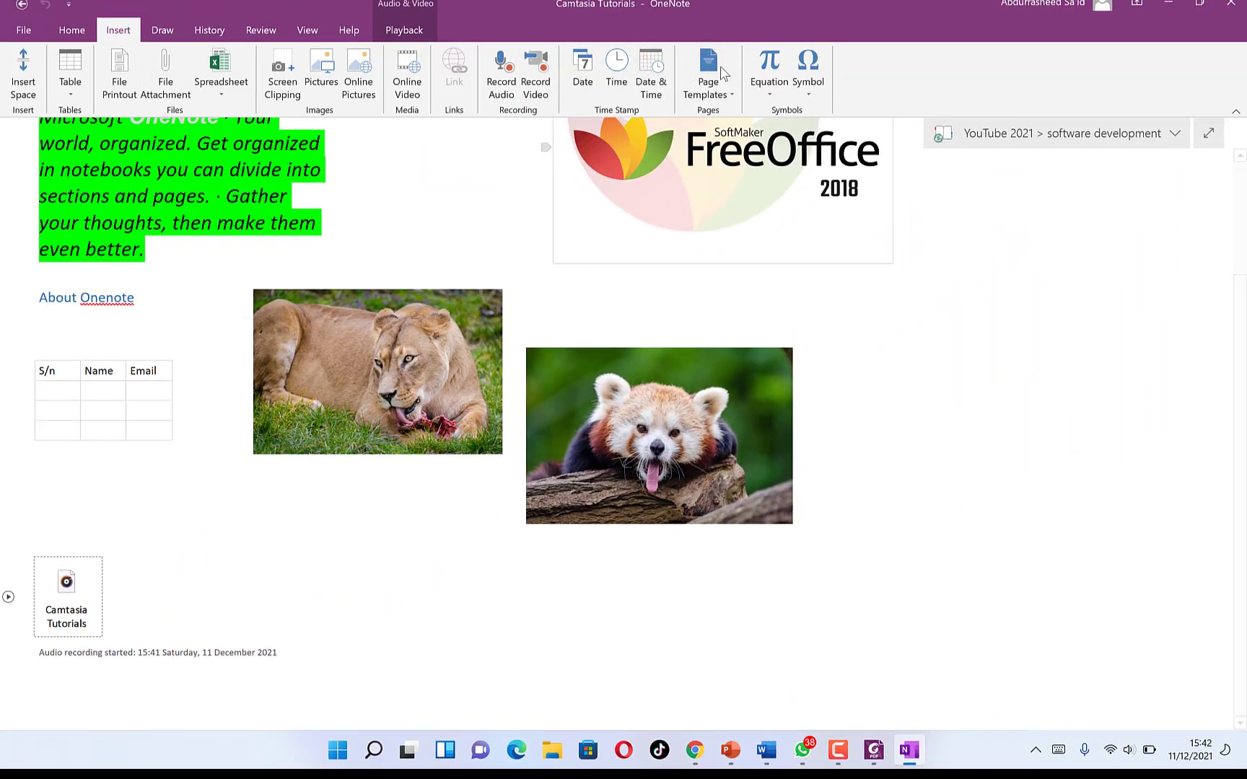
# - Insert the ready-made Fourier Series equation below the audio recording
pyautogui.click(733, 96)
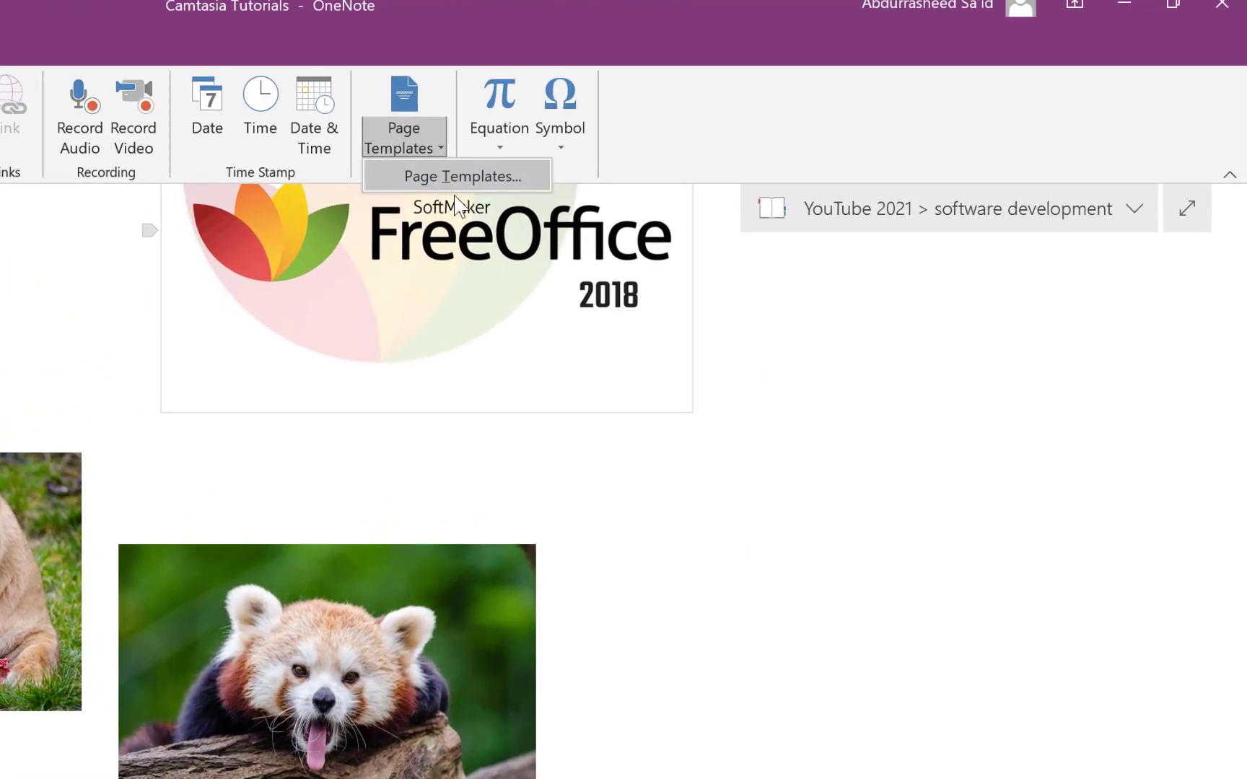
pyautogui.click(567, 9)
pyautogui.click(503, 143)
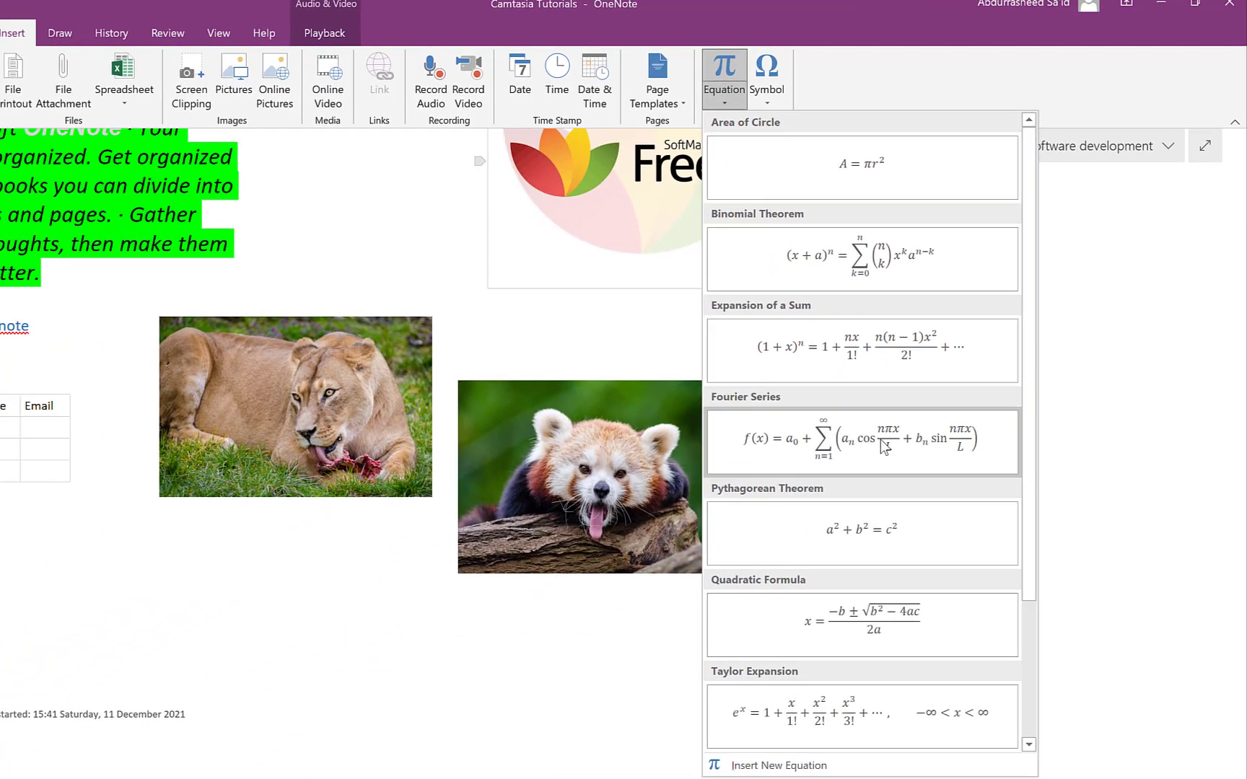
pyautogui.click(880, 440)
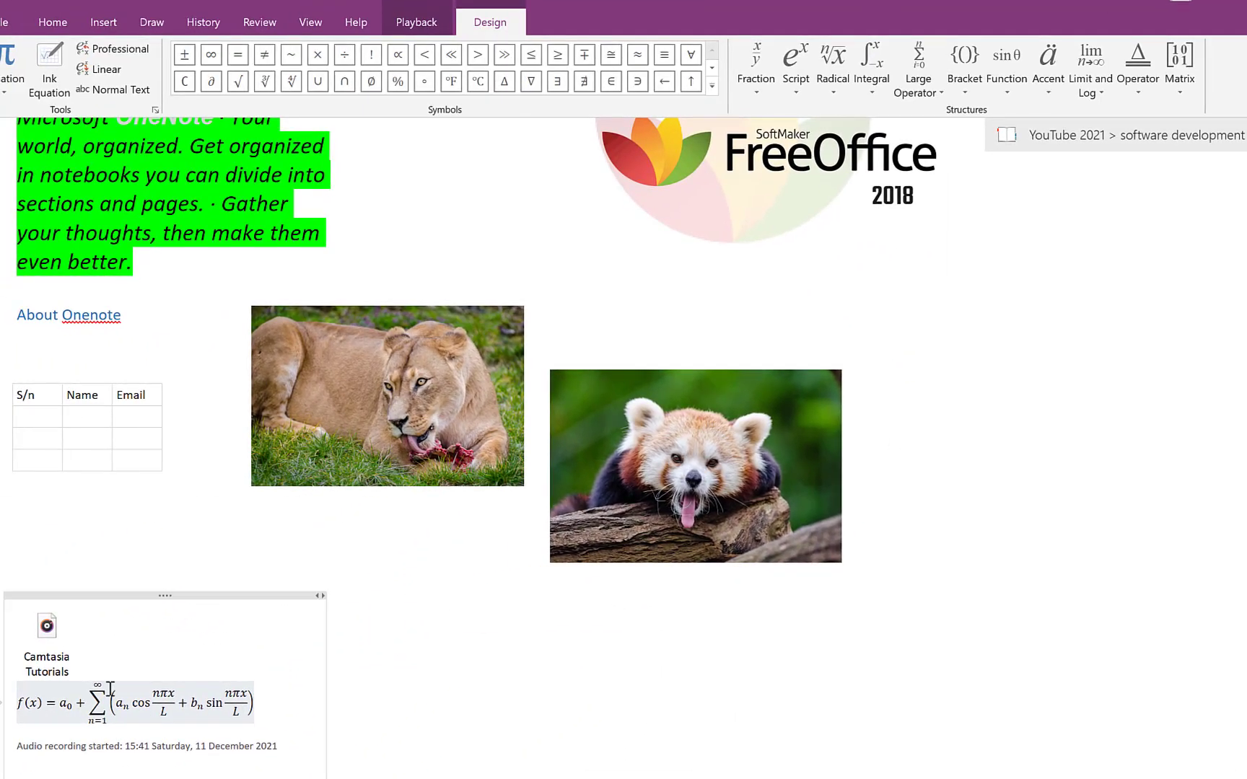
pyautogui.click(482, 766)
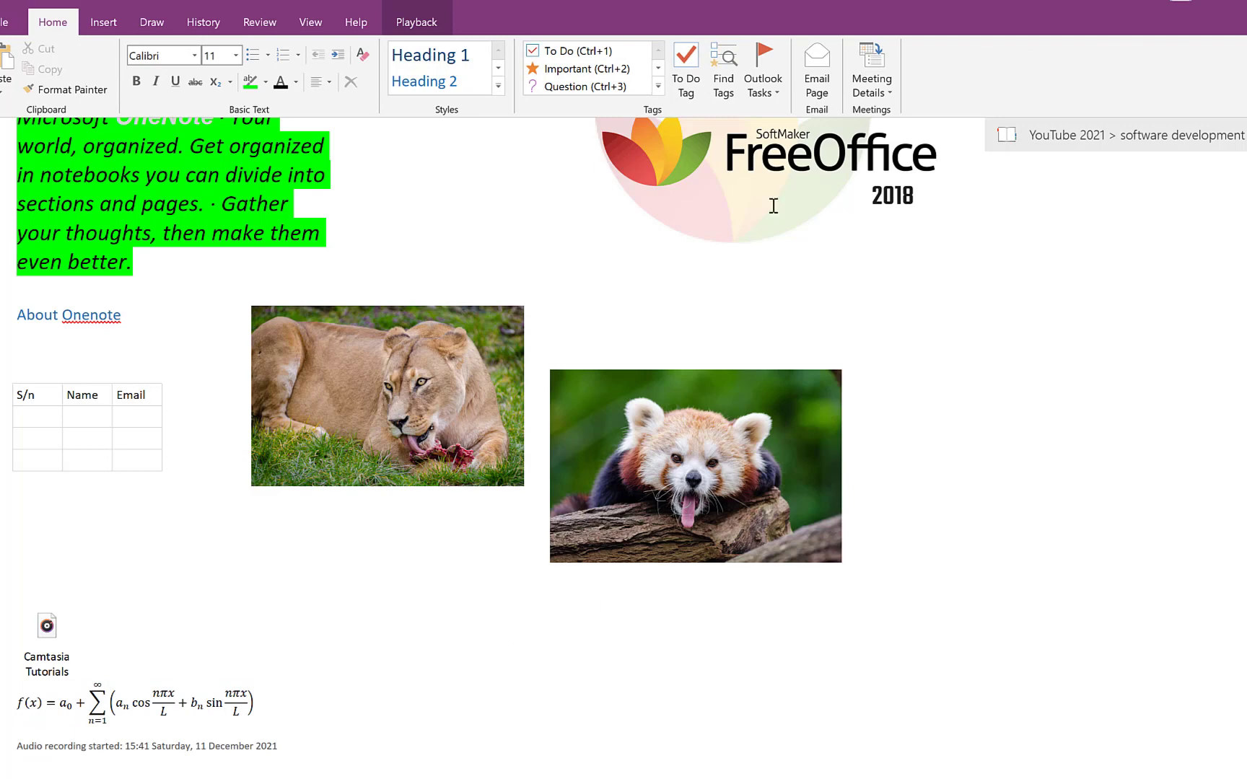
# - Insert the Taylor Expansion equation to the right of the Fourier Series
pyautogui.click(103, 22)
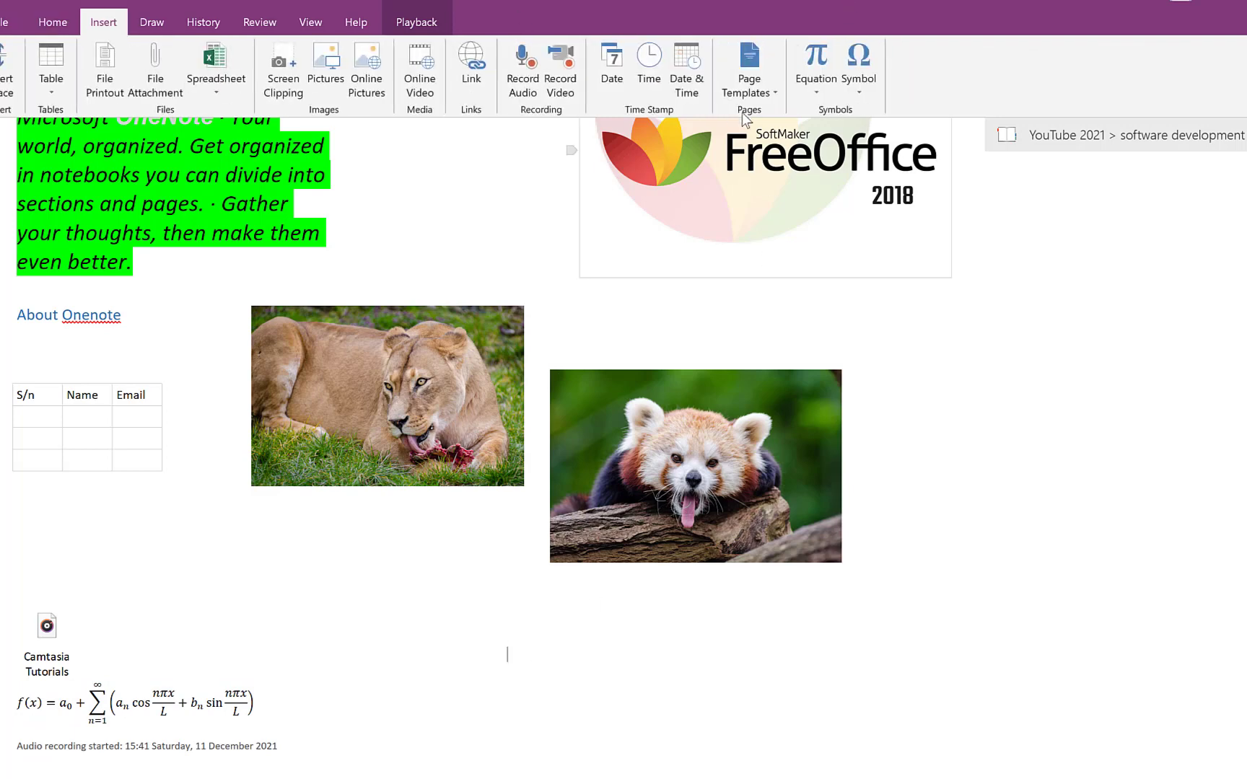
pyautogui.click(817, 83)
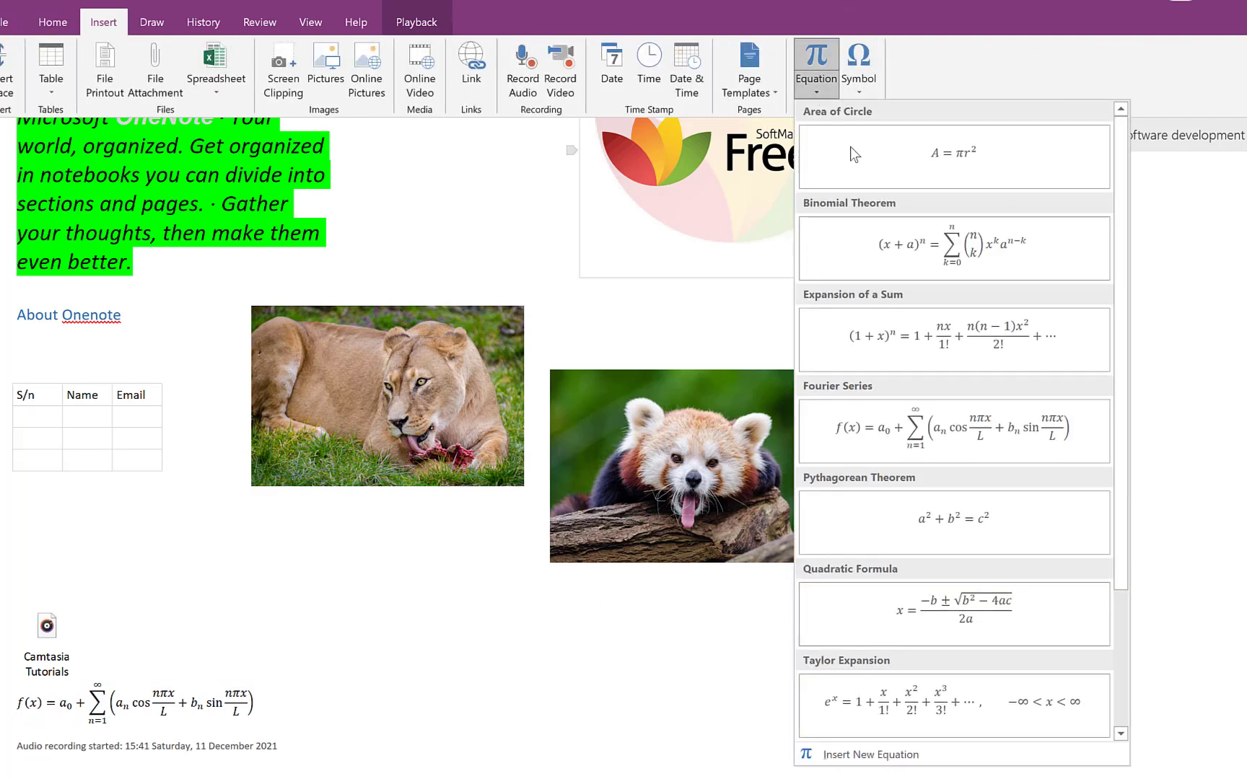
pyautogui.click(957, 708)
pyautogui.click(938, 678)
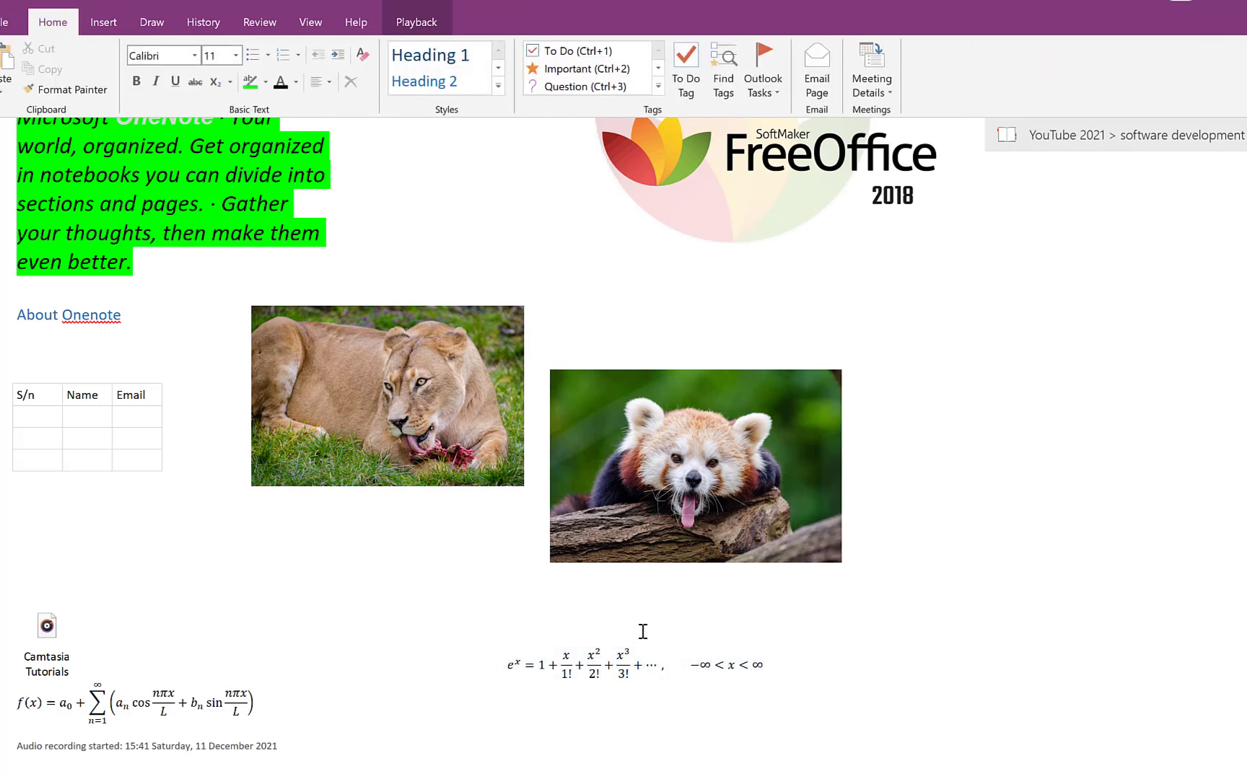
pyautogui.click(630, 655)
pyautogui.click(938, 630)
pyautogui.scroll(1, 387, 286)
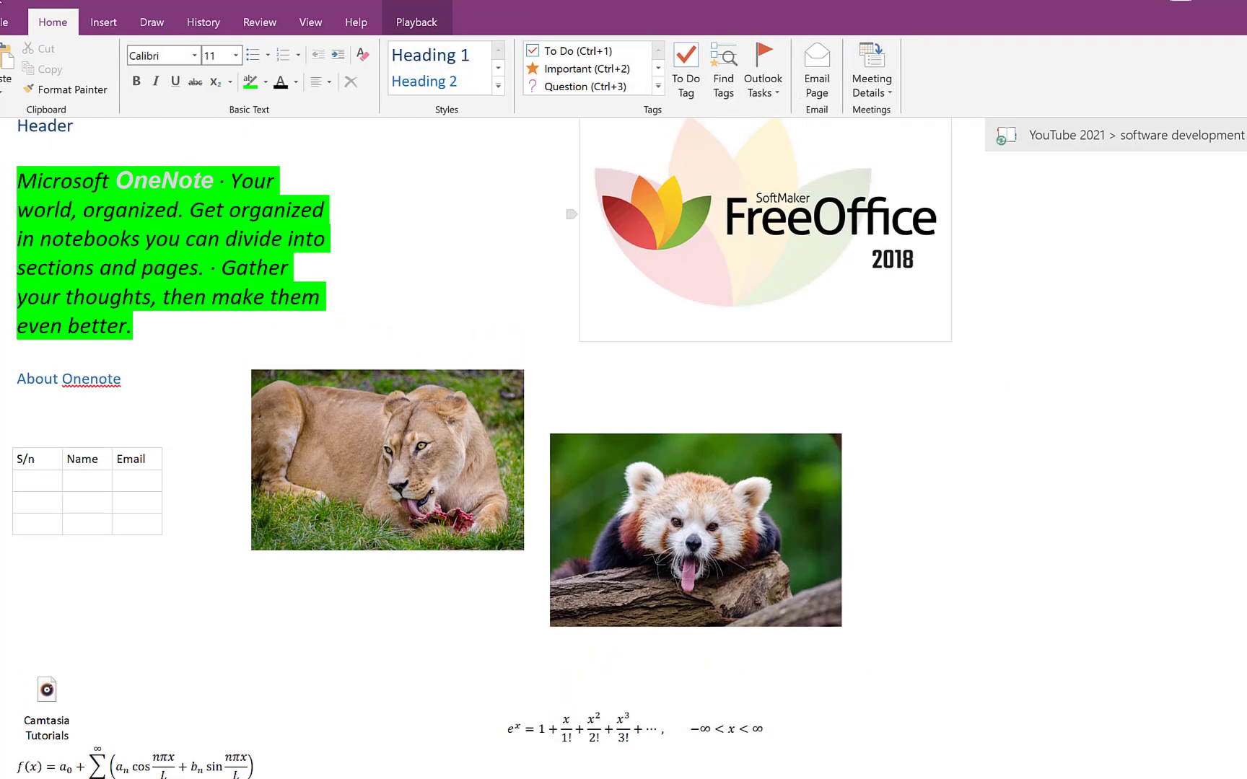
# - Insert ĥ (Latin Small Letter H With Circumflex, code 0125) from More Symbols
pyautogui.click(94, 22)
pyautogui.click(857, 92)
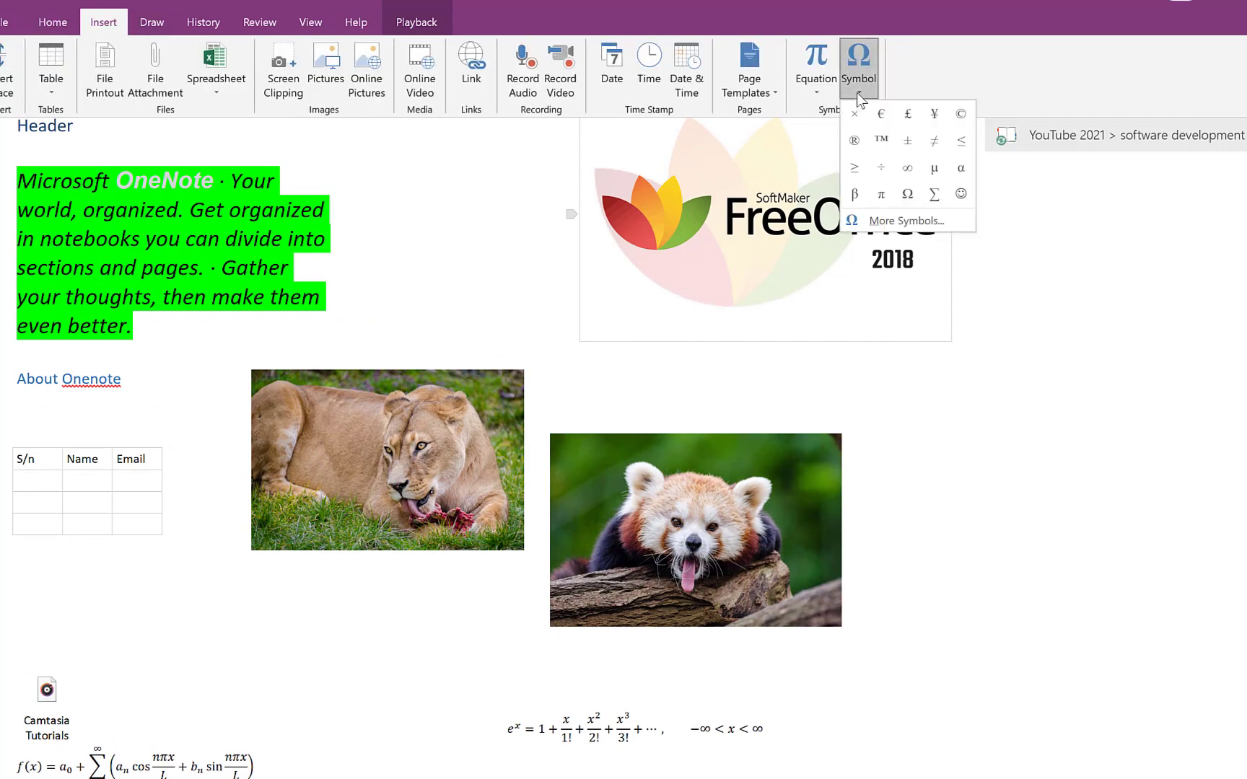
pyautogui.click(895, 221)
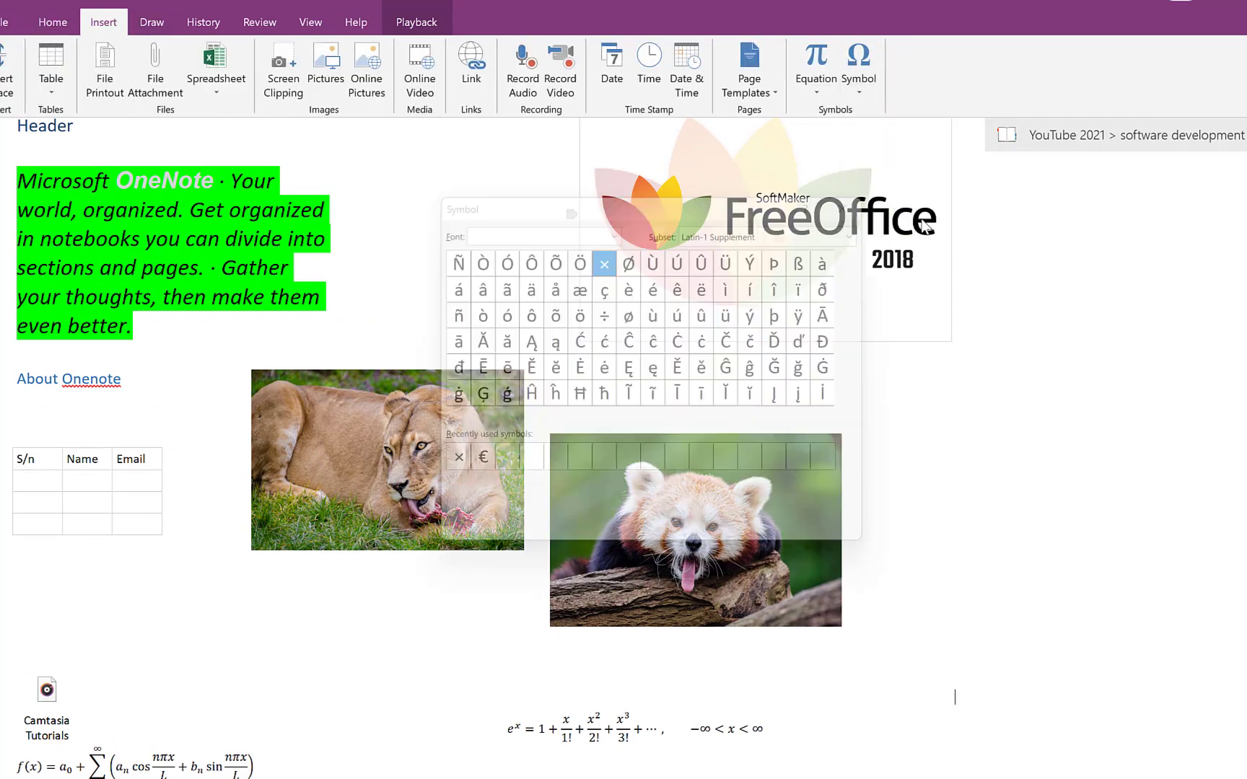
pyautogui.moveTo(652, 193); pyautogui.dragTo(997, 187)
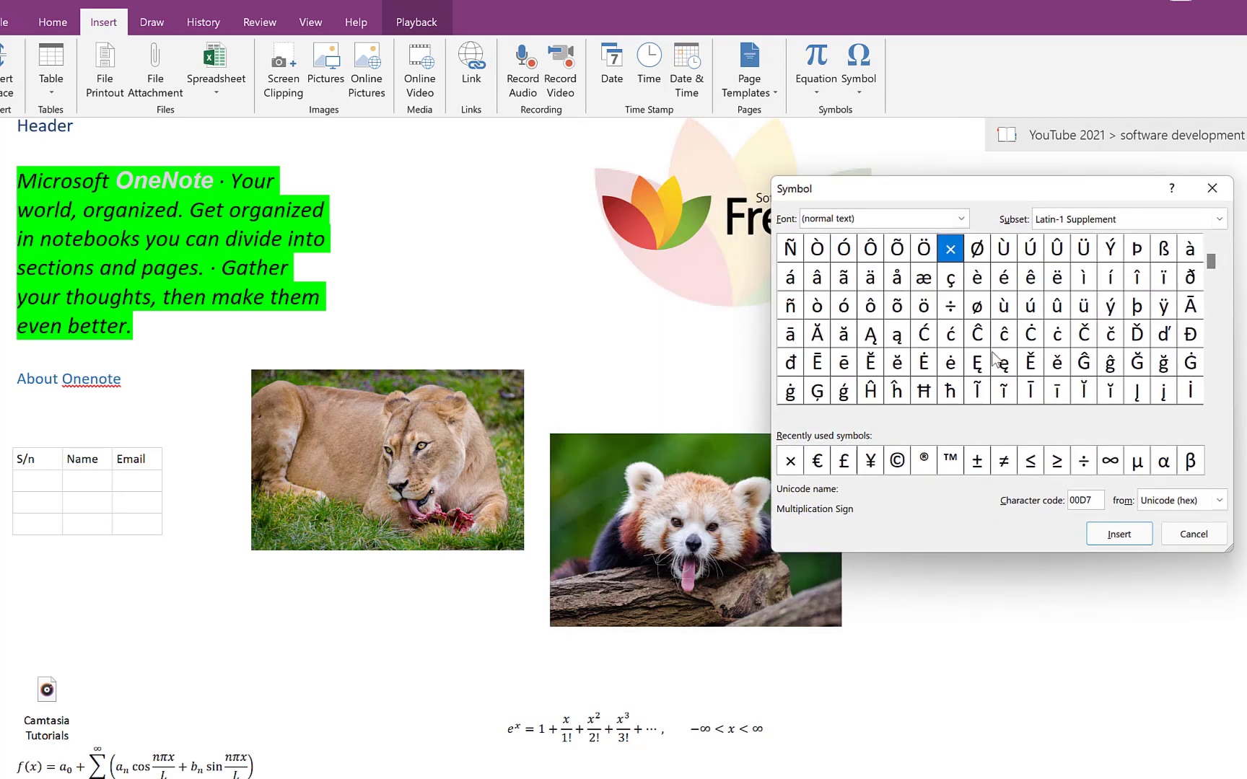
pyautogui.click(898, 391)
pyautogui.click(1094, 535)
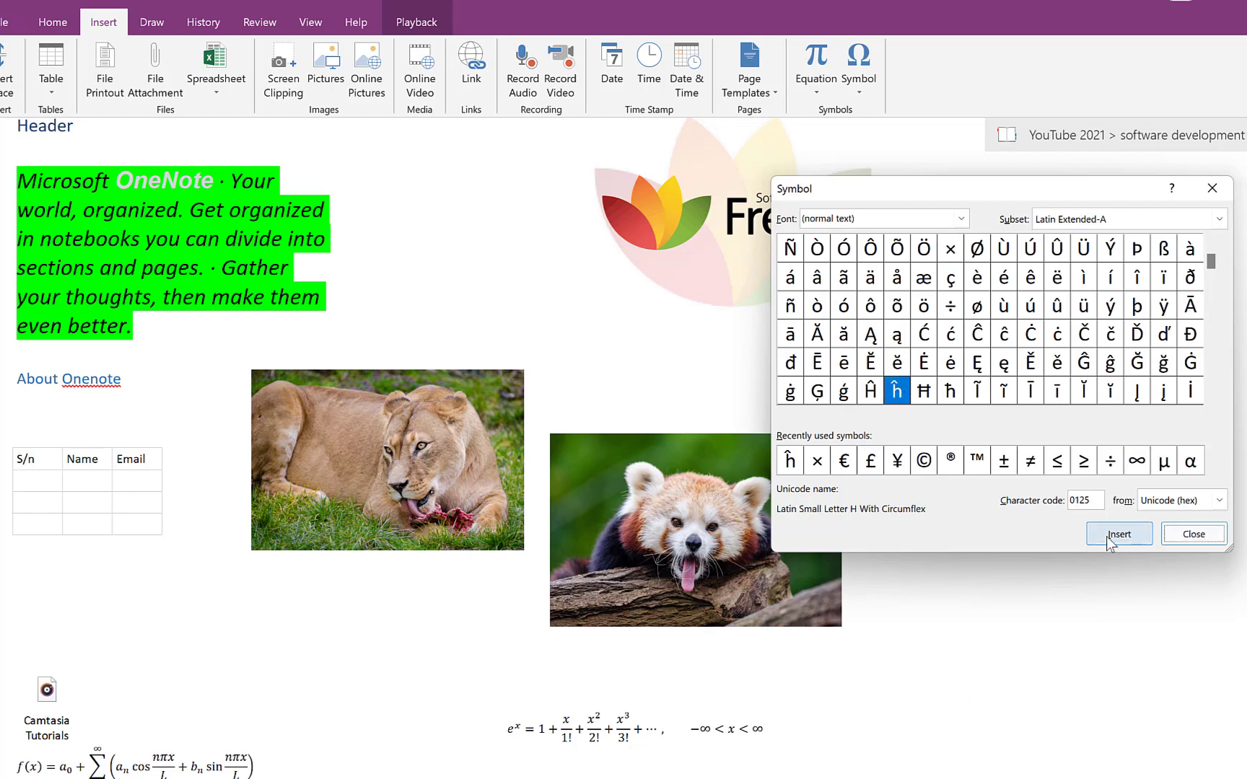
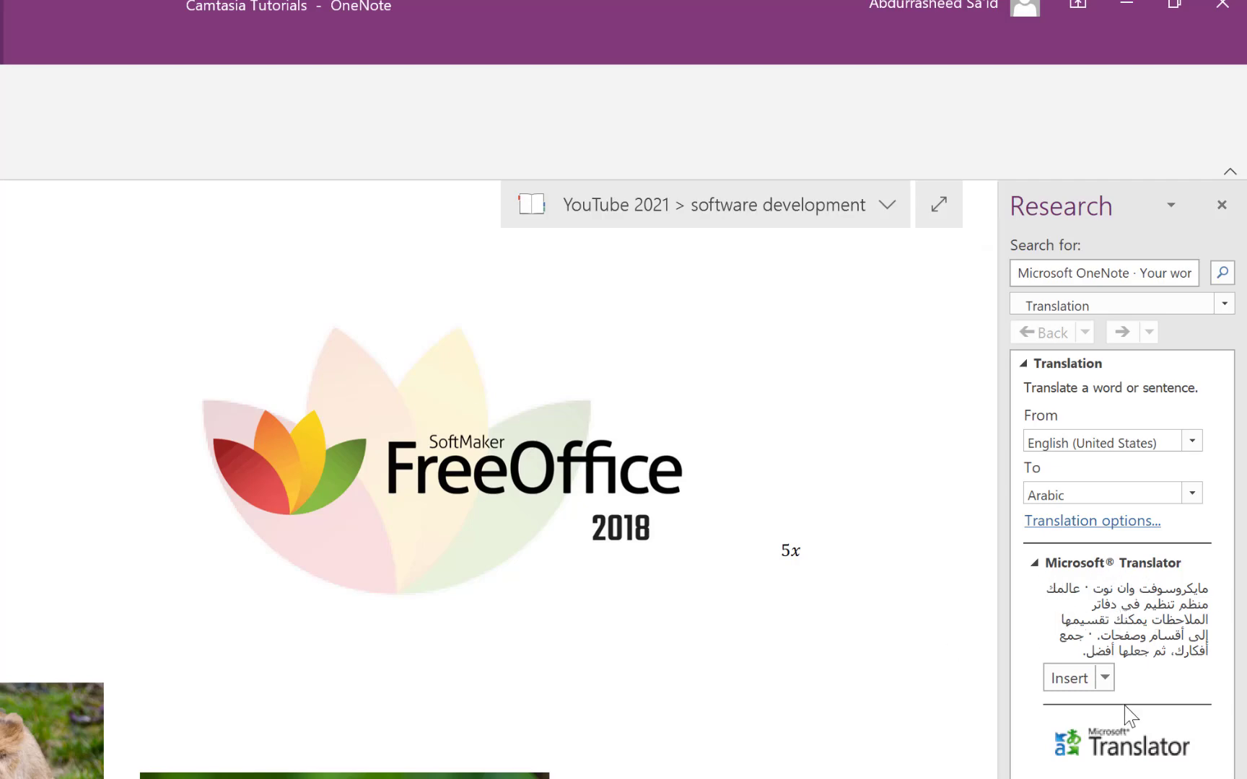
# - Copy the Arabic translation from the Research pane and paste it above the red panda picture, keeping source formatting
pyautogui.click(1104, 682)
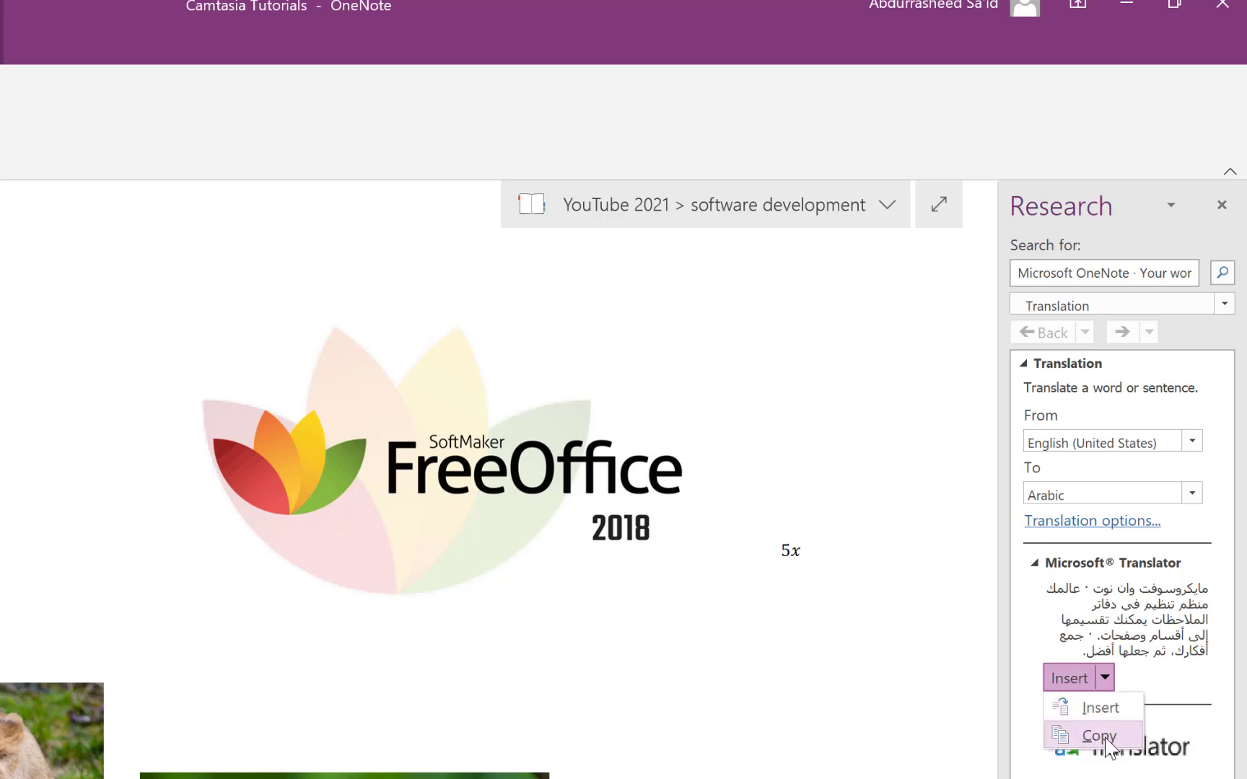
pyautogui.click(1069, 735)
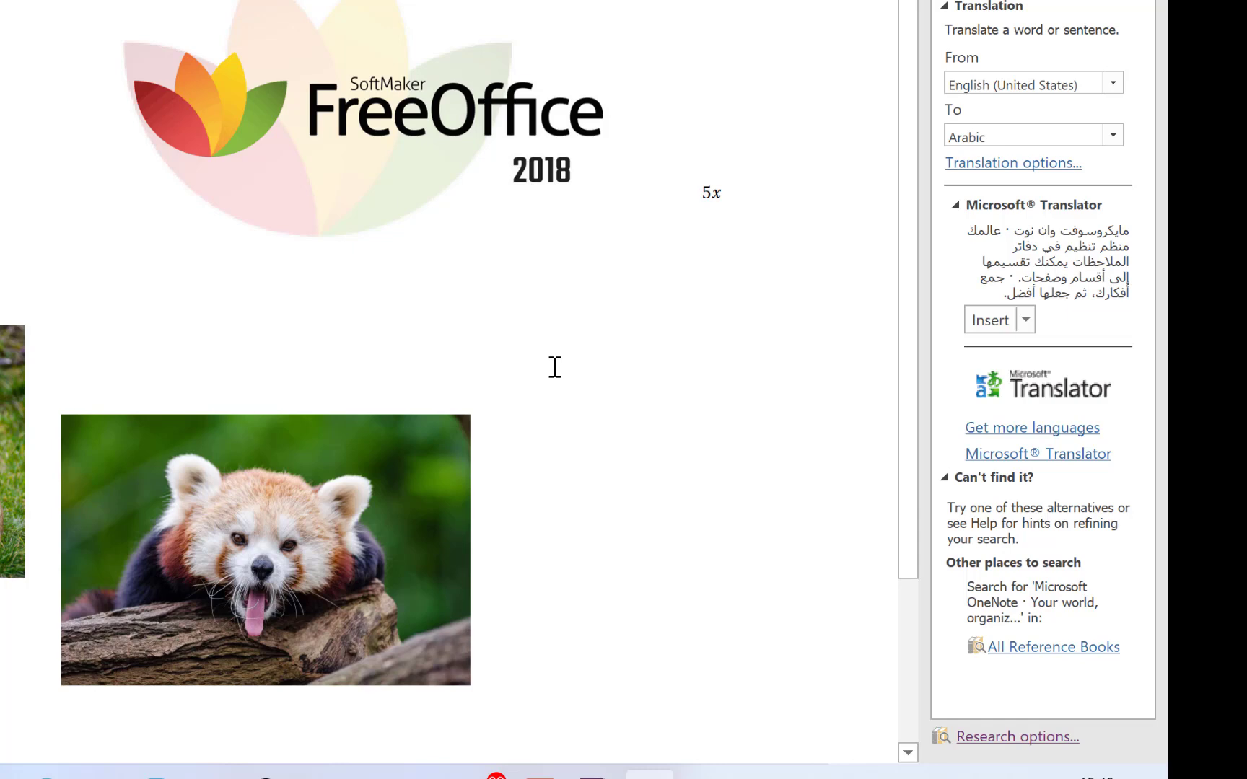
pyautogui.rightClick(554, 367)
pyautogui.click(603, 476)
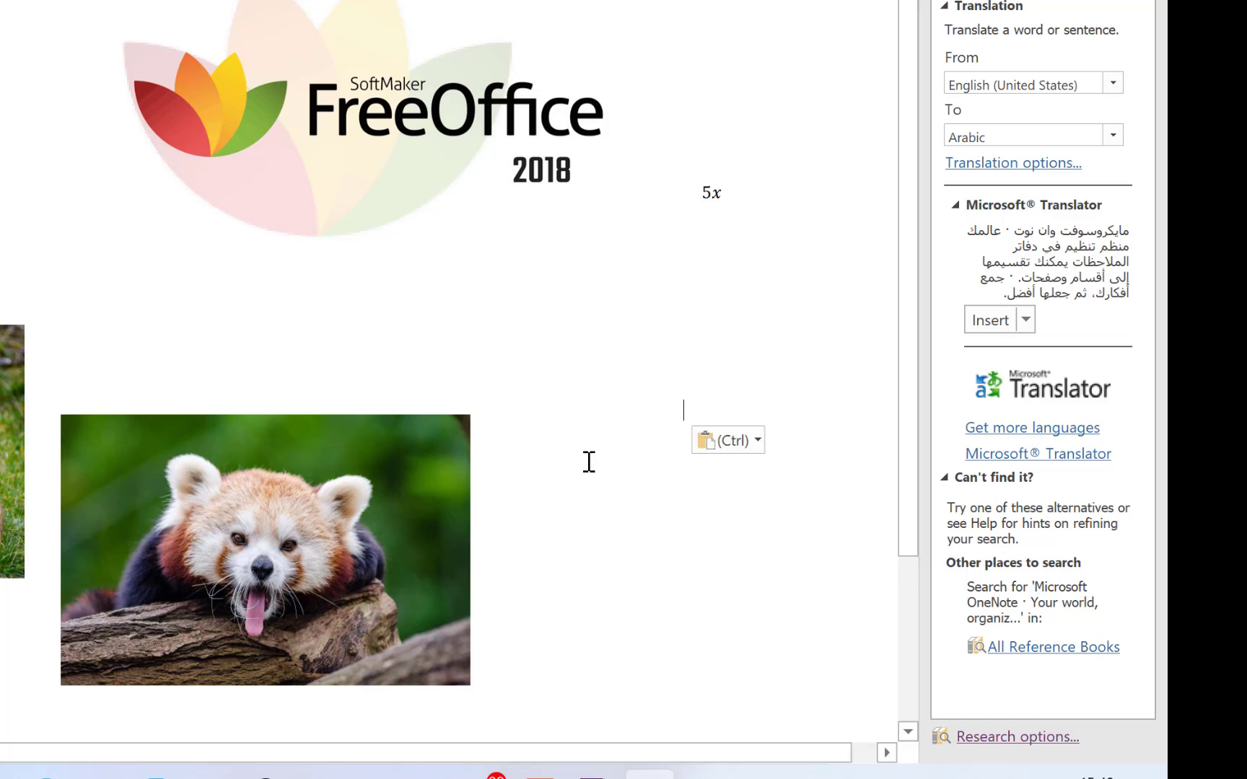
pyautogui.click(740, 254)
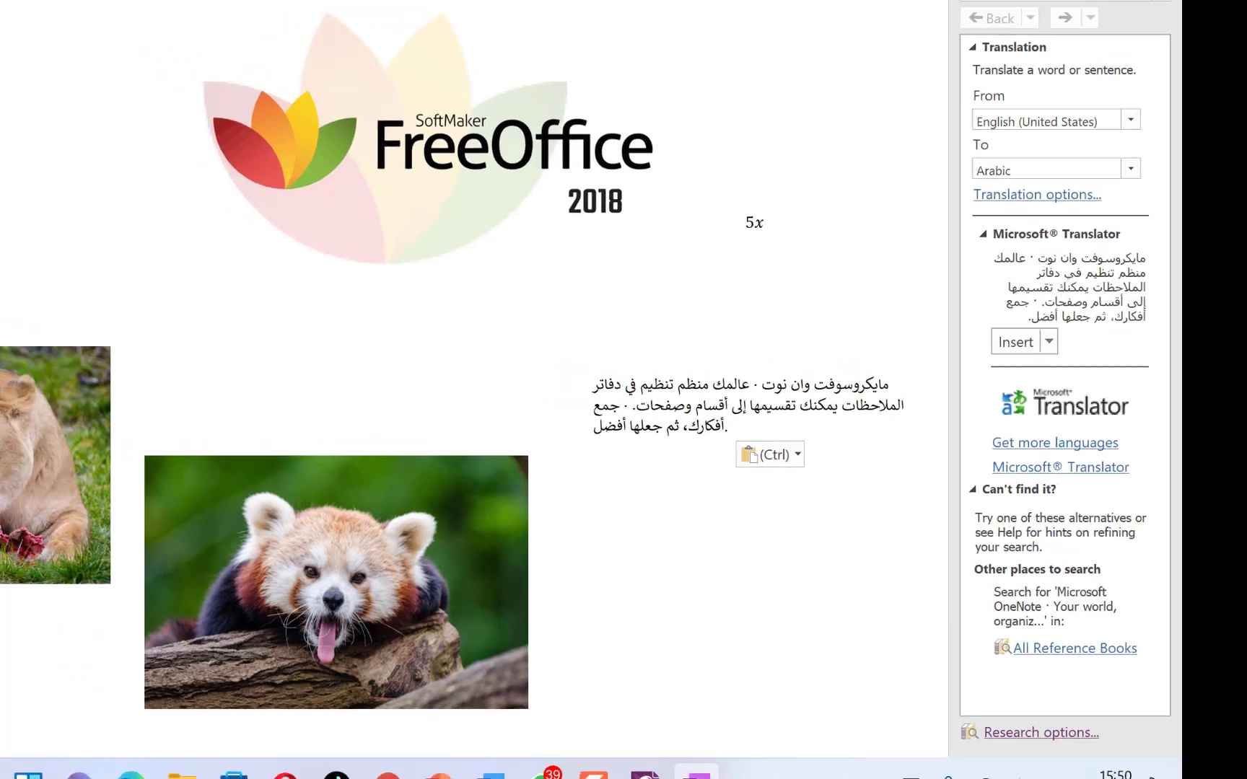
pyautogui.click(234, 63)
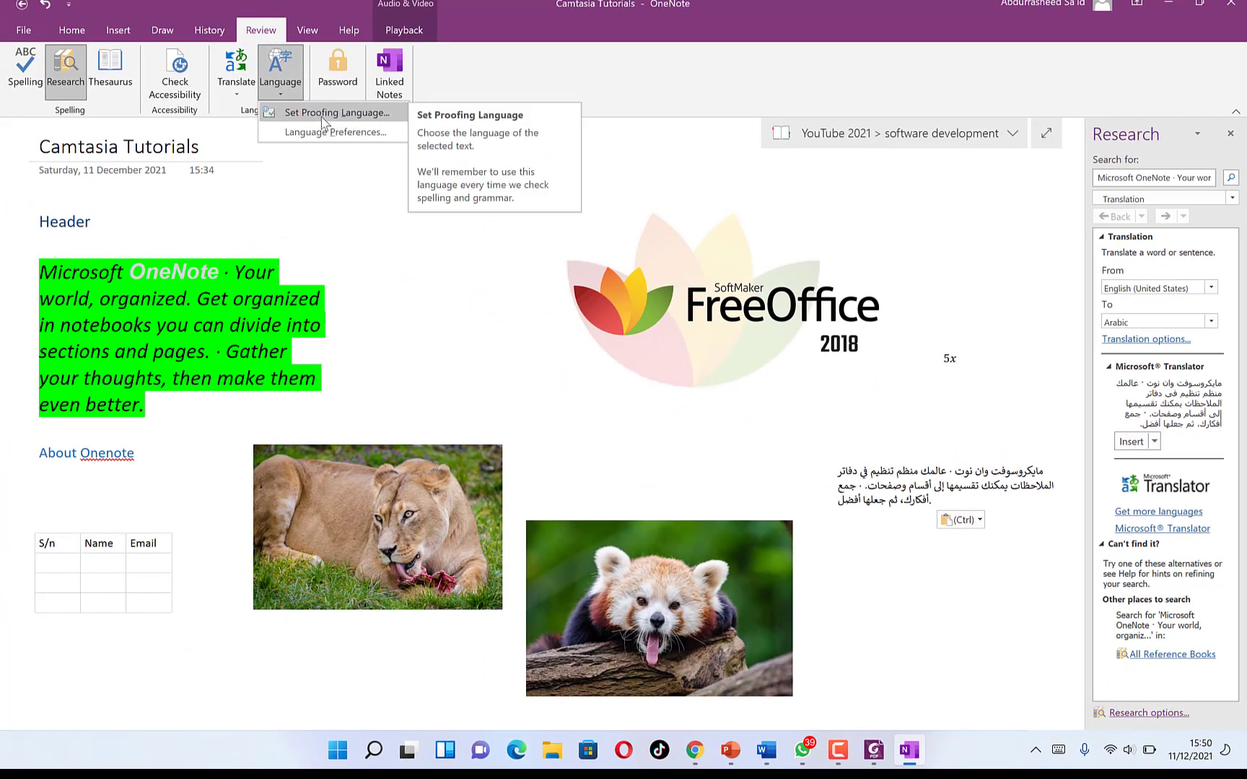
# - Close the Language options and show the Playback commands from the View tab
pyautogui.click(350, 160)
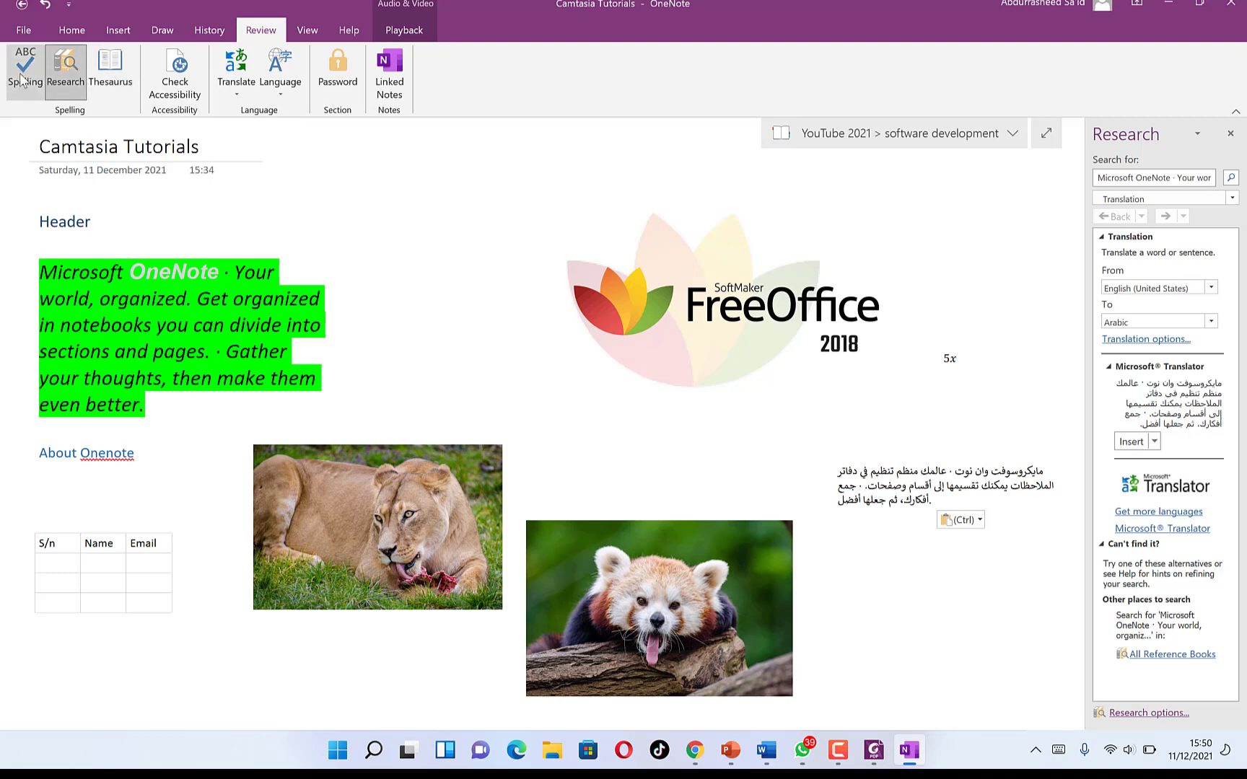
pyautogui.click(309, 34)
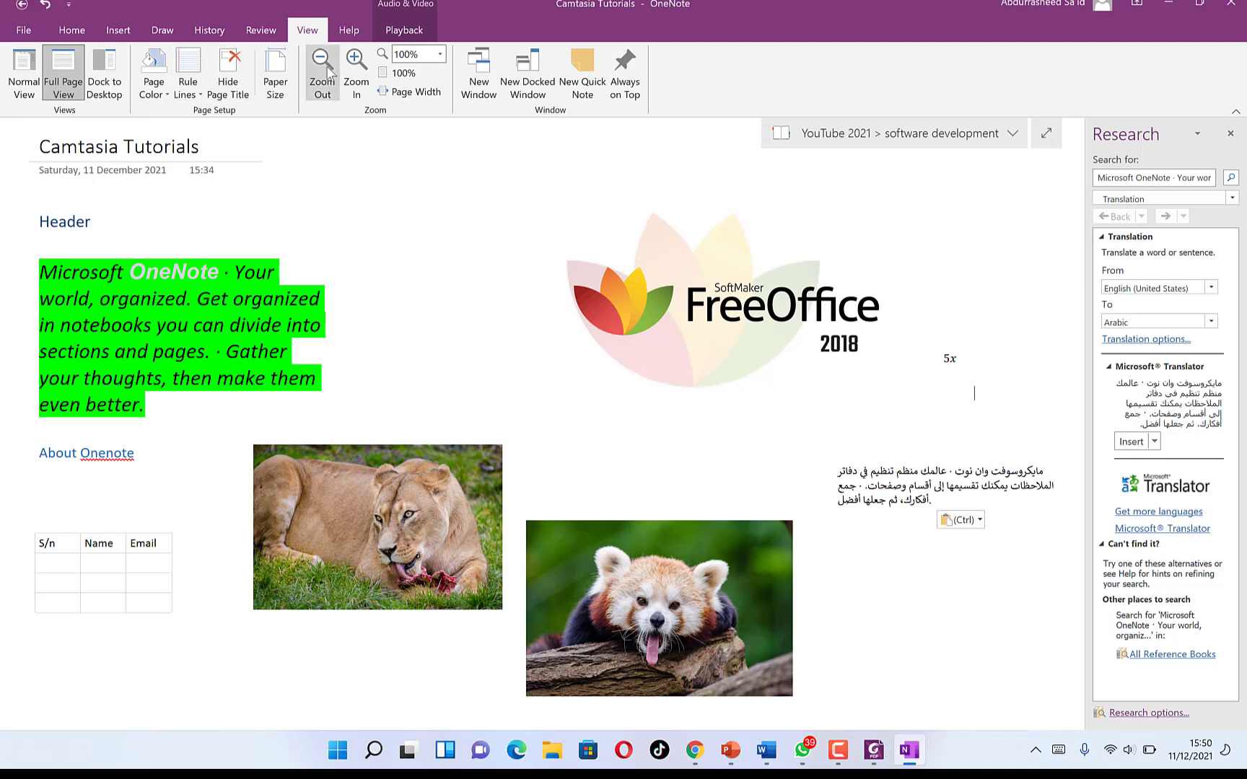
pyautogui.click(405, 30)
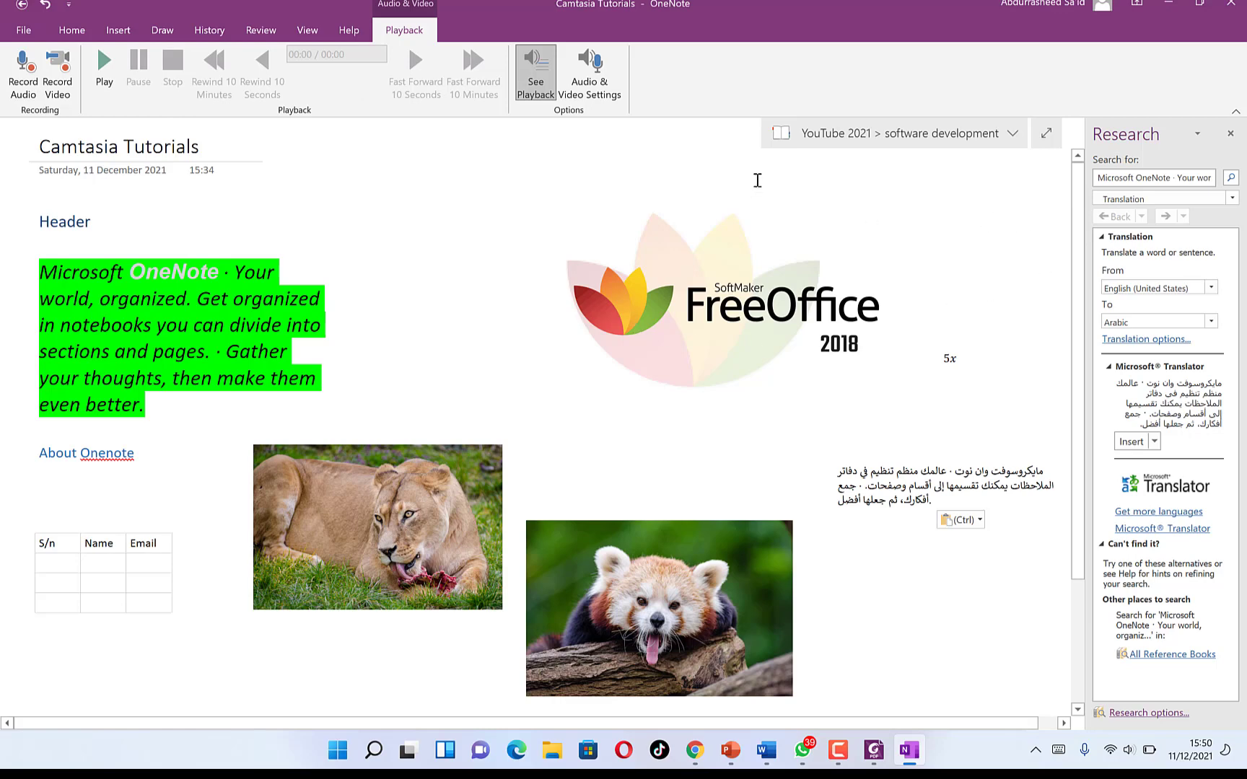
# - Close the Research pane, dismiss the Quick Access Toolbar list unchanged, and open the File backstage
pyautogui.click(1230, 134)
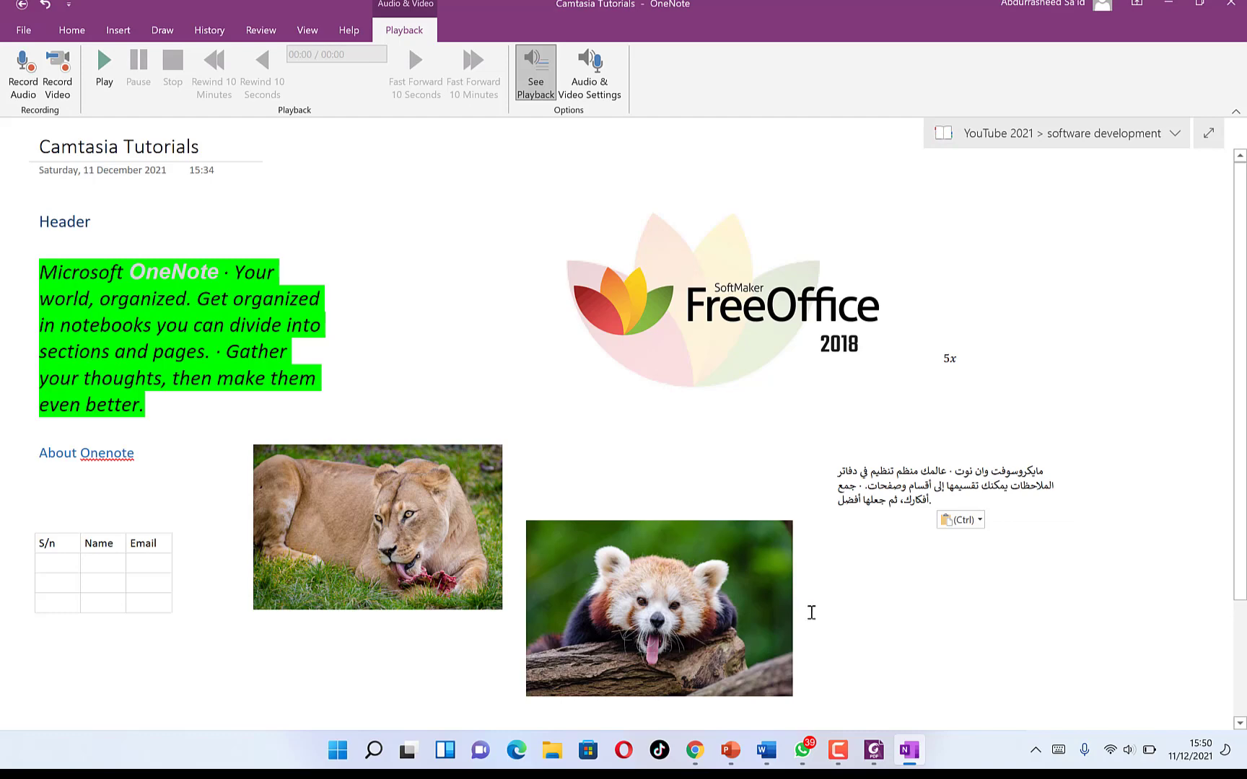
pyautogui.click(68, 5)
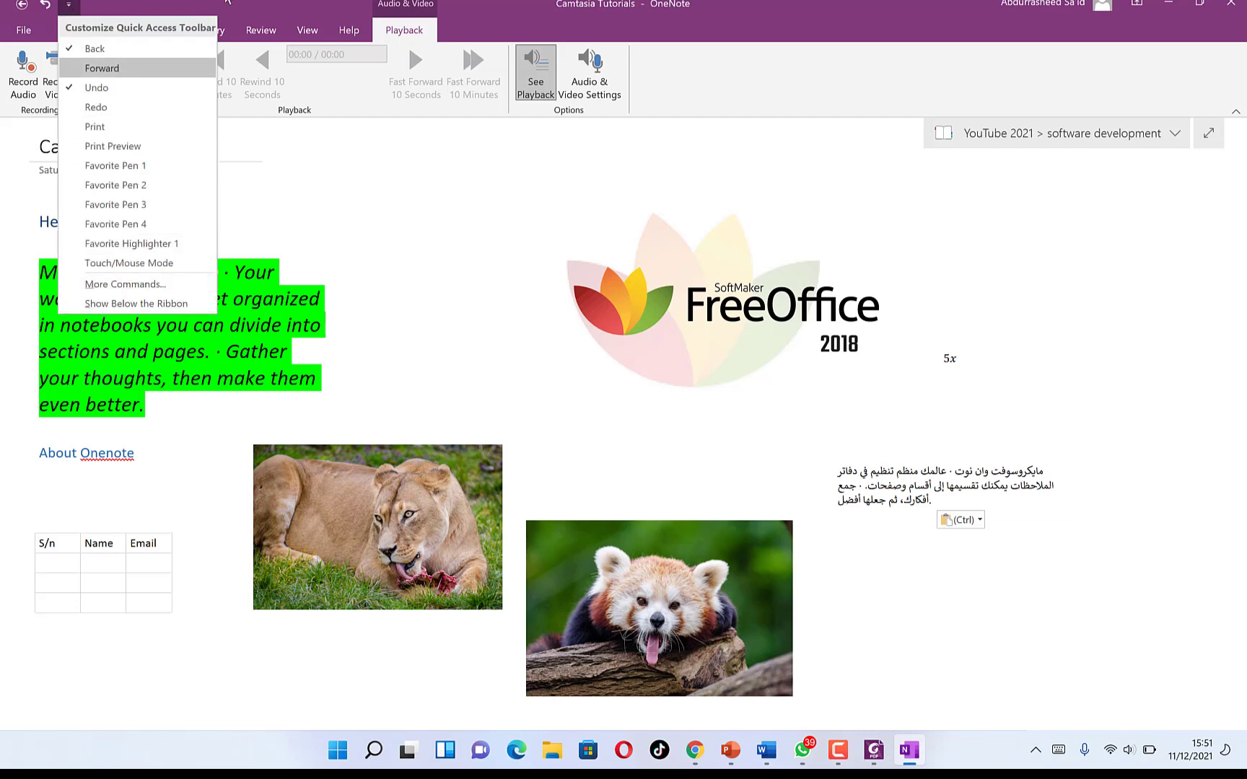
pyautogui.click(69, 4)
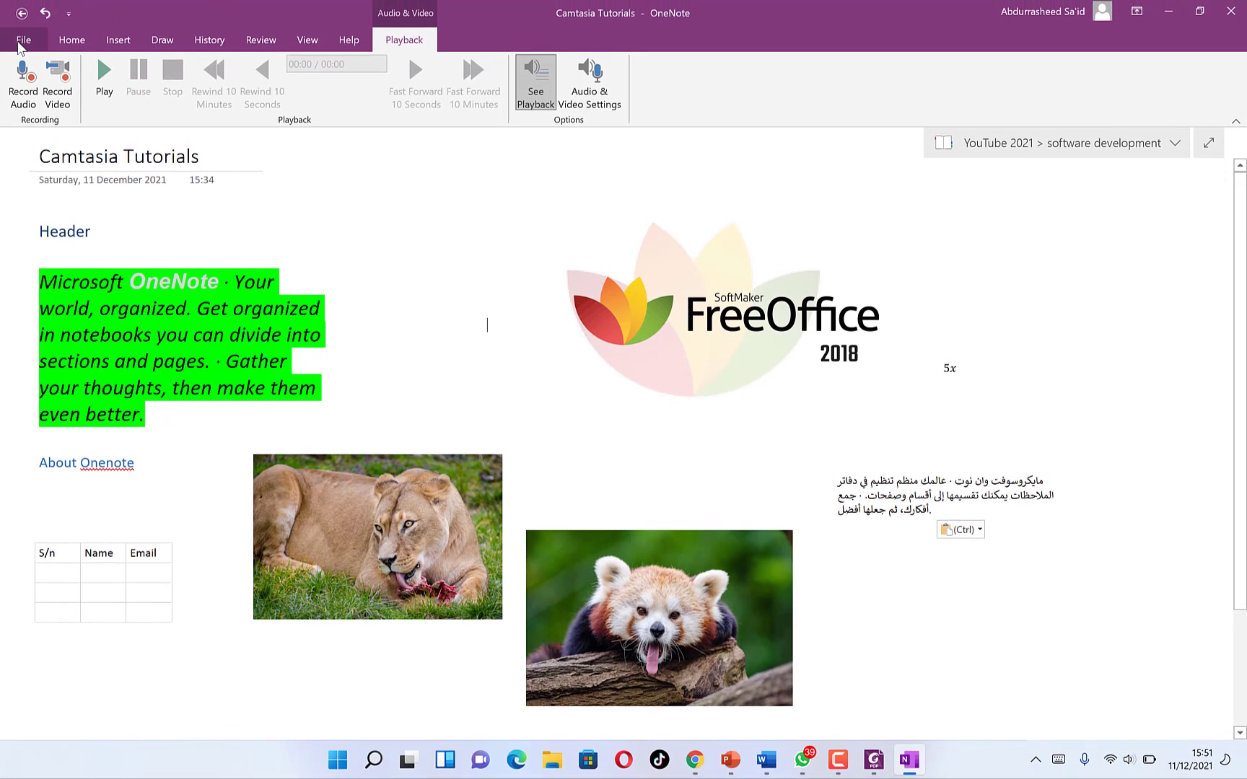
pyautogui.click(22, 29)
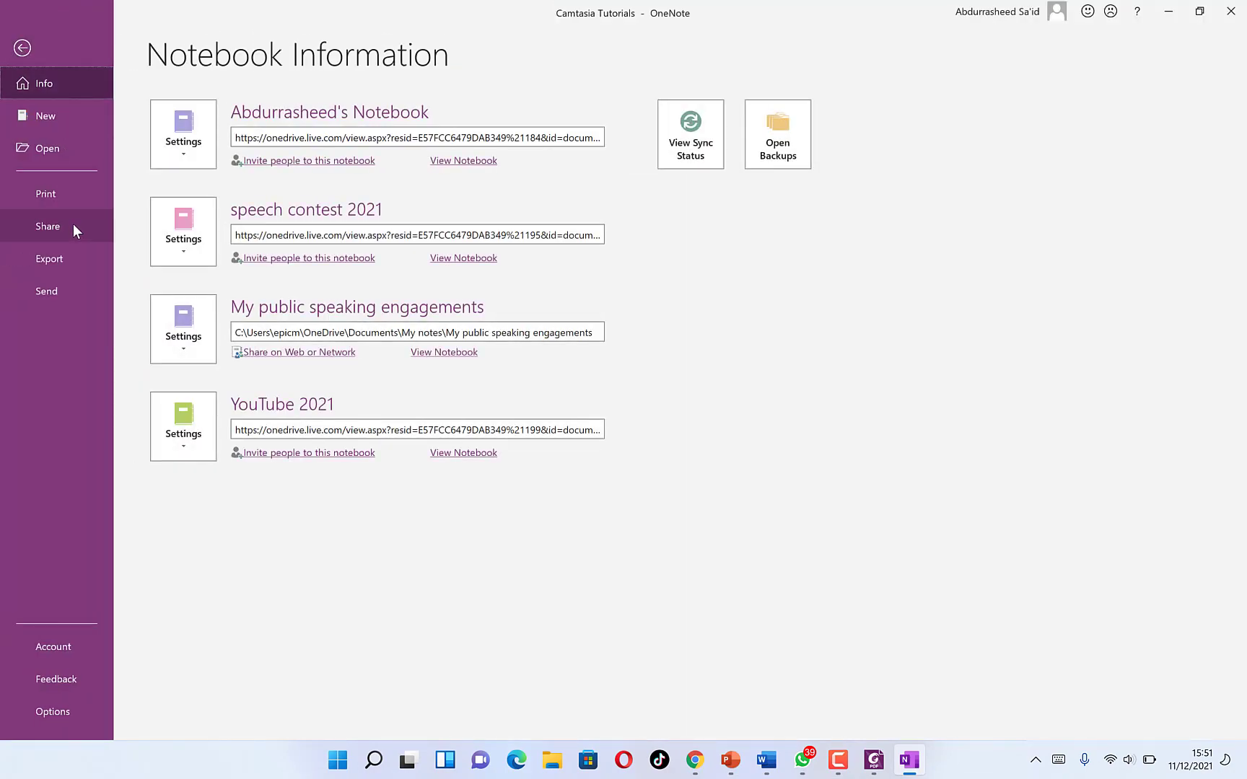
# - Open the Share screen for the YouTube 2021 notebook
pyautogui.click(84, 266)
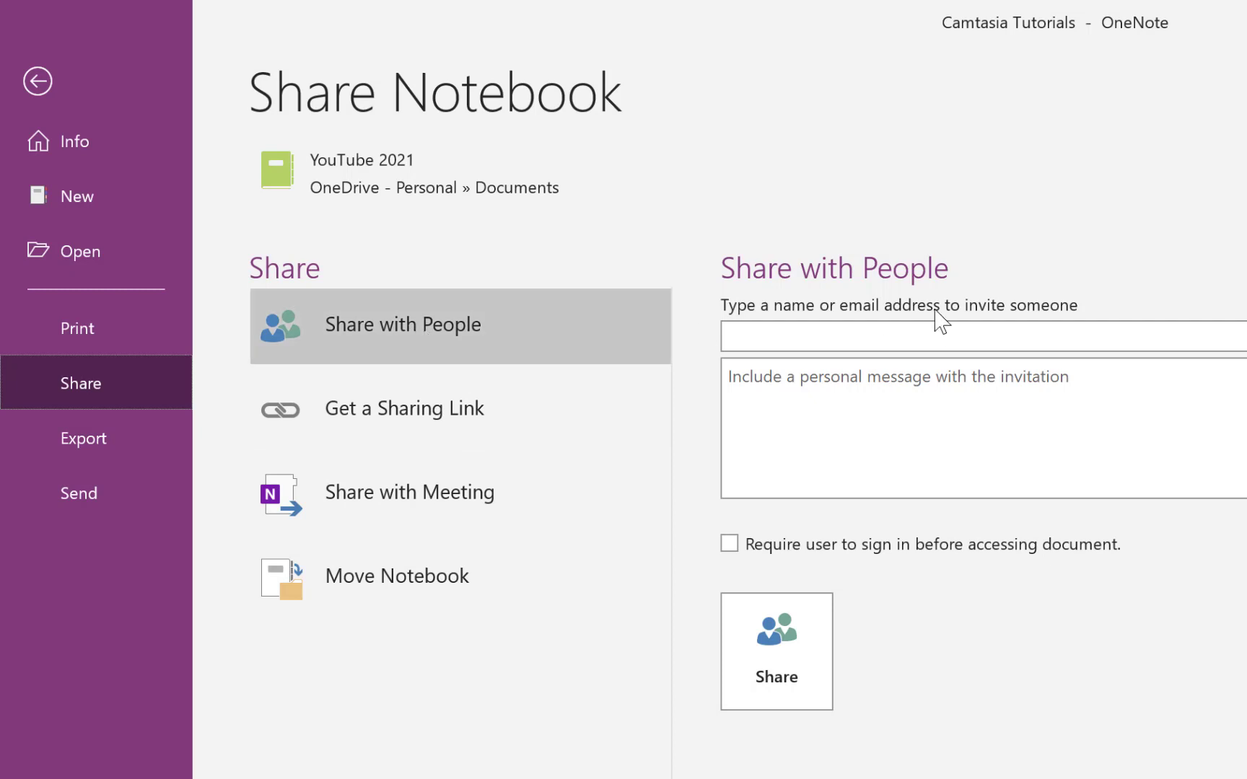
# - Enter the invitee's e-mail and the message 'check out my onenote and comment', then show Get a Sharing Link
pyautogui.click(945, 330)
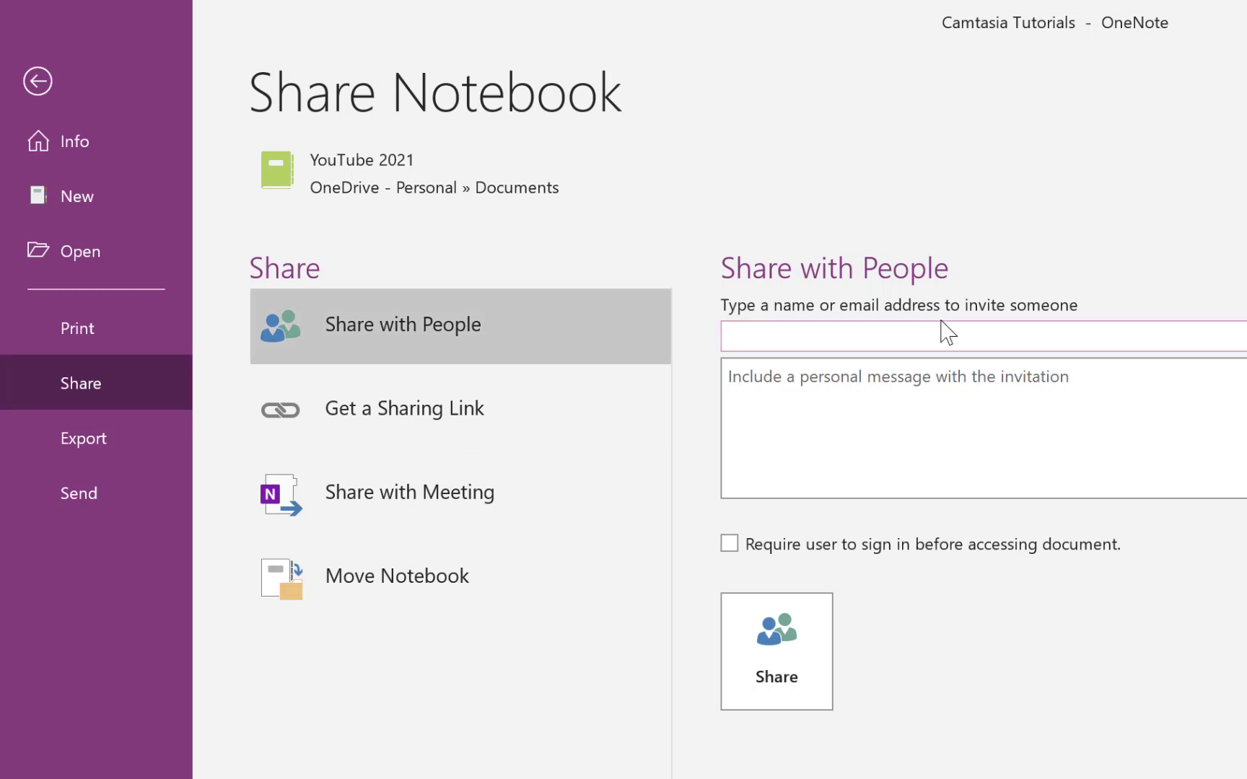
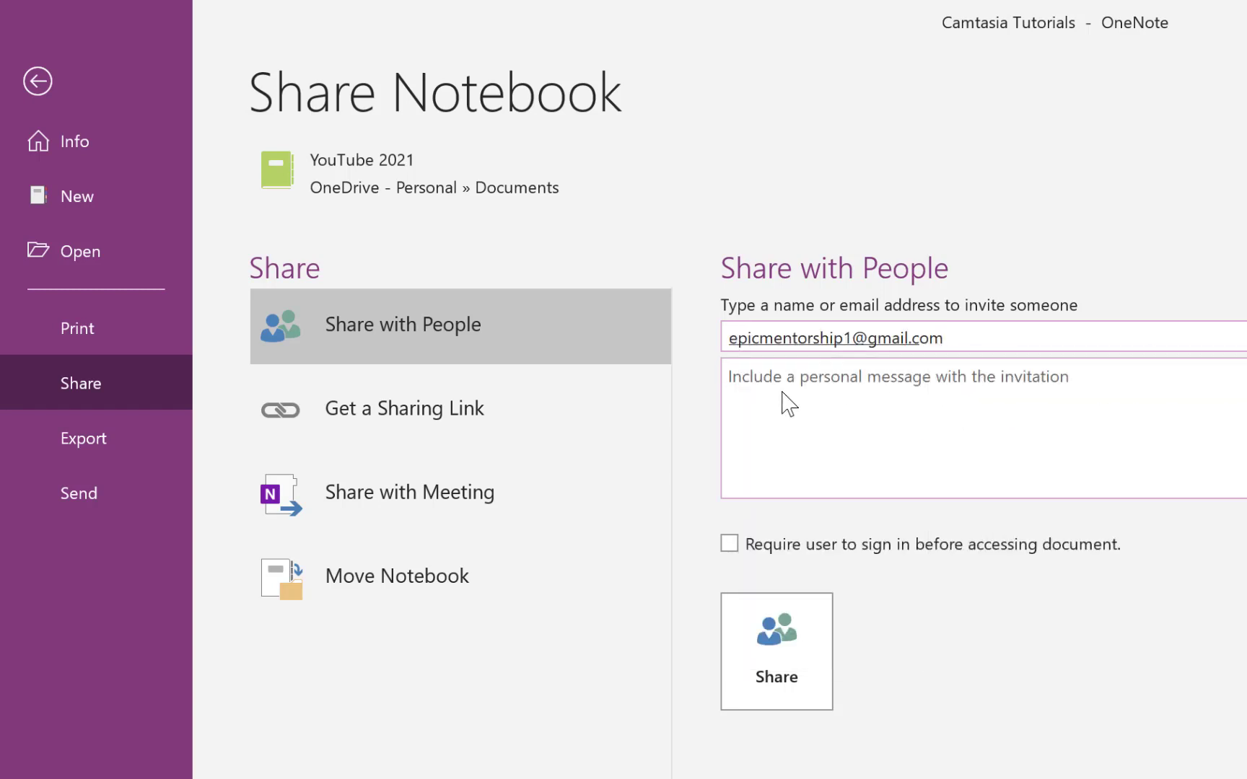
pyautogui.click(784, 393)
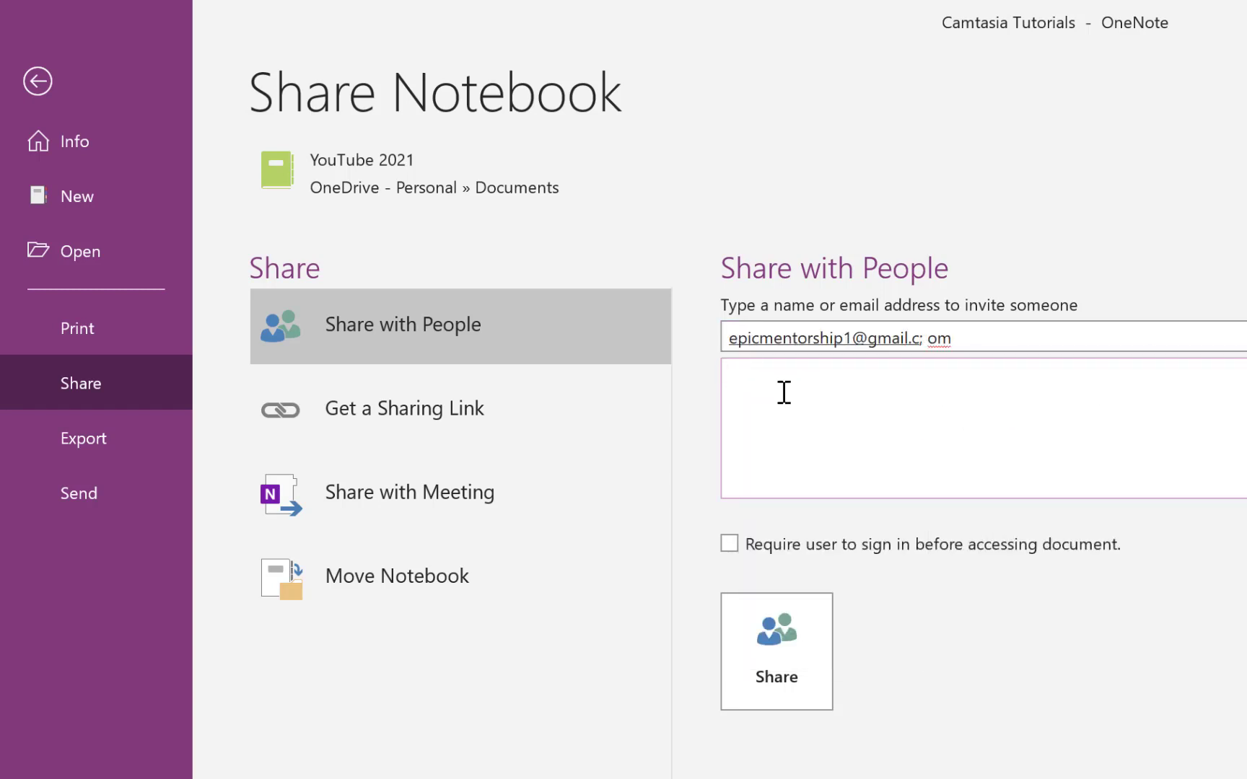
pyautogui.click(1054, 329)
pyautogui.click(878, 369)
pyautogui.write('check out my onenote and comment')
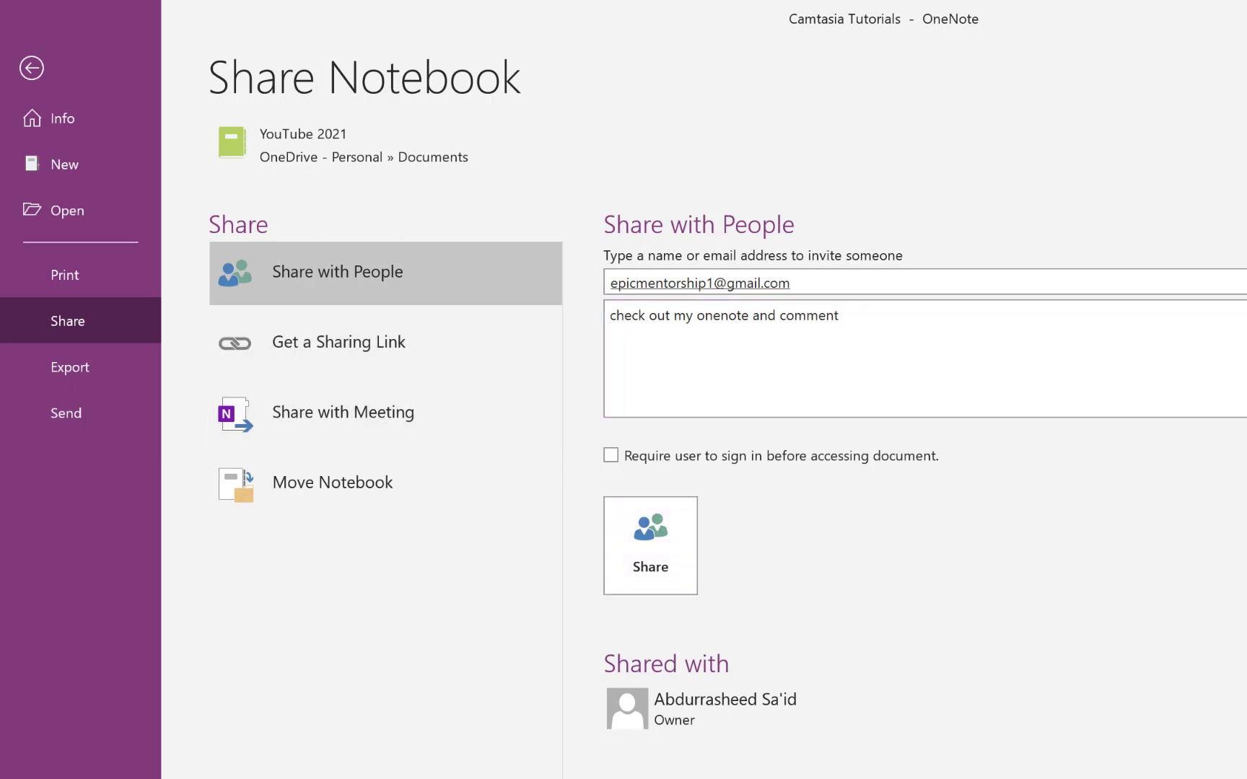
pyautogui.click(67, 322)
pyautogui.click(324, 348)
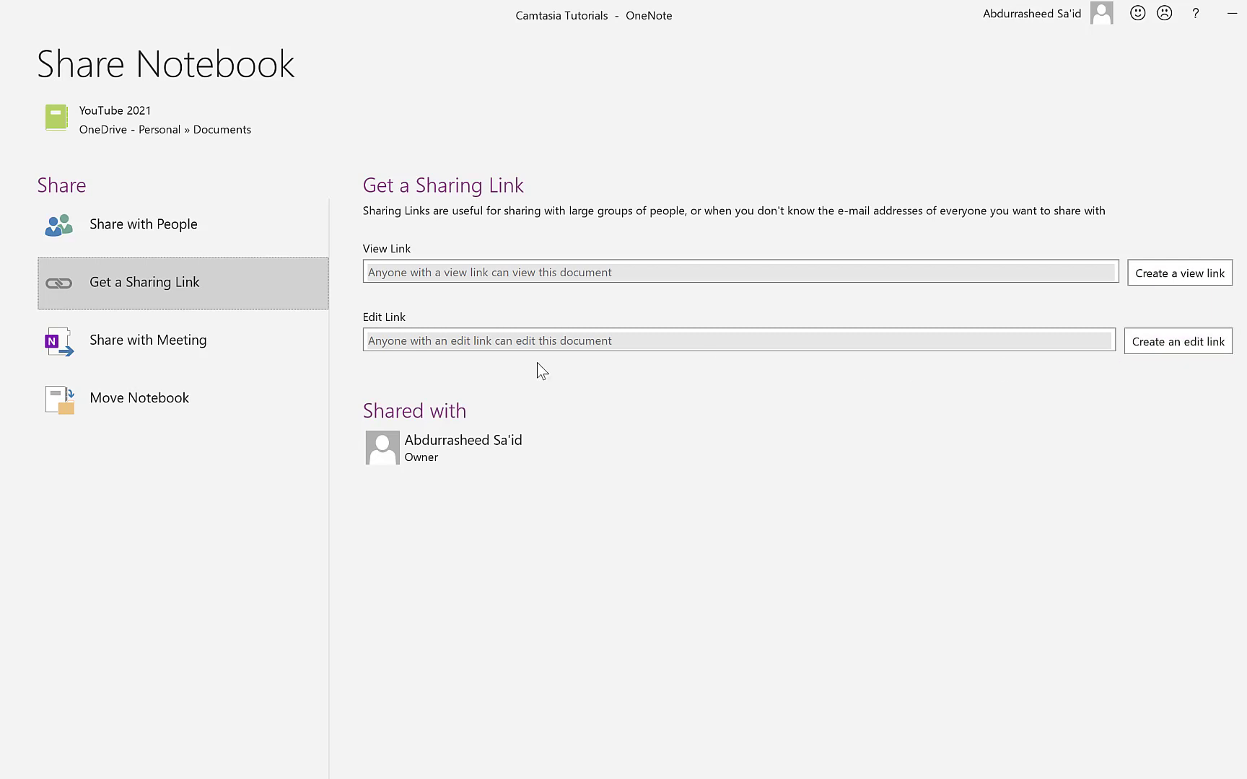
# - Look over the Share with Meeting and Move Notebook options
pyautogui.click(144, 354)
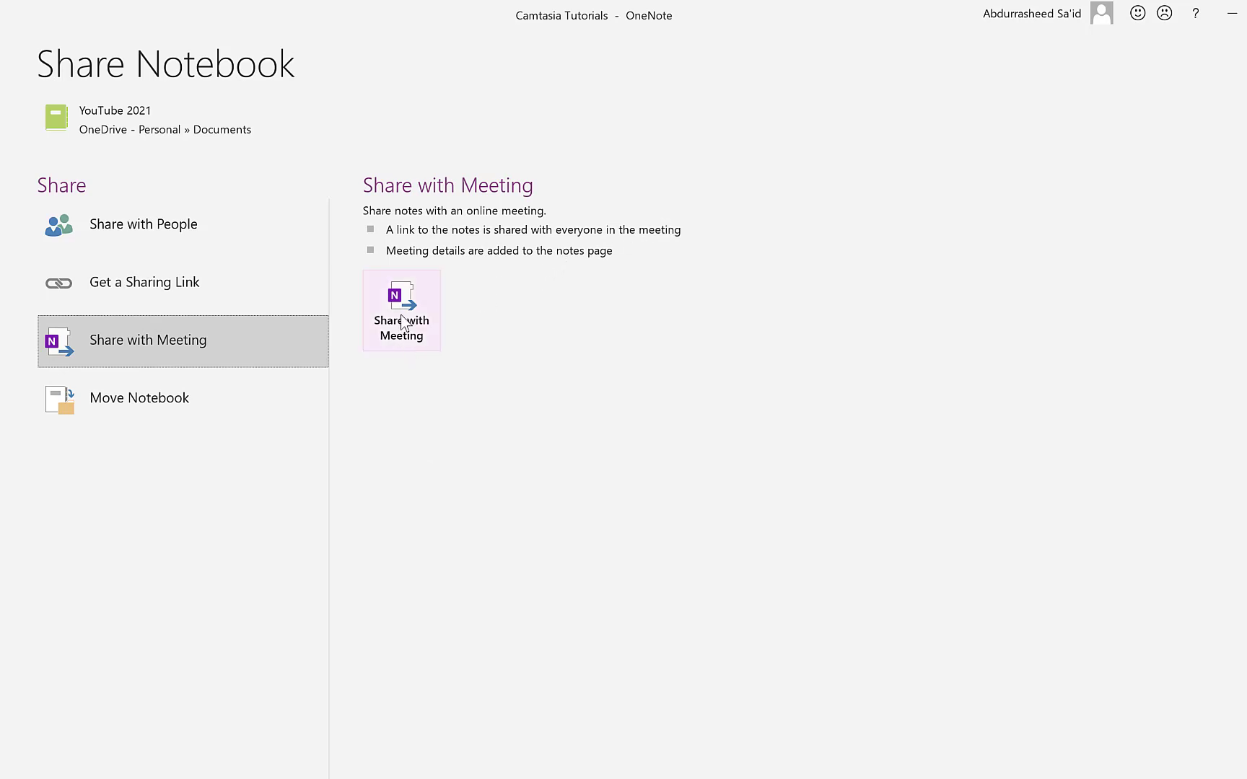
pyautogui.click(160, 397)
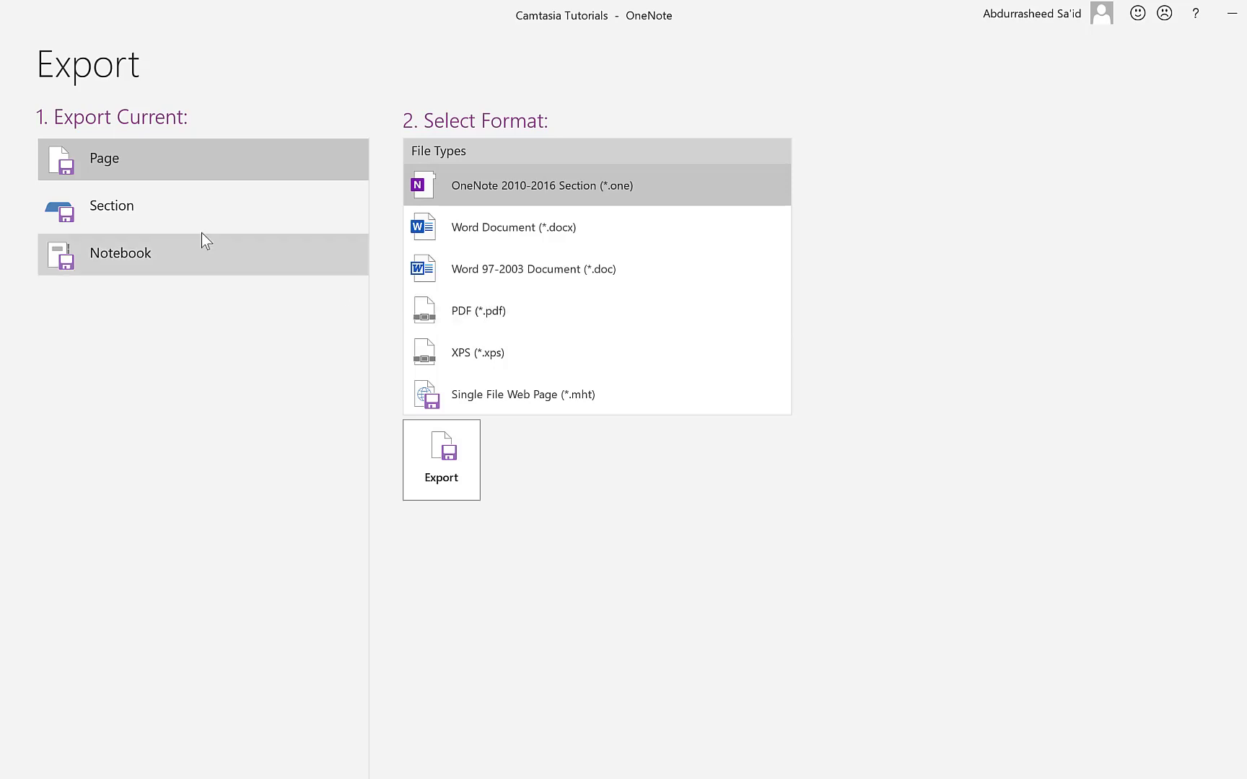
# - Compare the Section, Page and Notebook export scopes without exporting anything
pyautogui.click(109, 202)
pyautogui.click(113, 158)
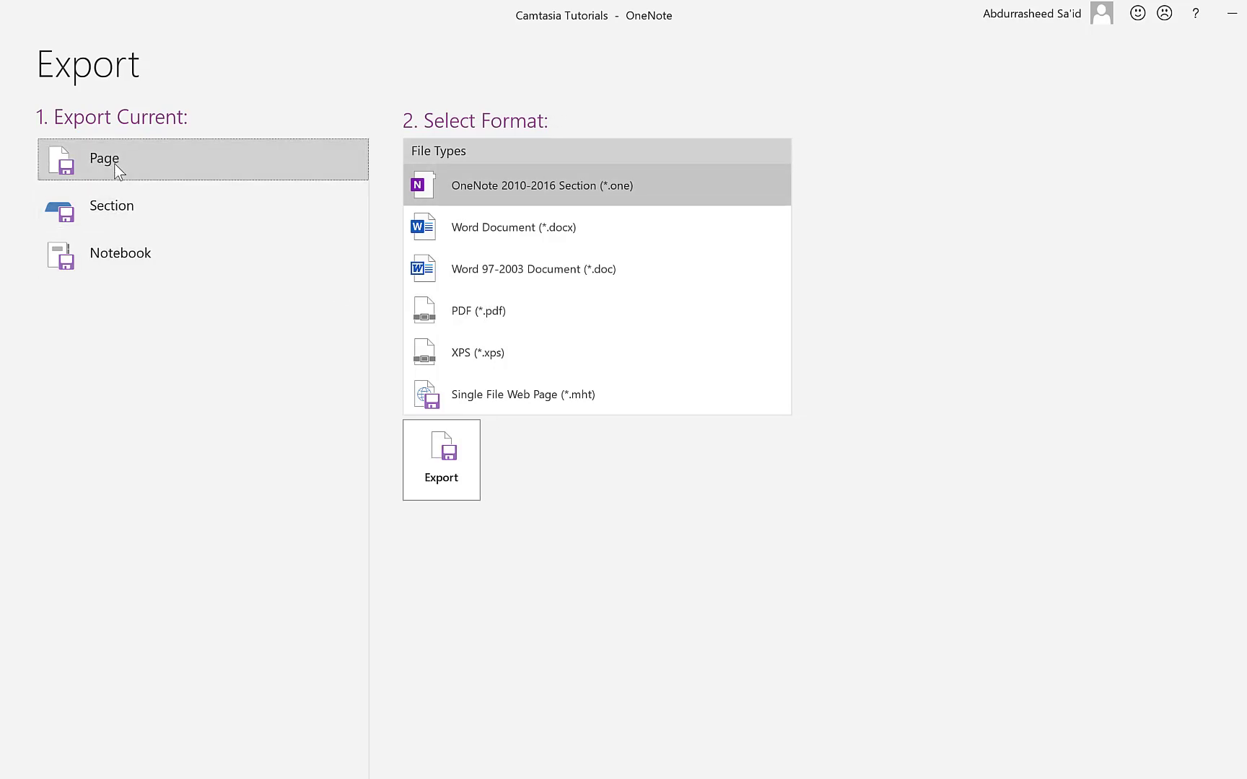
pyautogui.click(134, 206)
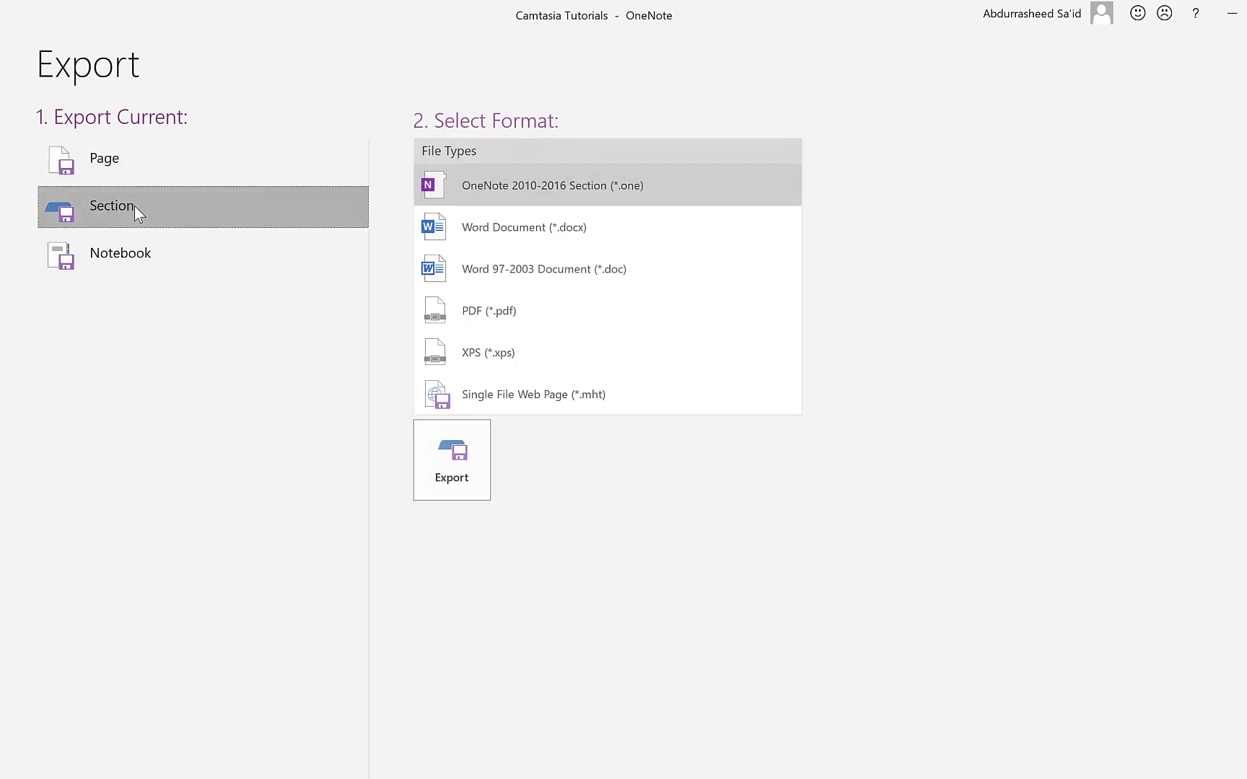
pyautogui.click(130, 265)
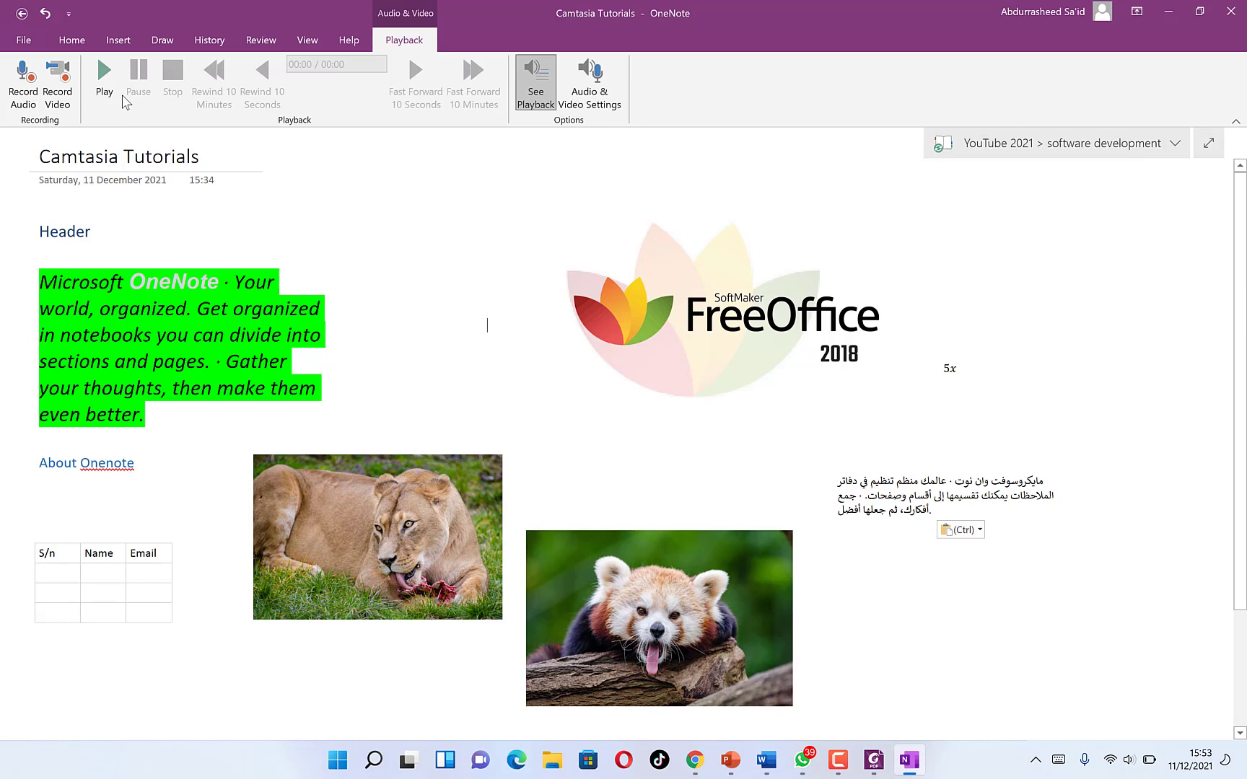
# - Back on the Camtasia Tutorials page, step through the History, Draw and Insert tabs to Home
pyautogui.click(207, 40)
pyautogui.click(163, 41)
pyautogui.click(123, 41)
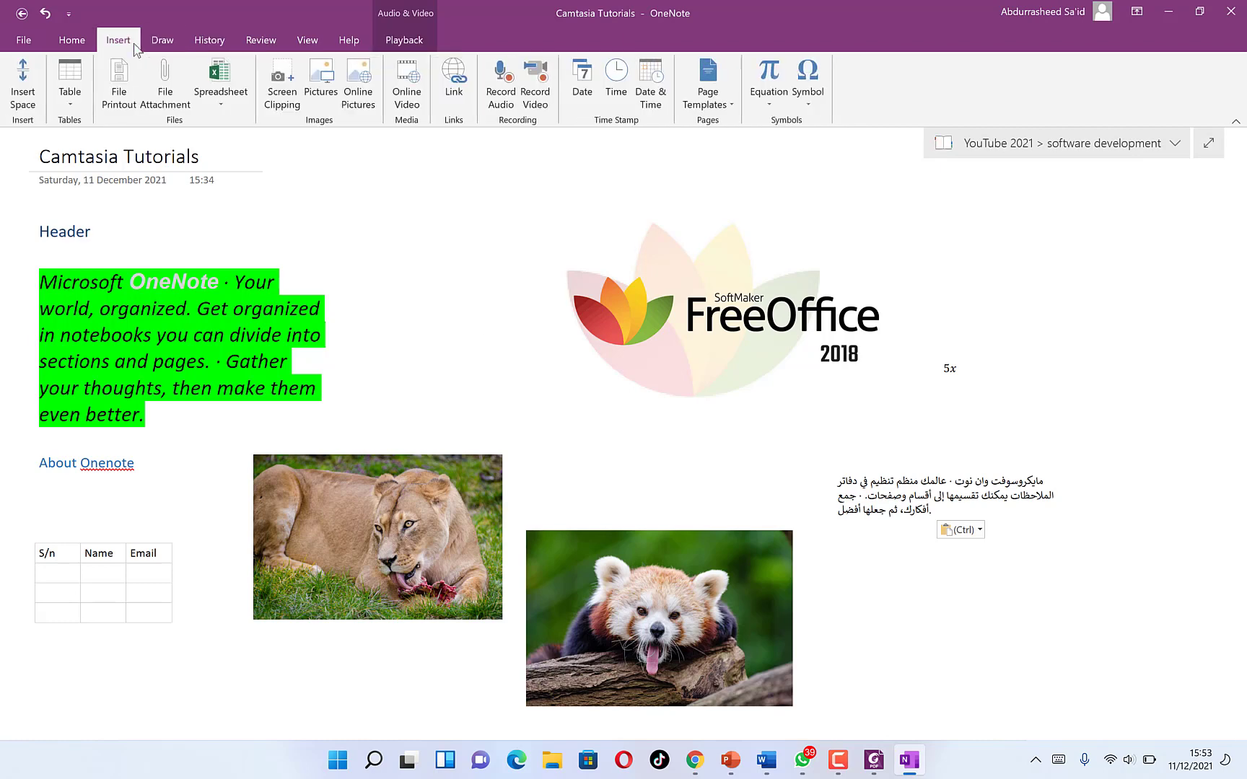
pyautogui.click(72, 42)
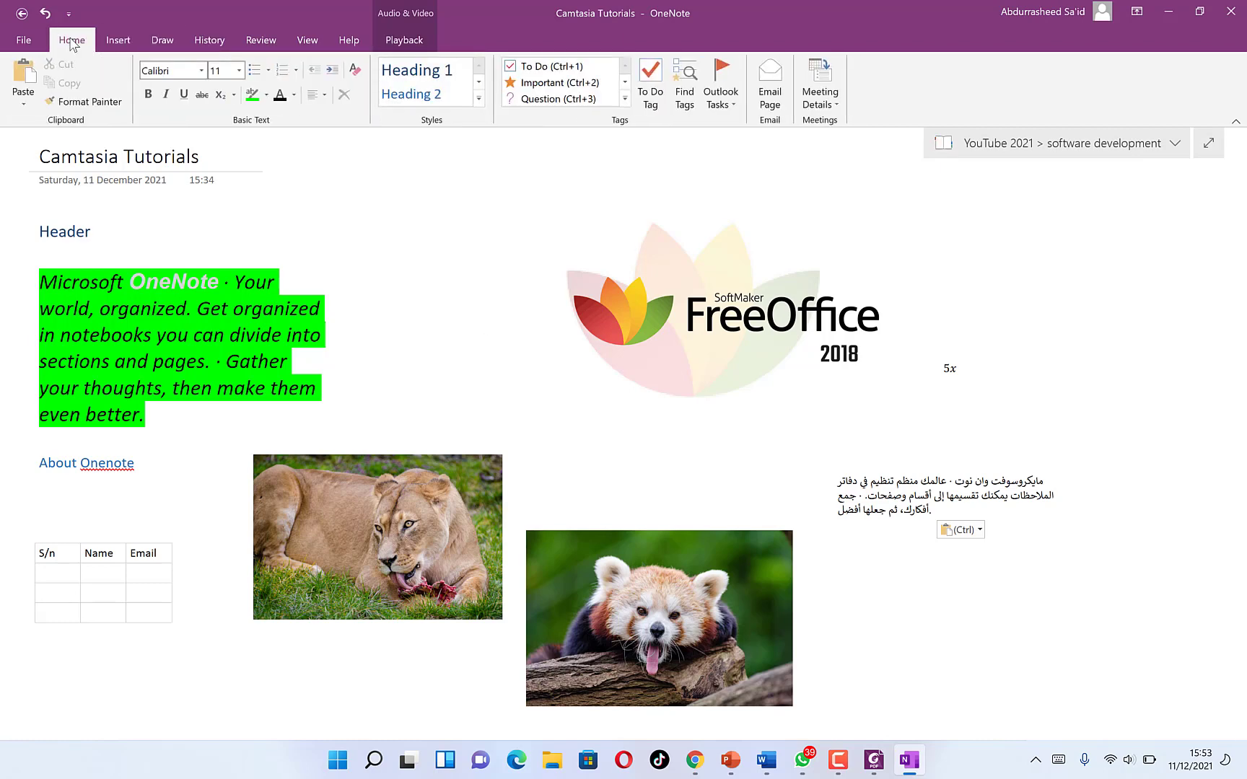